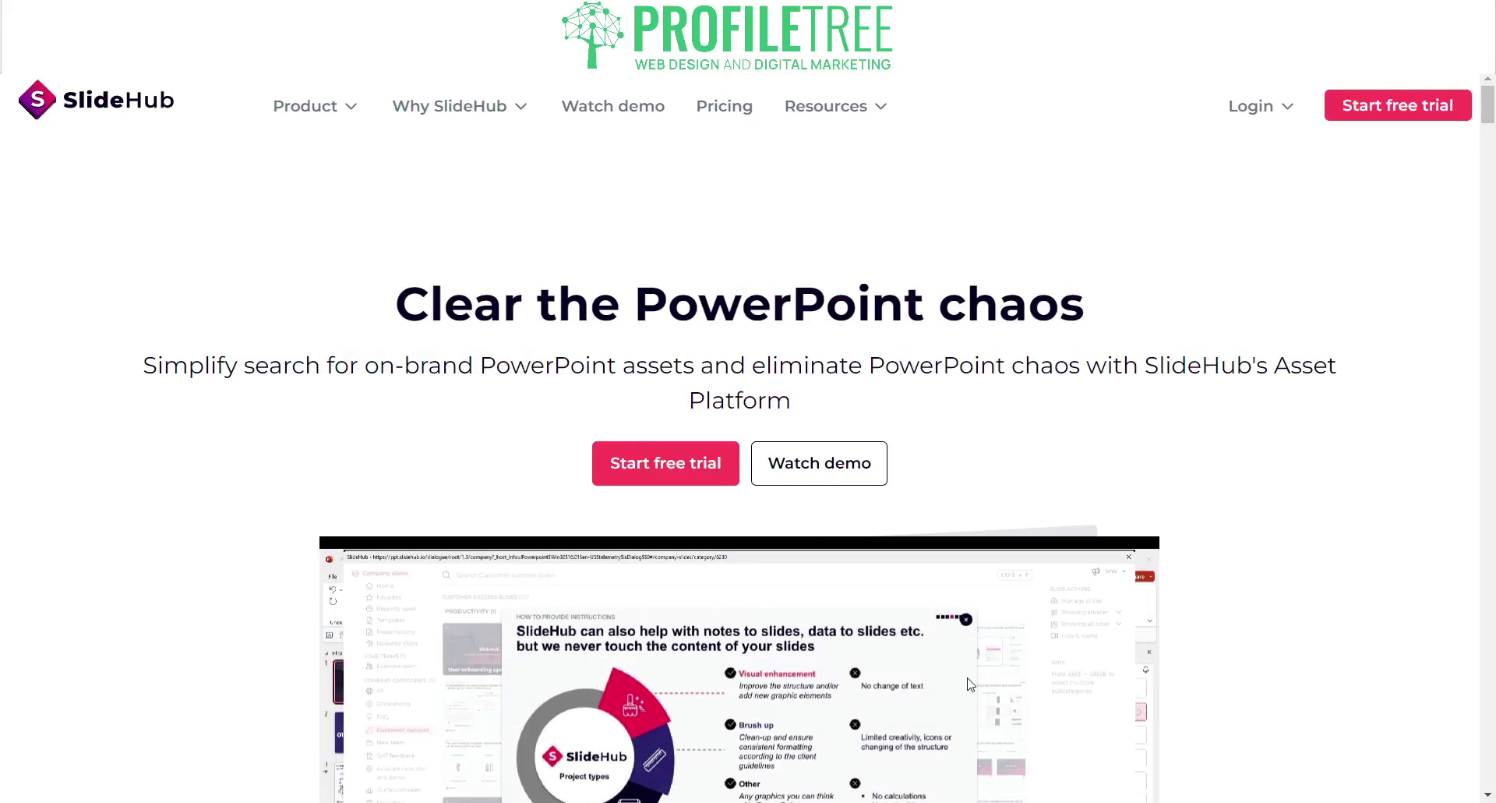
Review the SlideHub homepage introduction, embedded product demo and client logos
{"action": "scroll", "coordinate": [970, 685], "scroll_direction": "down", "scroll_amount": 1}
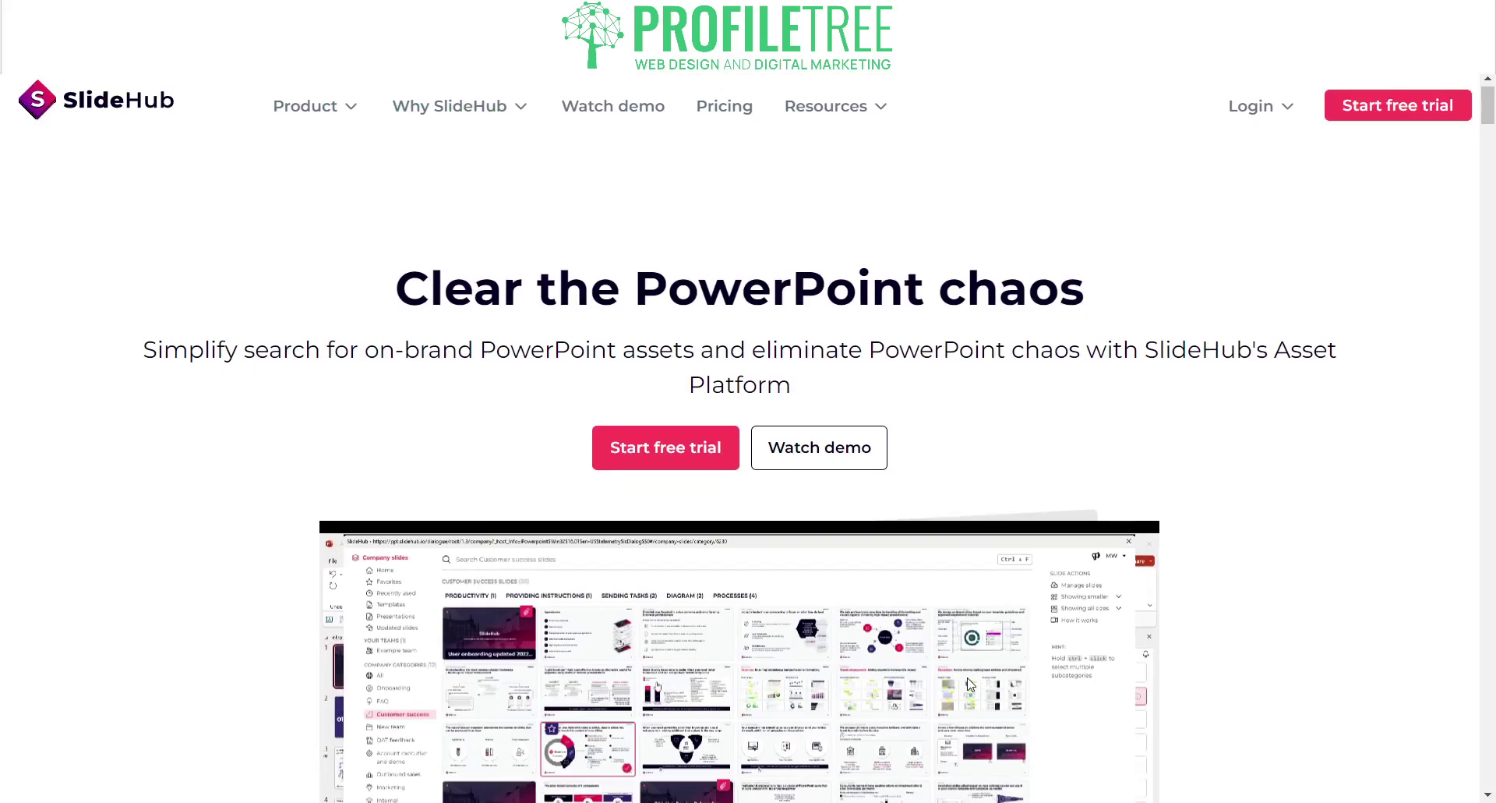
{"action": "scroll", "coordinate": [970, 685], "scroll_direction": "down", "scroll_amount": 1}
{"action": "scroll", "coordinate": [970, 684], "scroll_direction": "down", "scroll_amount": 2}
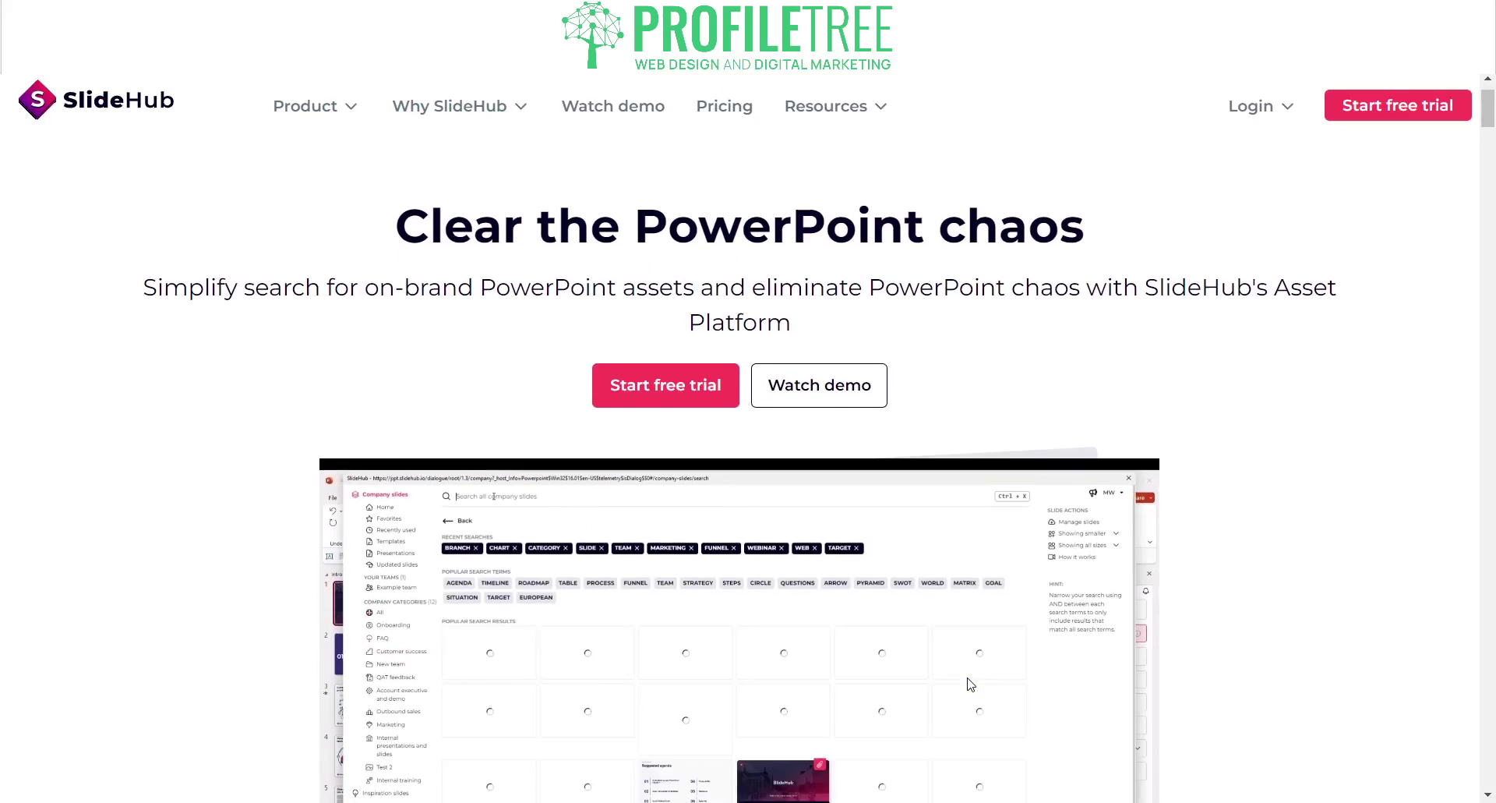
{"action": "scroll", "coordinate": [970, 684], "scroll_direction": "down", "scroll_amount": 1}
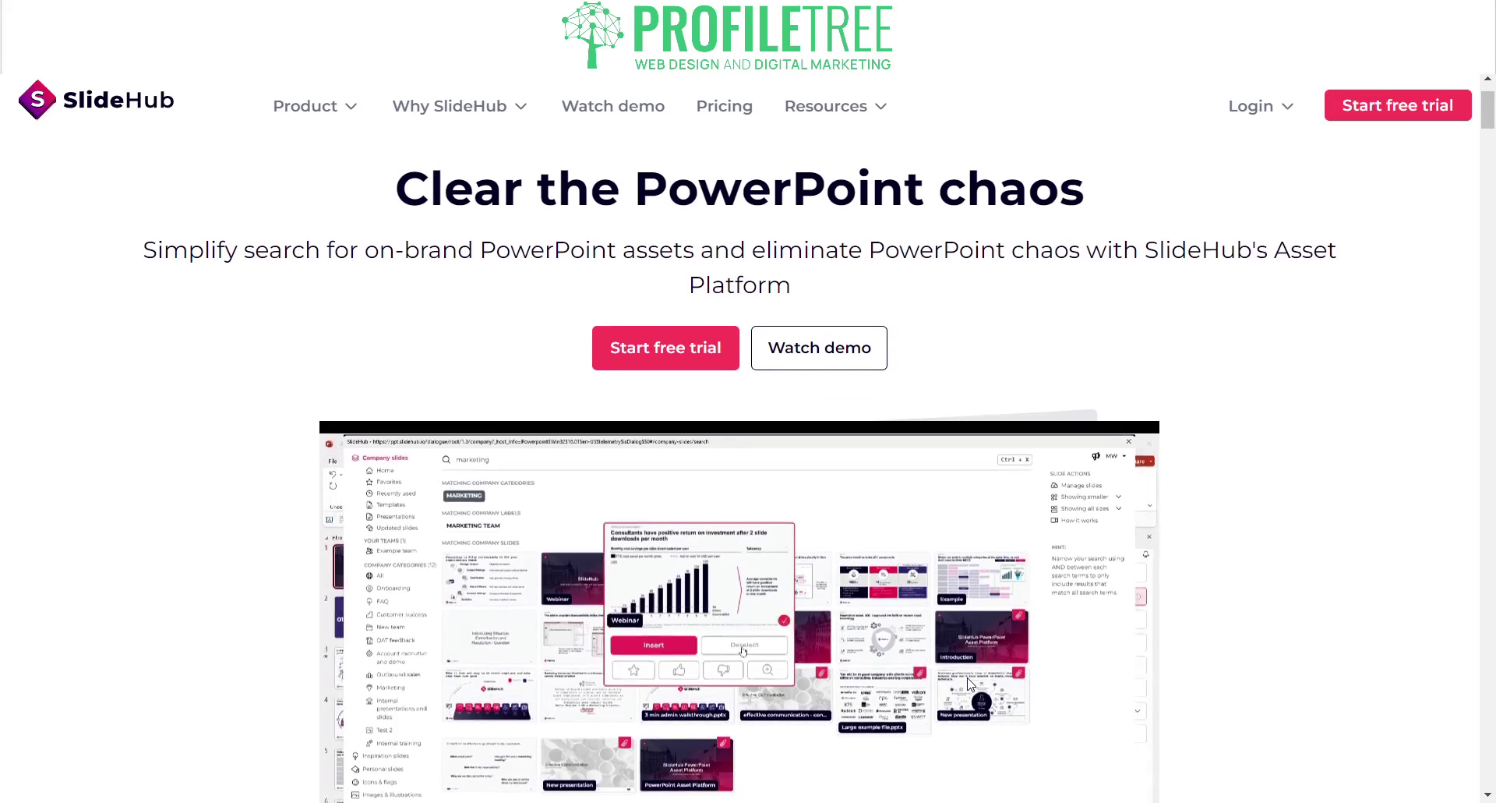
{"action": "scroll", "coordinate": [970, 684], "scroll_direction": "down", "scroll_amount": 3}
{"action": "scroll", "coordinate": [970, 684], "scroll_direction": "down", "scroll_amount": 3}
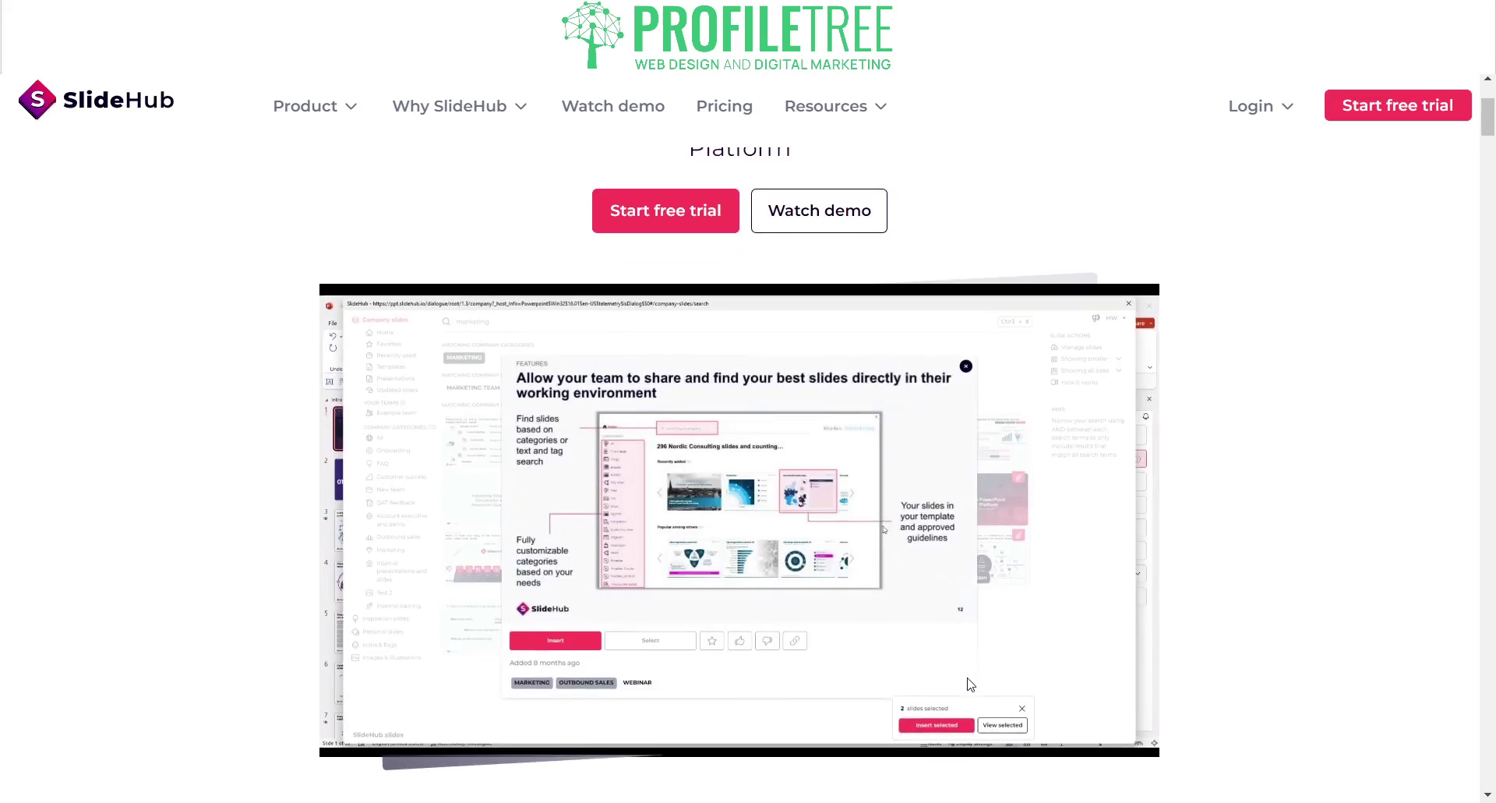
{"action": "scroll", "coordinate": [971, 685], "scroll_direction": "down", "scroll_amount": 4}
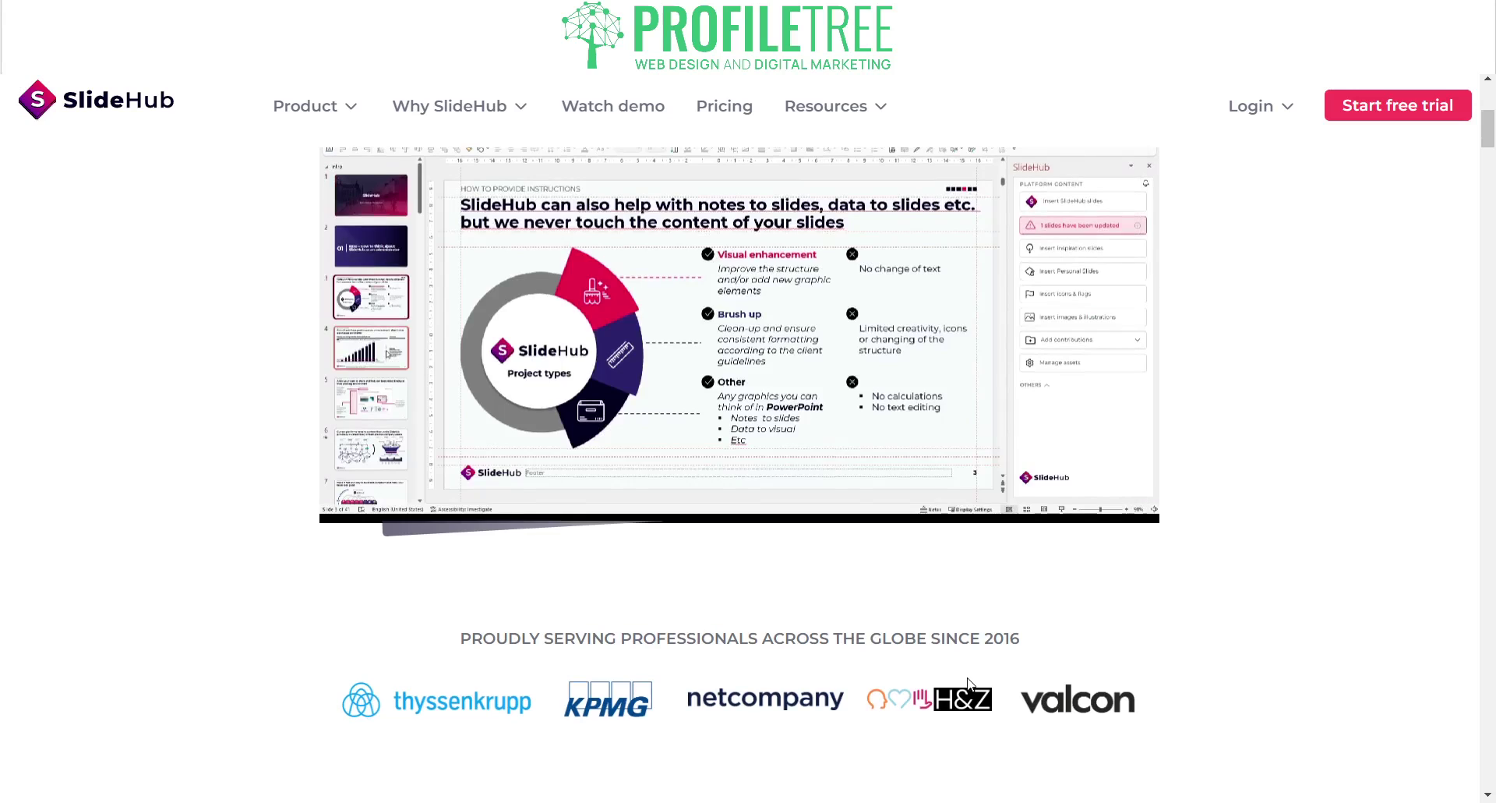
{"action": "scroll", "coordinate": [968, 685], "scroll_direction": "down", "scroll_amount": 1}
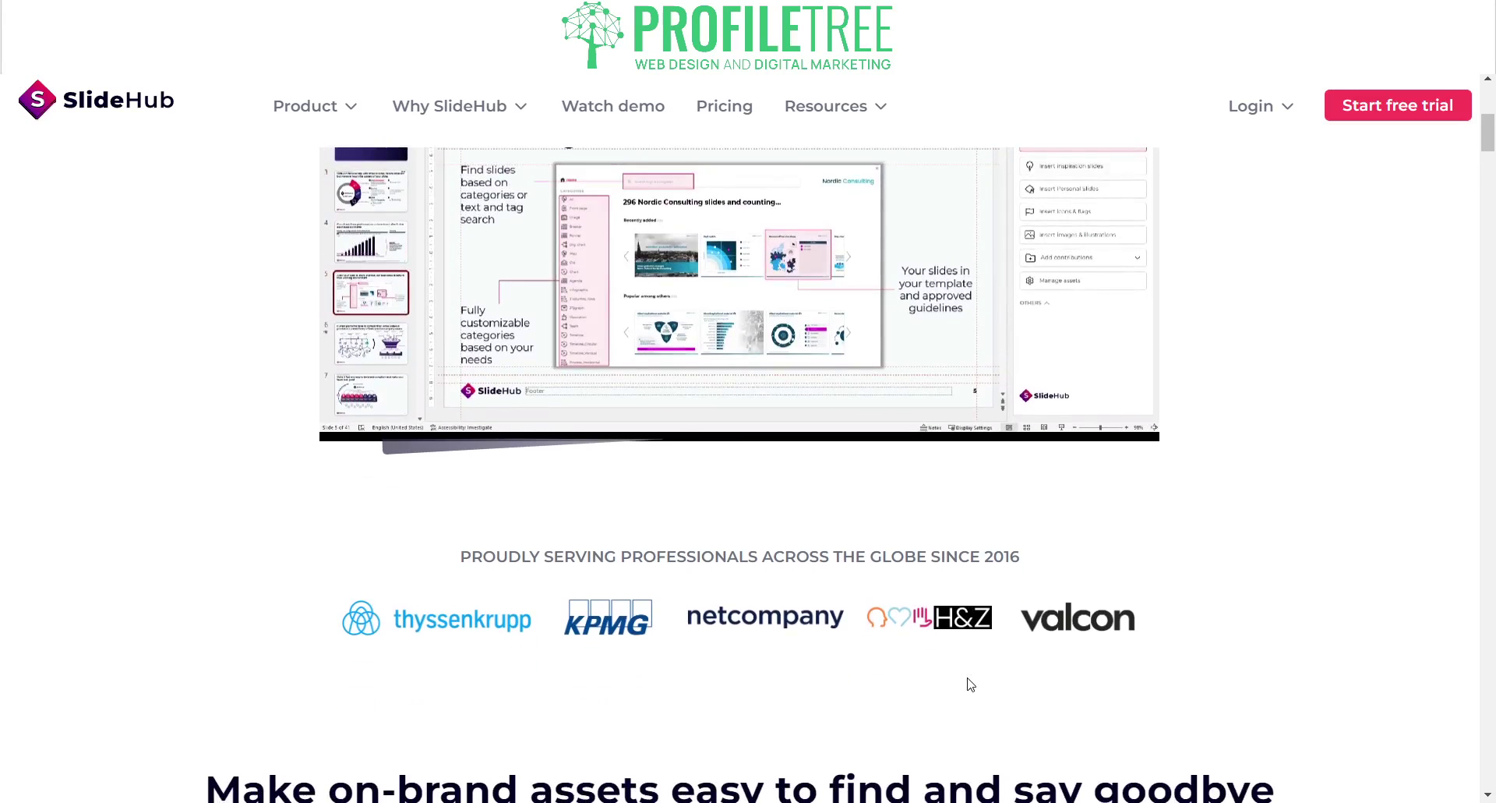
{"action": "scroll", "coordinate": [971, 684], "scroll_direction": "down", "scroll_amount": 1}
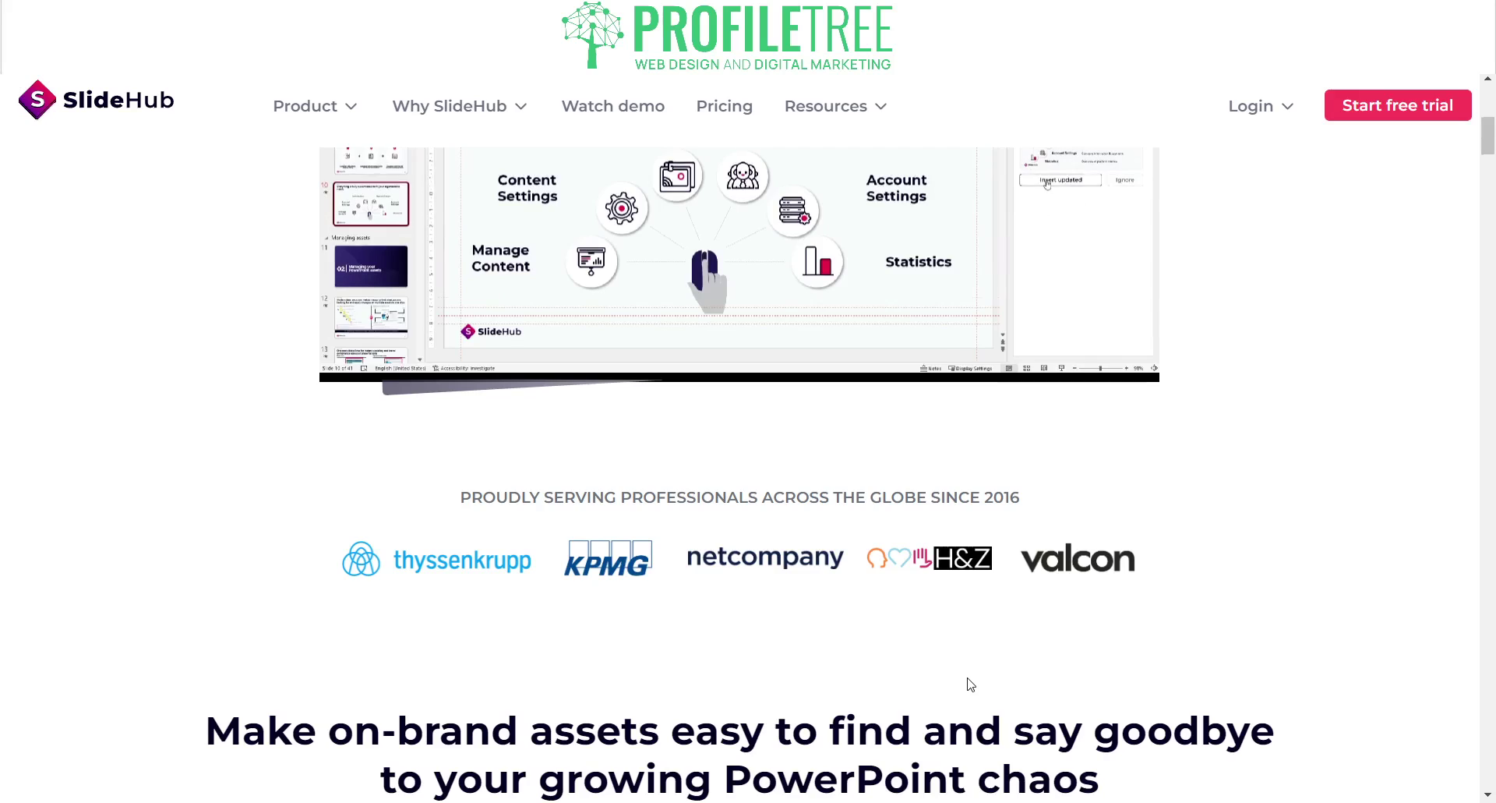
{"action": "scroll", "coordinate": [970, 685], "scroll_direction": "up", "scroll_amount": 3}
{"action": "scroll", "coordinate": [968, 677], "scroll_direction": "up", "scroll_amount": 1}
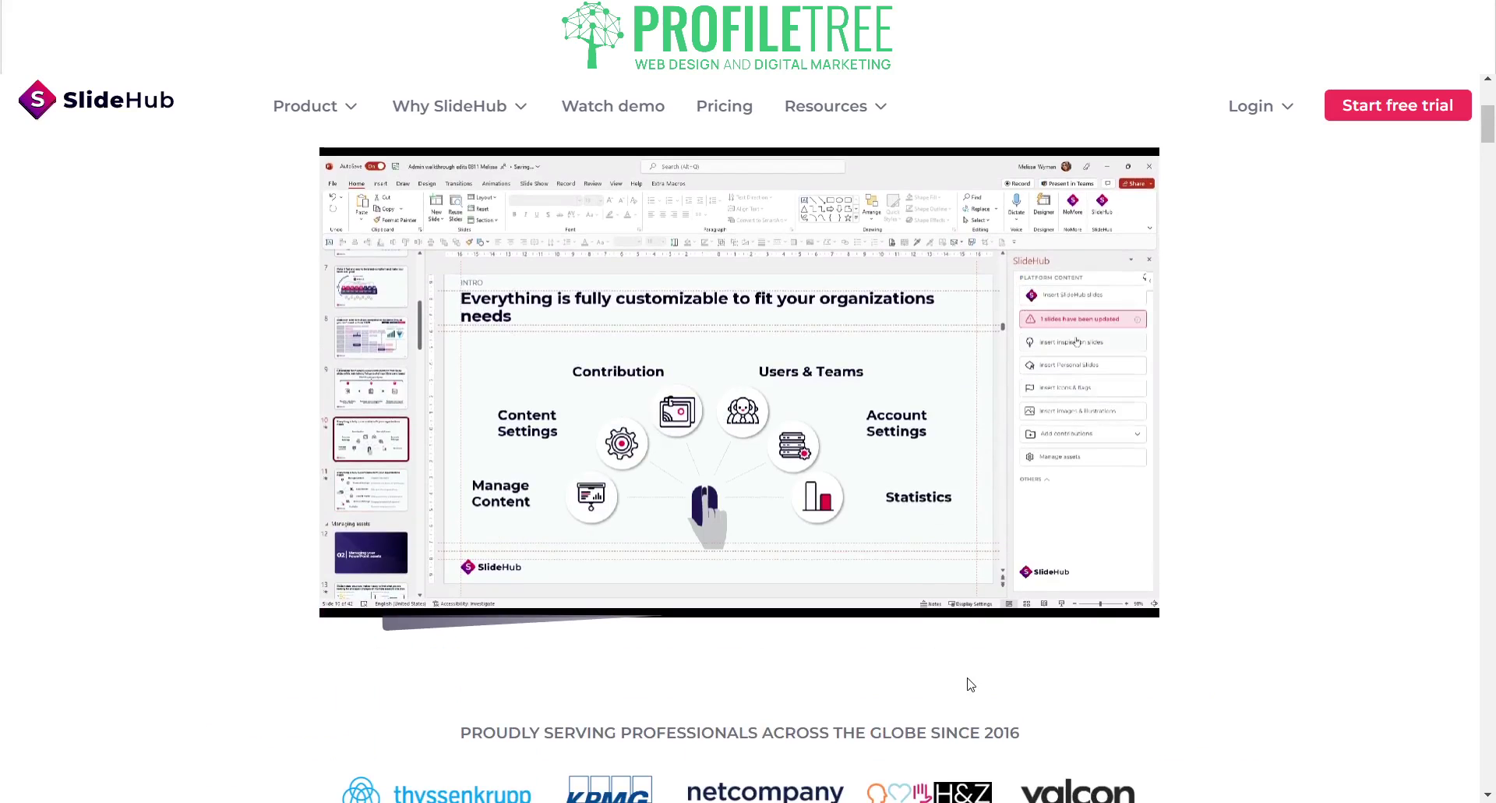
{"action": "scroll", "coordinate": [971, 684], "scroll_direction": "up", "scroll_amount": 1}
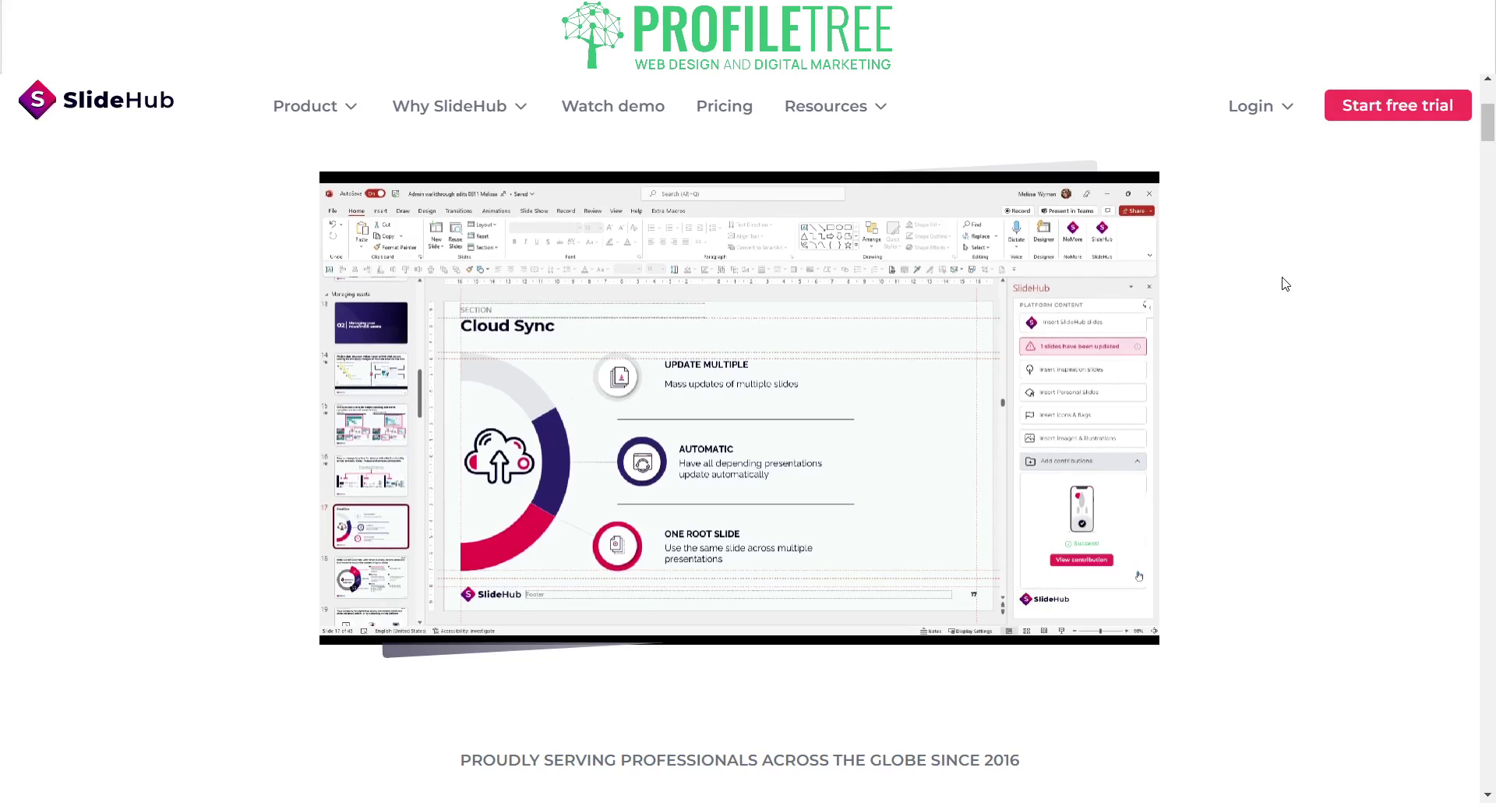
Examine the homepage comparison of working without SlideHub and with SlideHub
{"action": "scroll", "coordinate": [1286, 284], "scroll_direction": "down", "scroll_amount": 1}
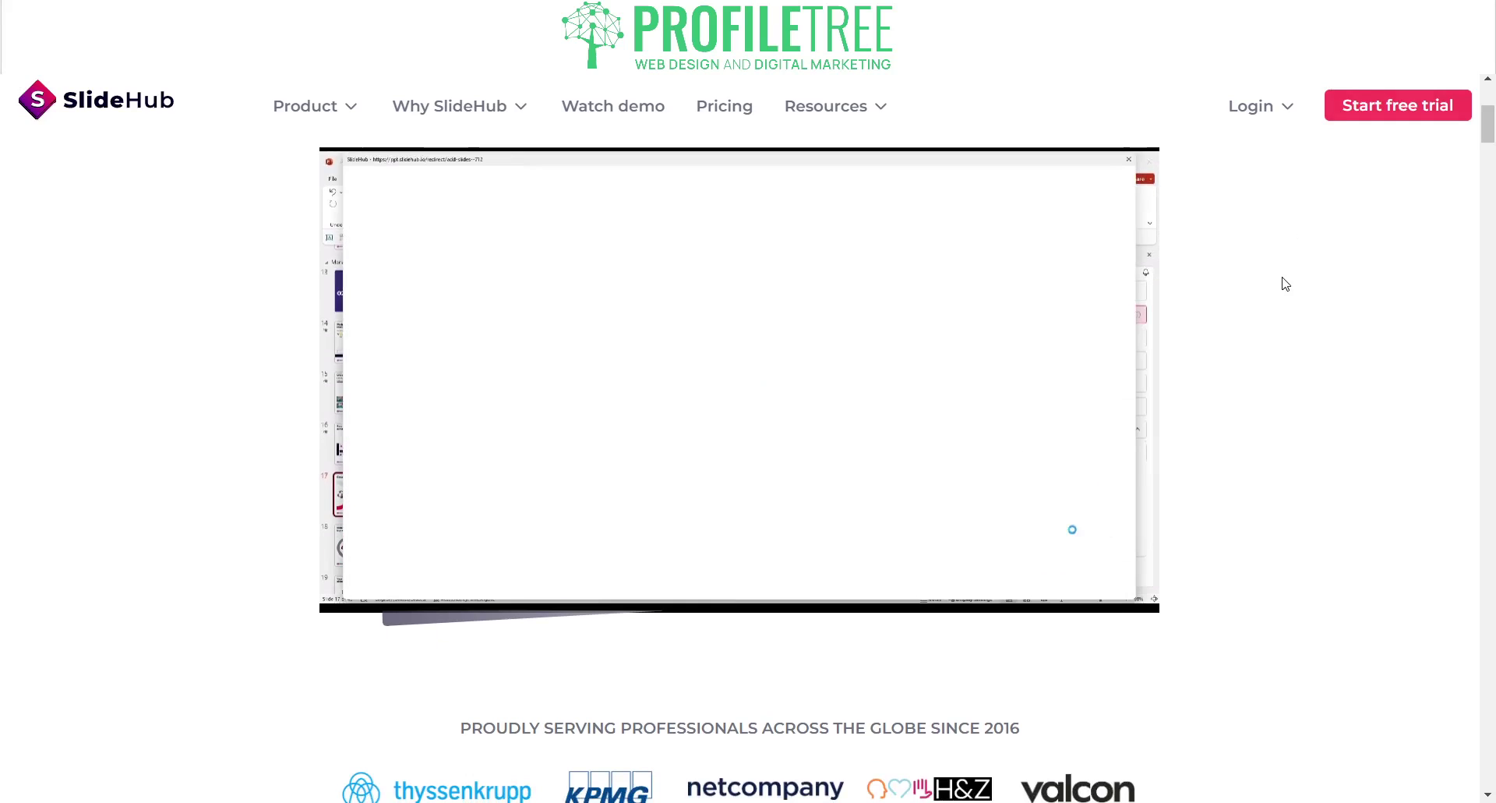
{"action": "scroll", "coordinate": [1286, 284], "scroll_direction": "down", "scroll_amount": 4}
{"action": "scroll", "coordinate": [1286, 284], "scroll_direction": "down", "scroll_amount": 6}
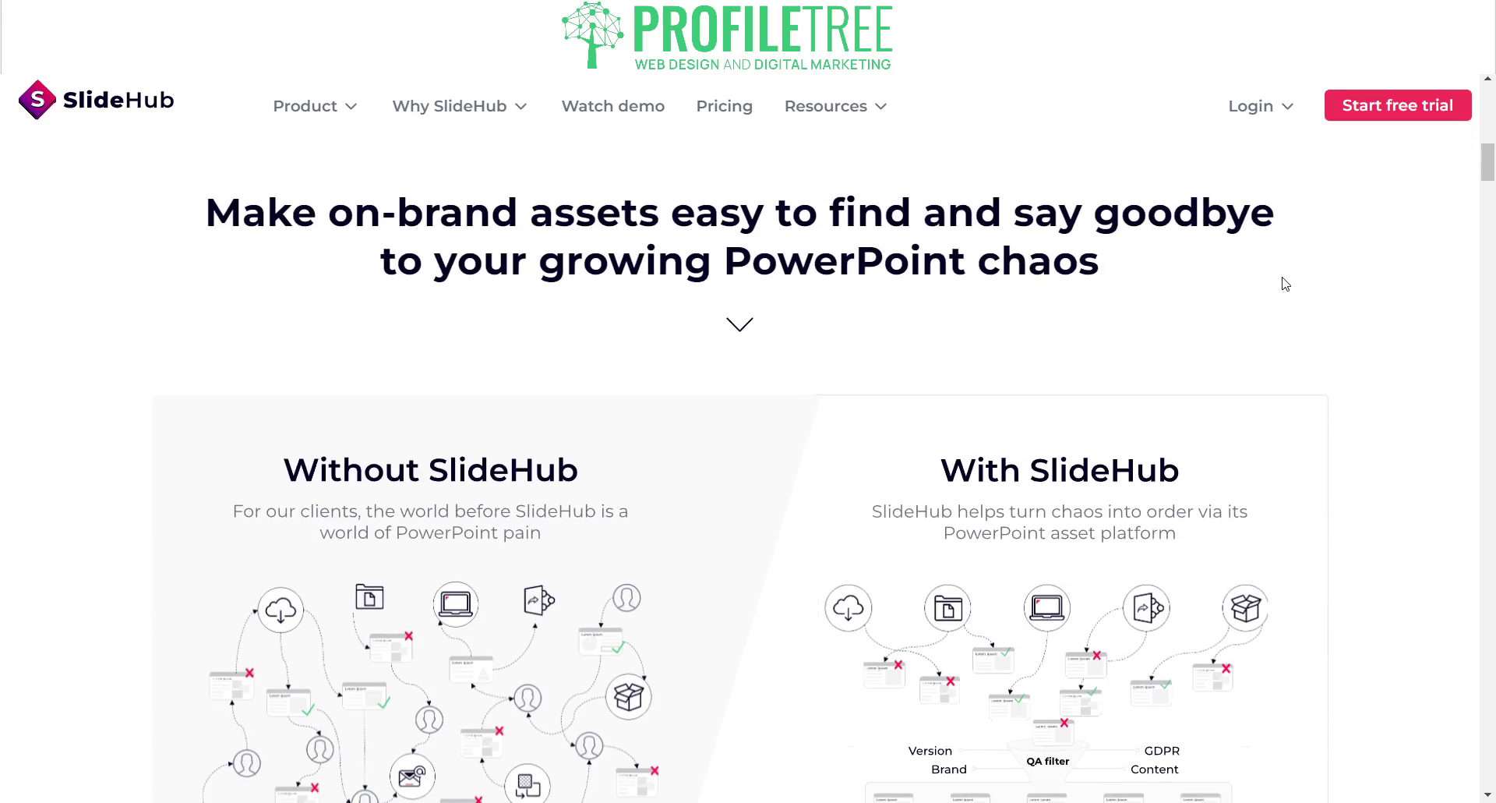
{"action": "scroll", "coordinate": [1286, 284], "scroll_direction": "down", "scroll_amount": 4}
{"action": "scroll", "coordinate": [1285, 284], "scroll_direction": "up", "scroll_amount": 3}
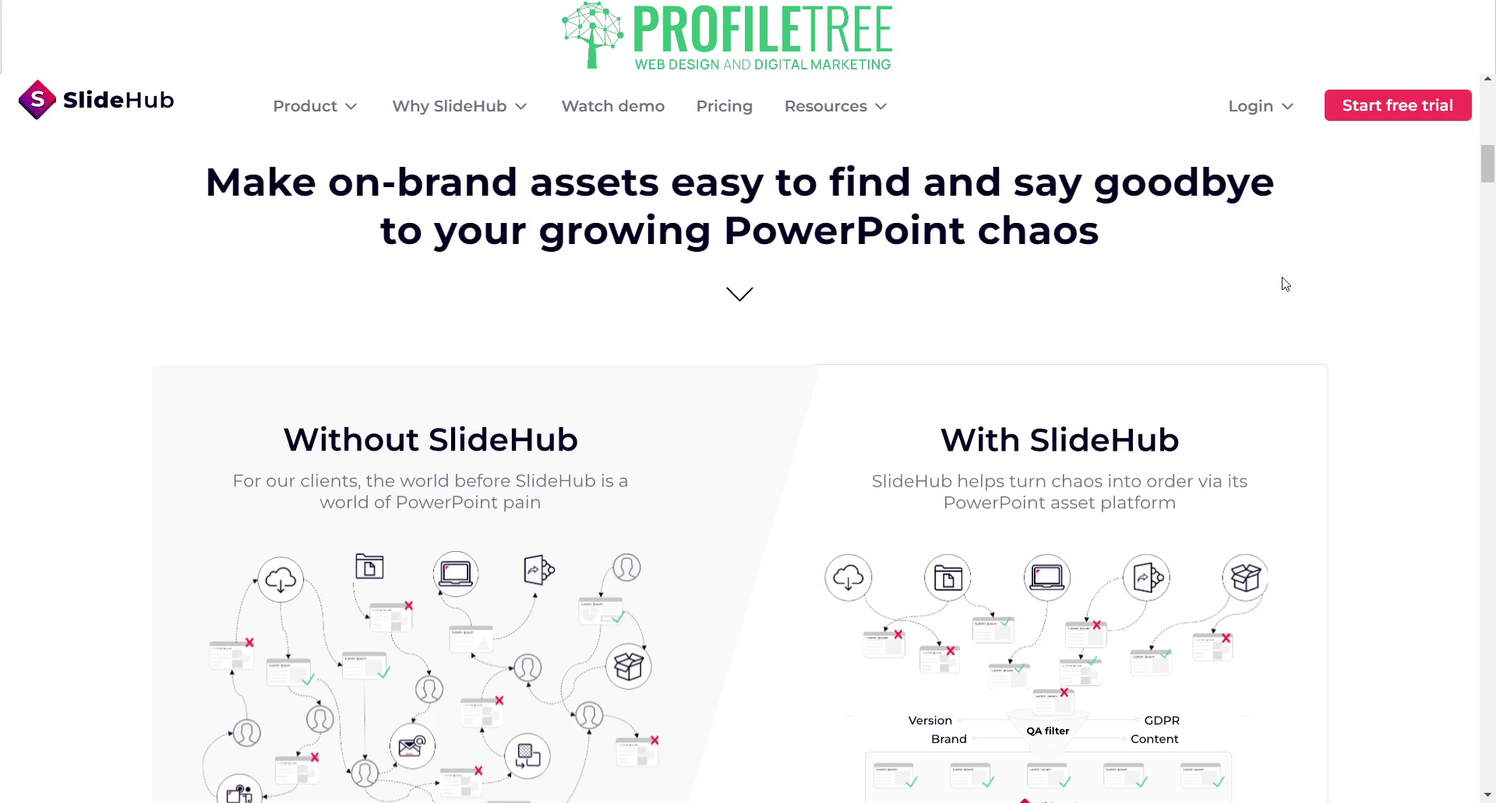
{"action": "scroll", "coordinate": [1286, 284], "scroll_direction": "down", "scroll_amount": 3}
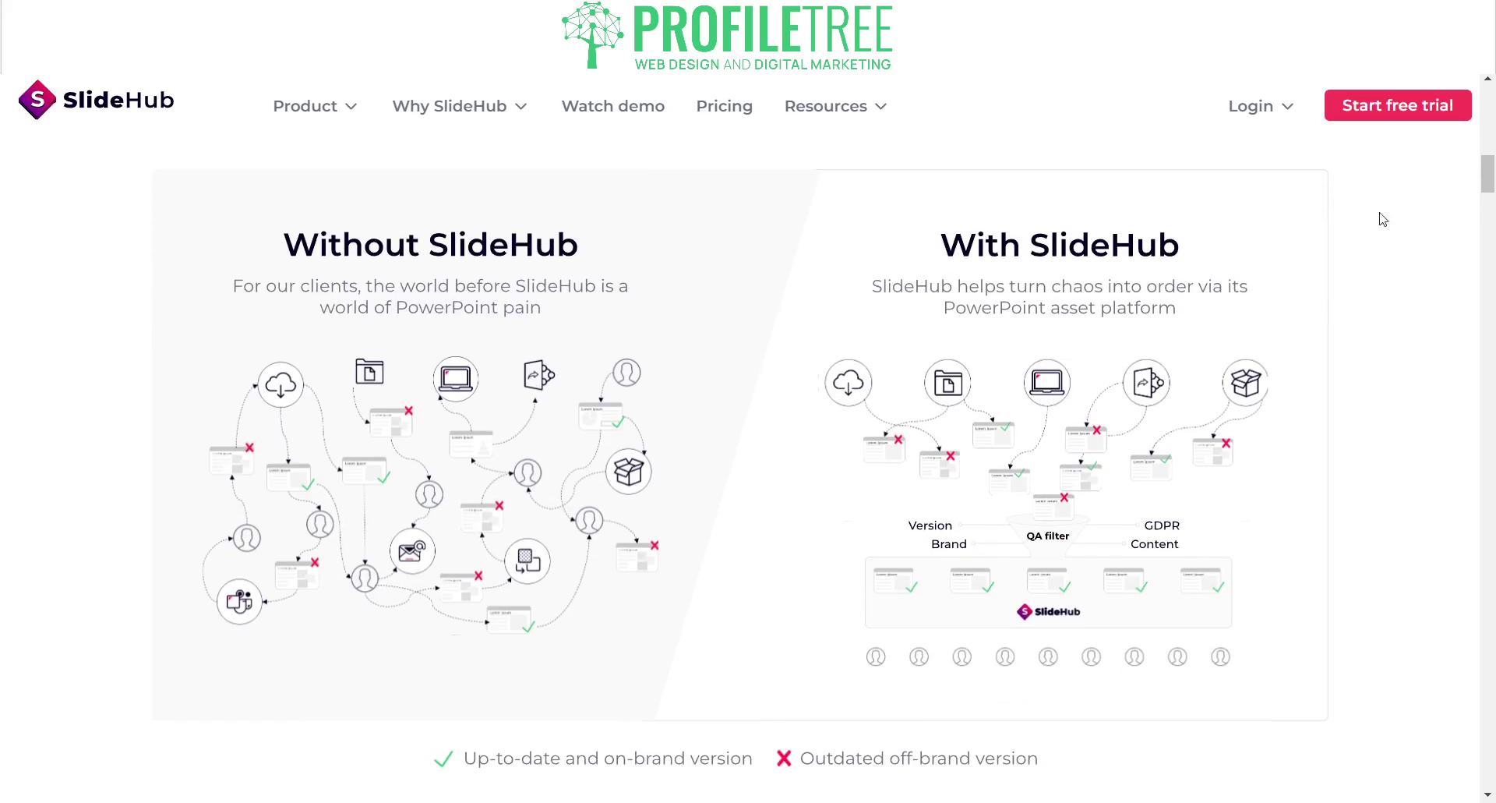
{"action": "scroll", "coordinate": [1413, 207], "scroll_direction": "up", "scroll_amount": 2}
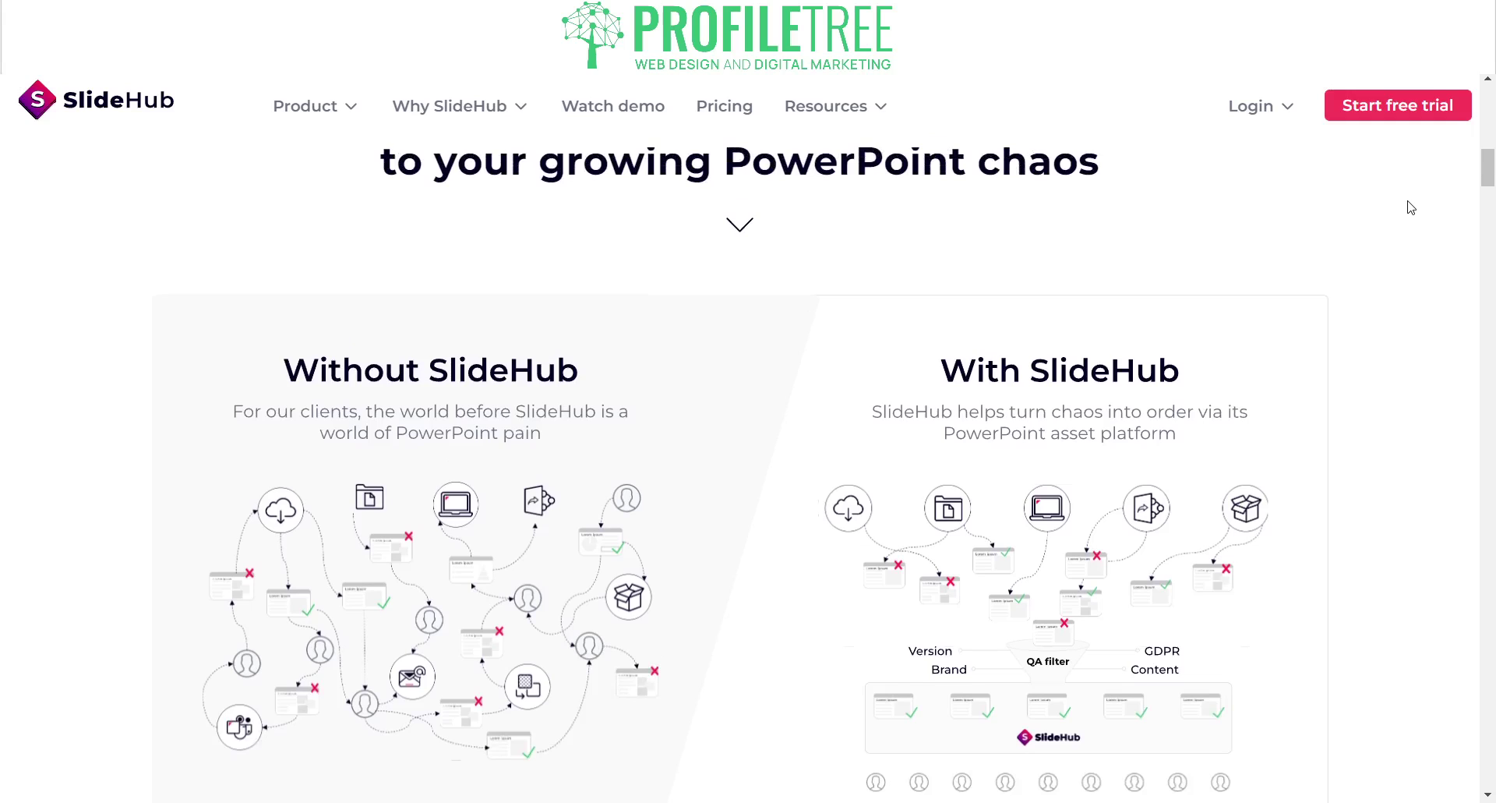
{"action": "scroll", "coordinate": [531, 357], "scroll_direction": "down", "scroll_amount": 1}
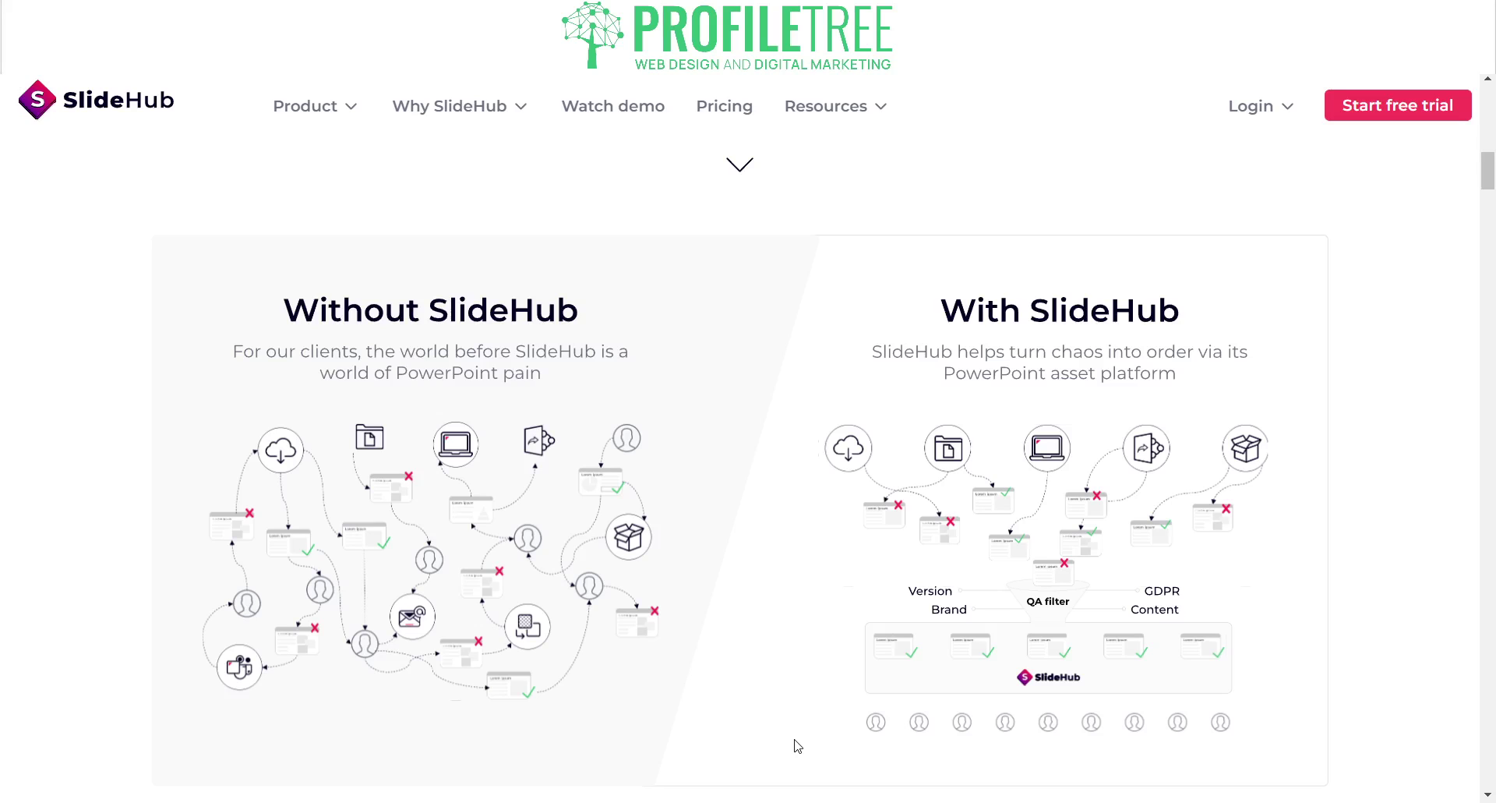
Look through the homepage's client testimonials, sample slides and feature sections, and return to the page's opening section
{"action": "scroll", "coordinate": [798, 746], "scroll_direction": "down", "scroll_amount": 6}
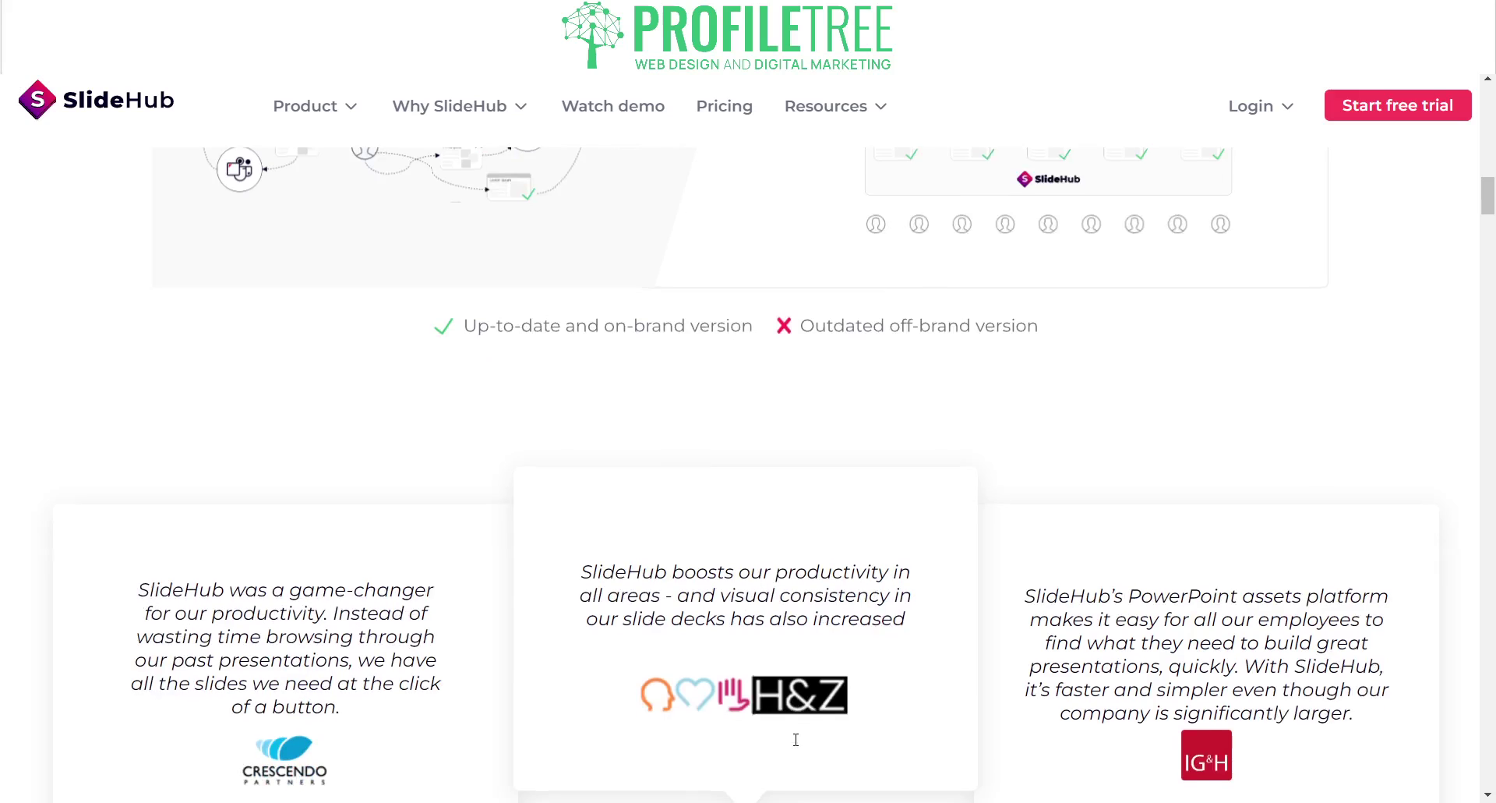
{"action": "scroll", "coordinate": [798, 746], "scroll_direction": "down", "scroll_amount": 3}
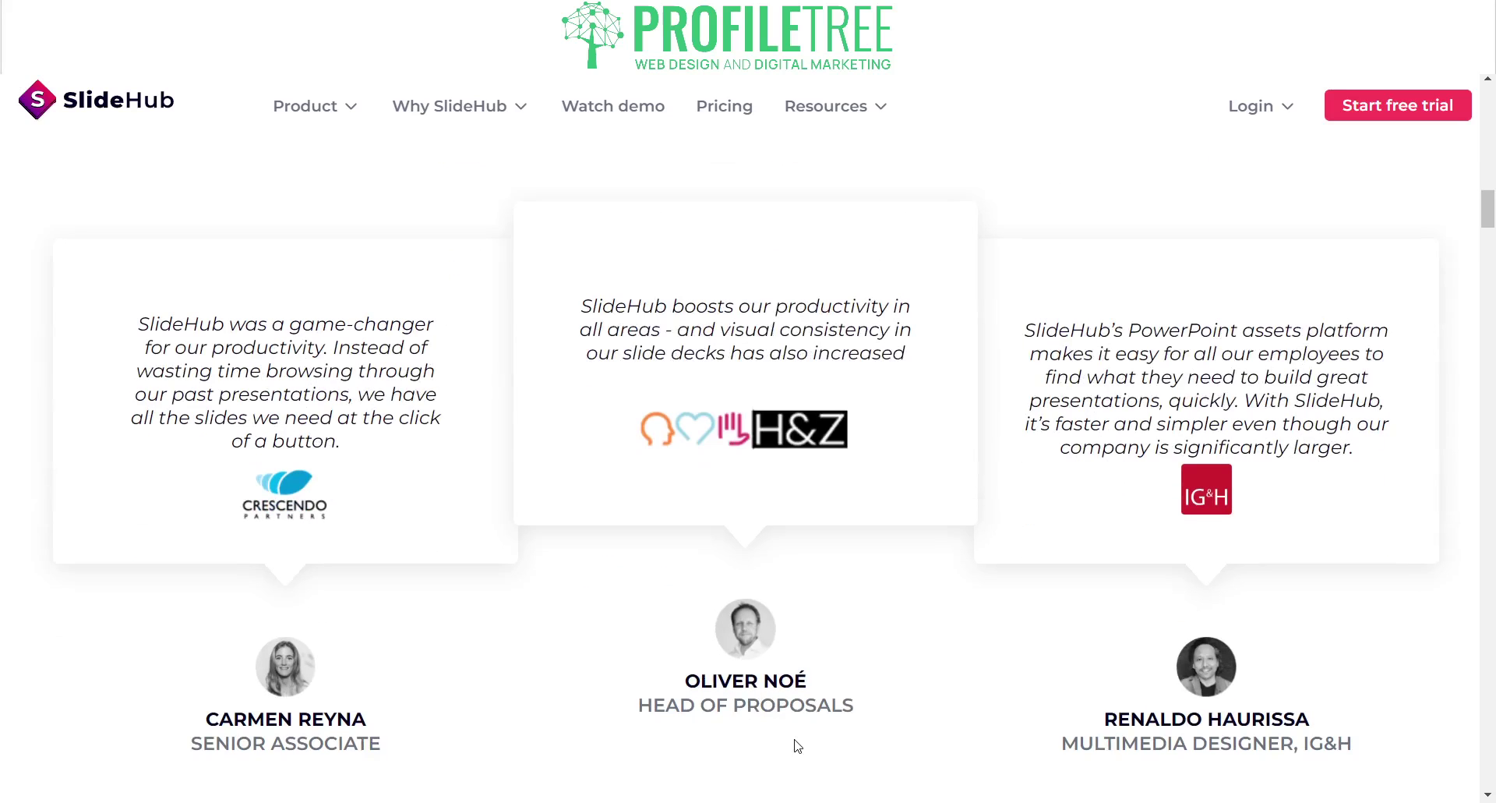
{"action": "scroll", "coordinate": [798, 746], "scroll_direction": "down", "scroll_amount": 1}
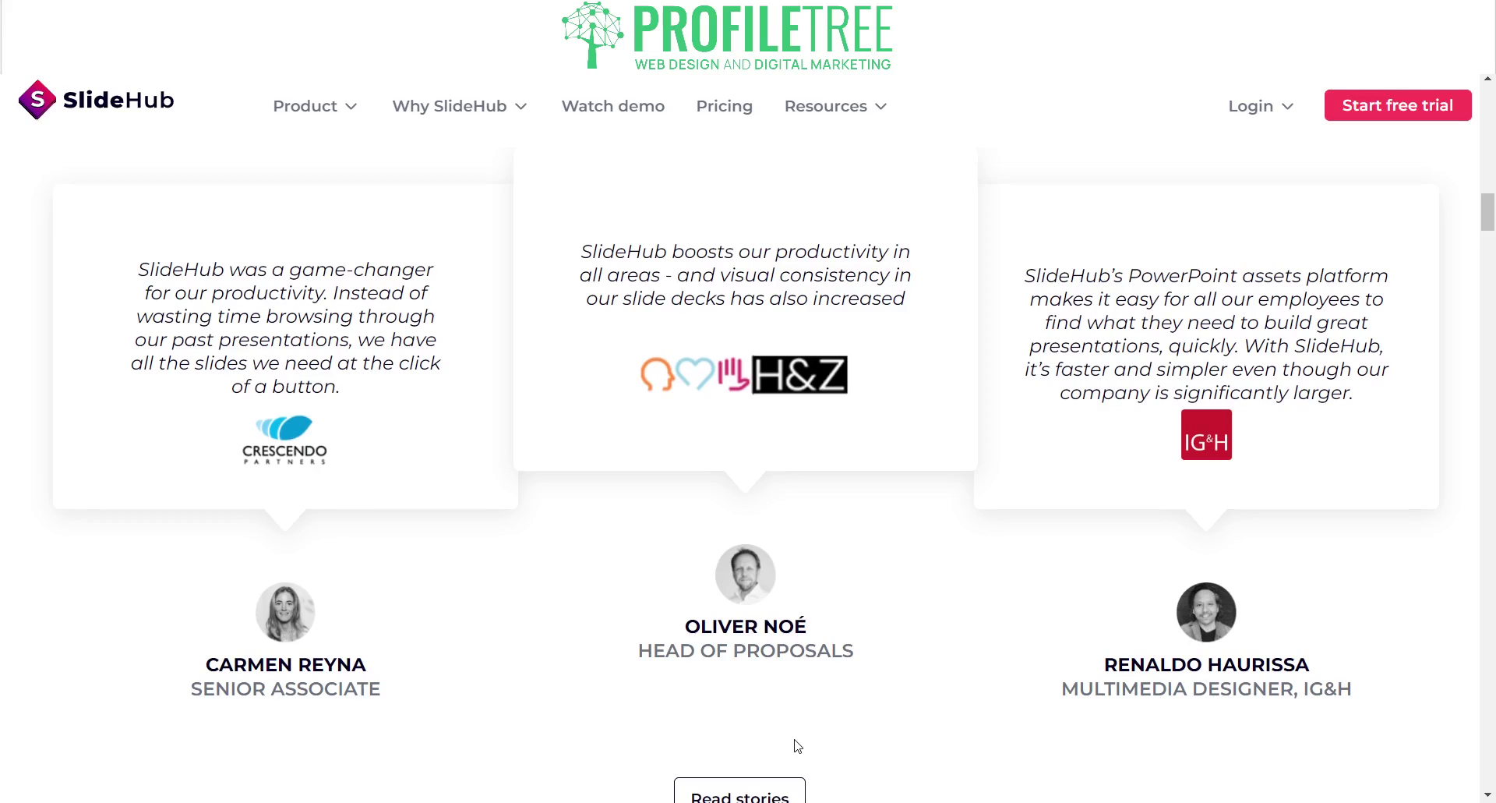
{"action": "scroll", "coordinate": [797, 746], "scroll_direction": "down", "scroll_amount": 10}
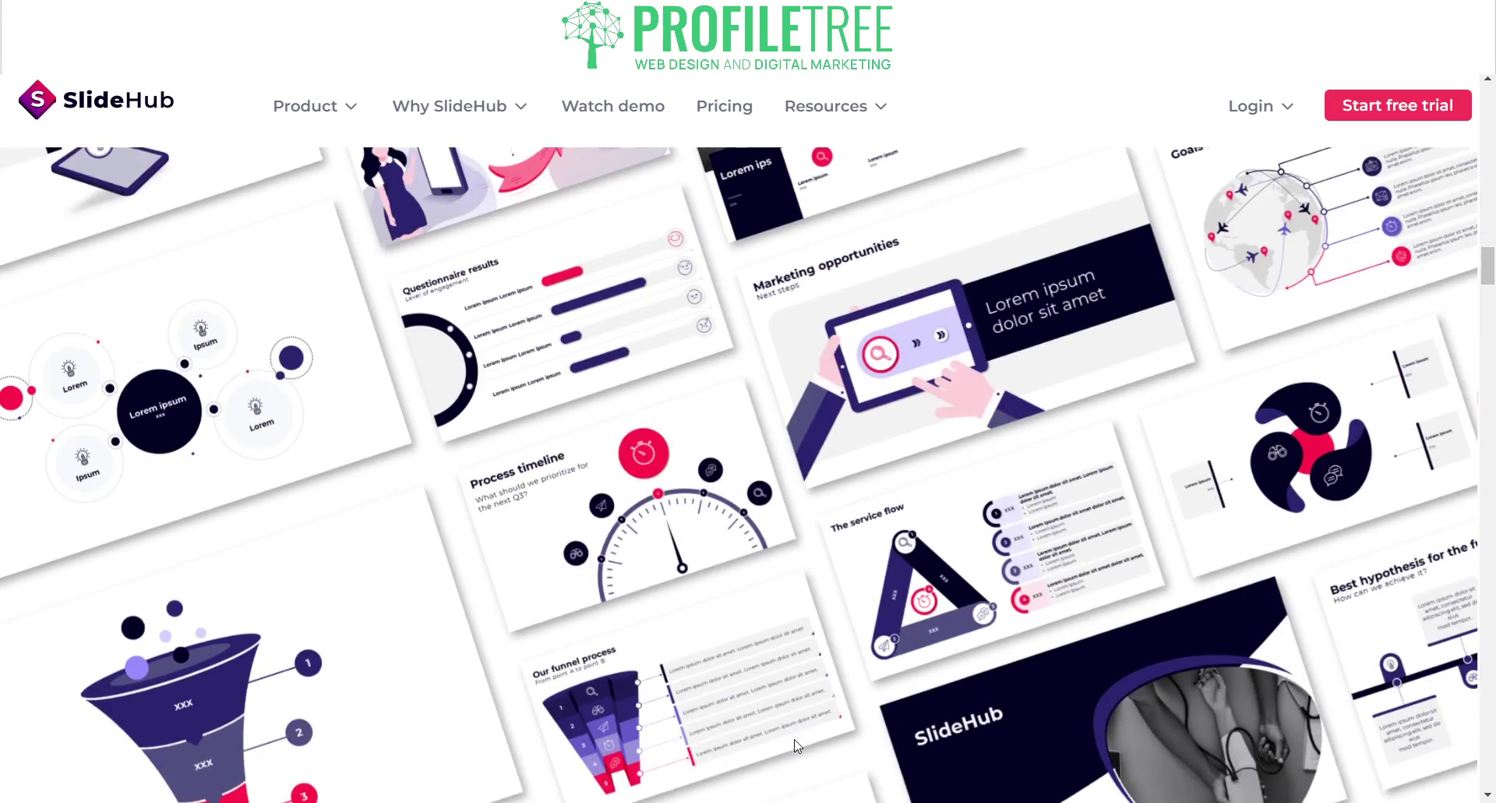
{"action": "scroll", "coordinate": [796, 746], "scroll_direction": "down", "scroll_amount": 10}
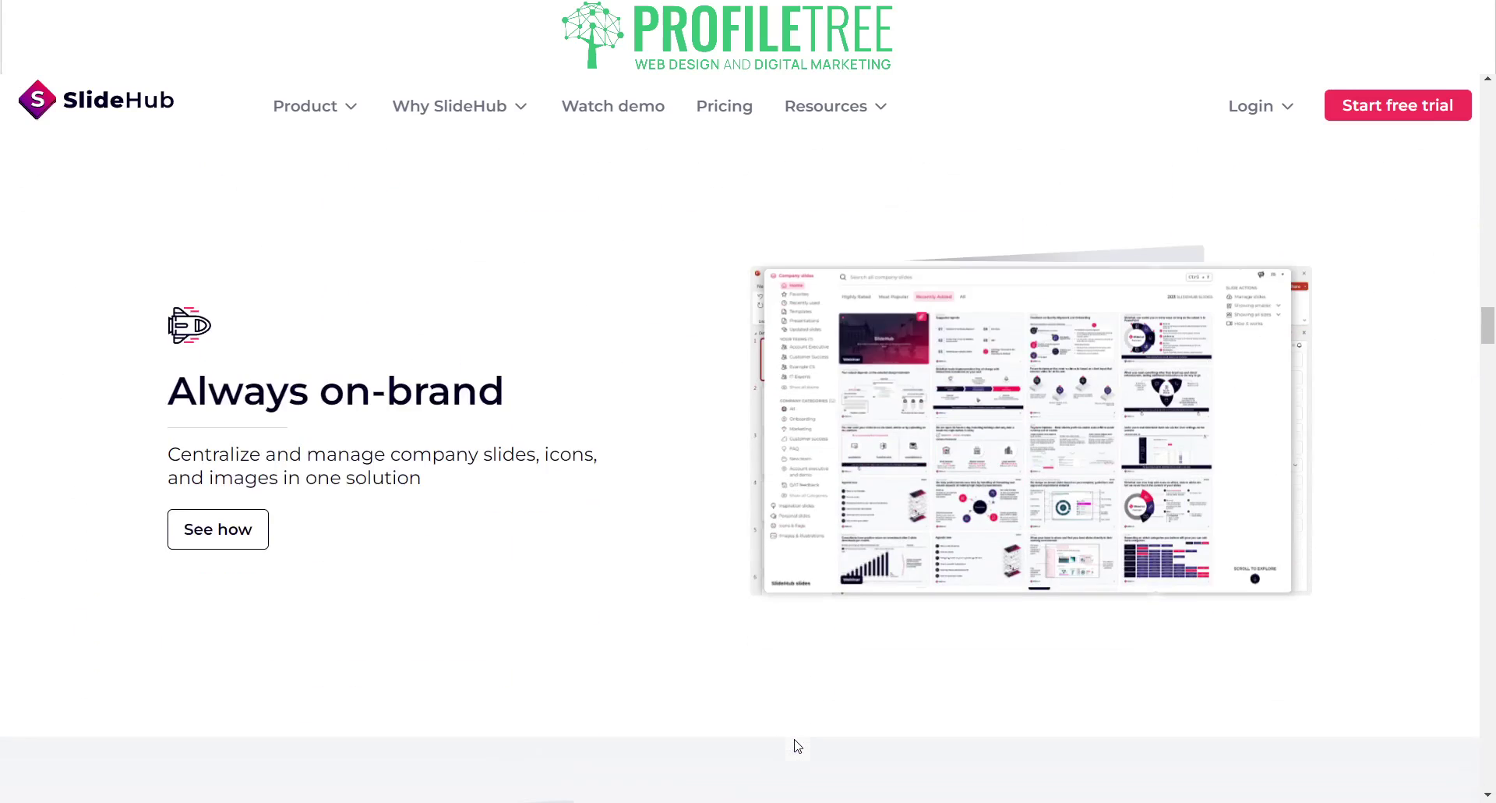
{"action": "scroll", "coordinate": [796, 746], "scroll_direction": "down", "scroll_amount": 3}
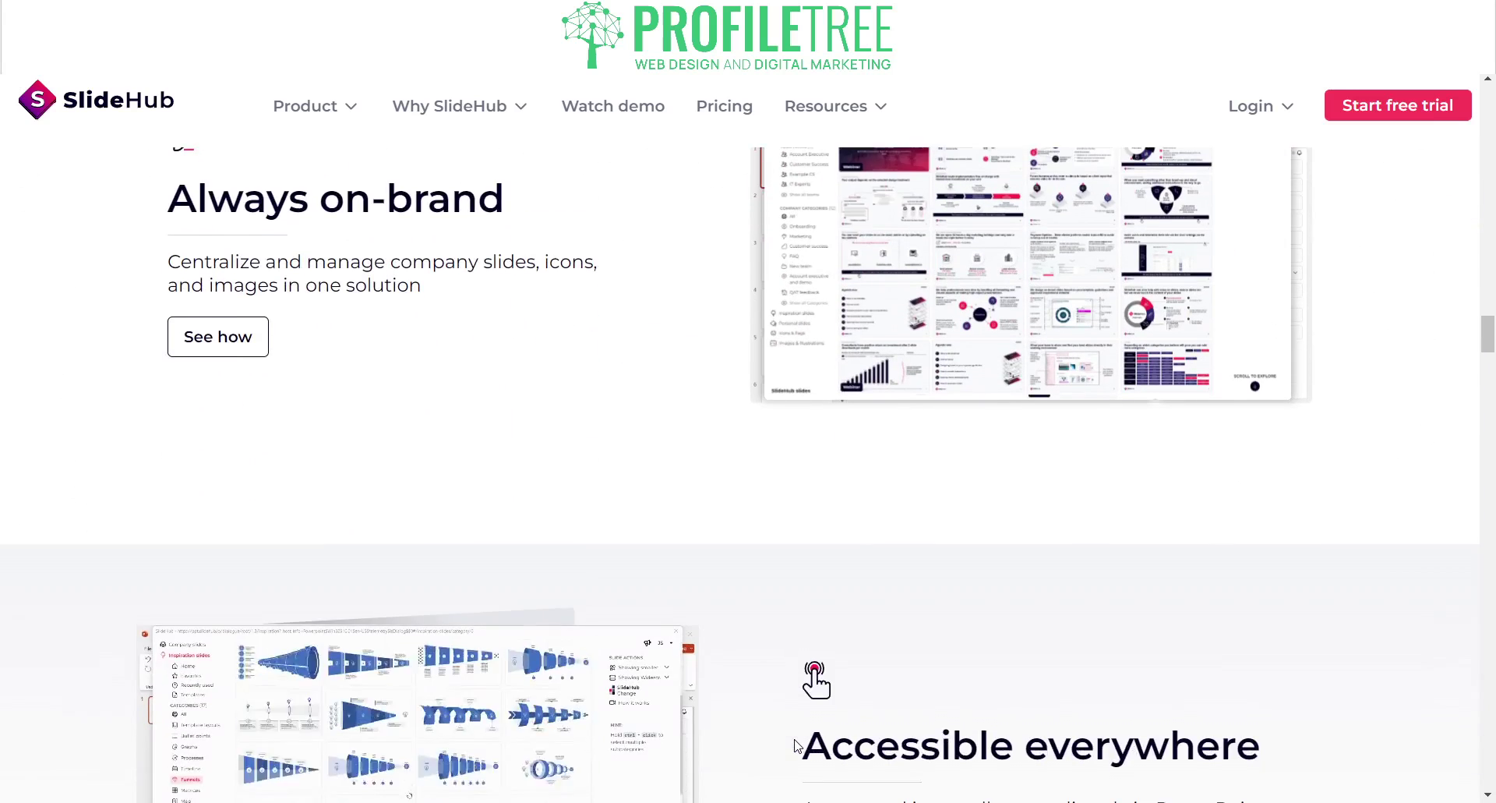
{"action": "scroll", "coordinate": [796, 490], "scroll_direction": "up", "scroll_amount": 20}
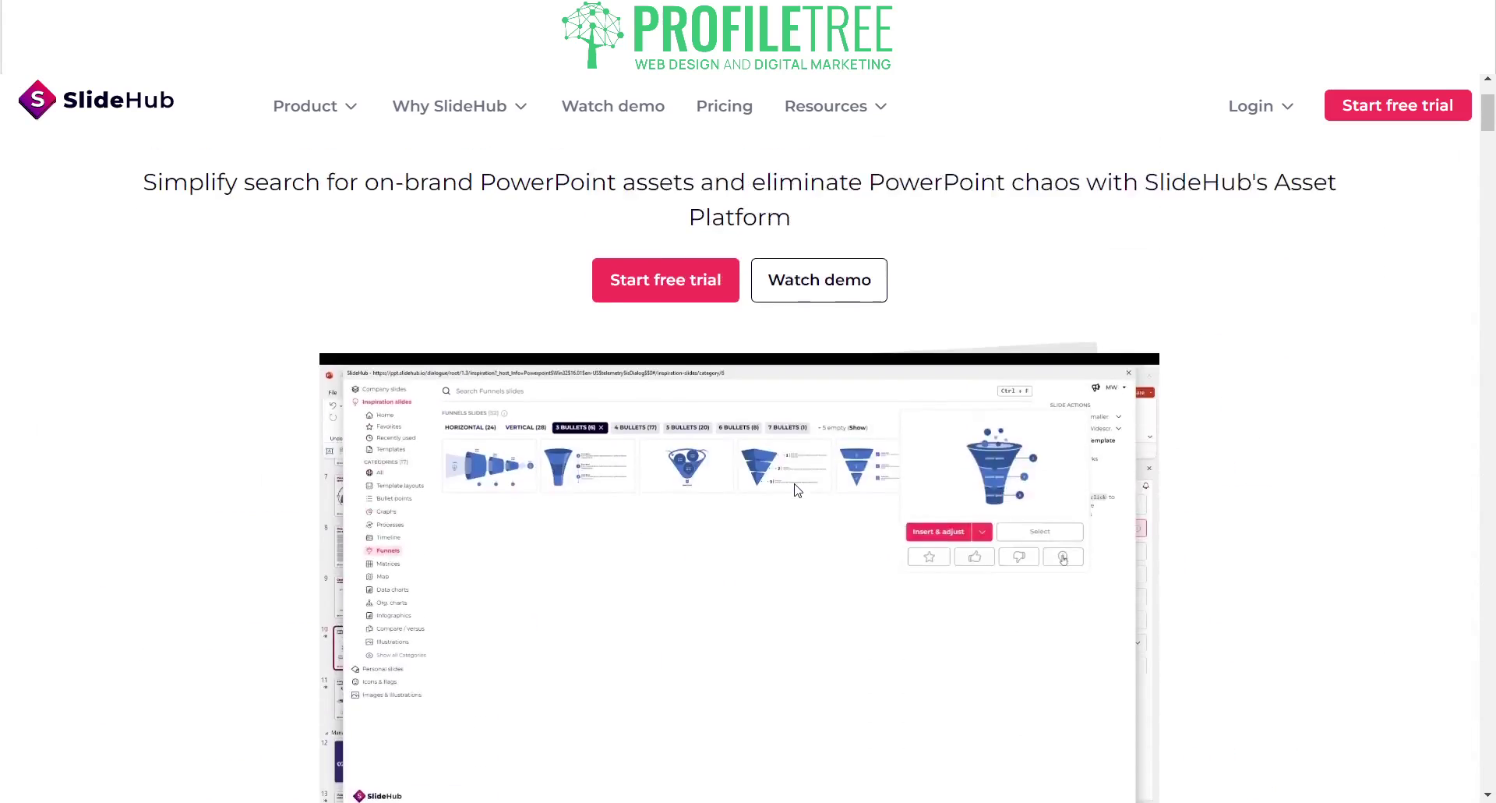
{"action": "left_click", "coordinate": [651, 451]}
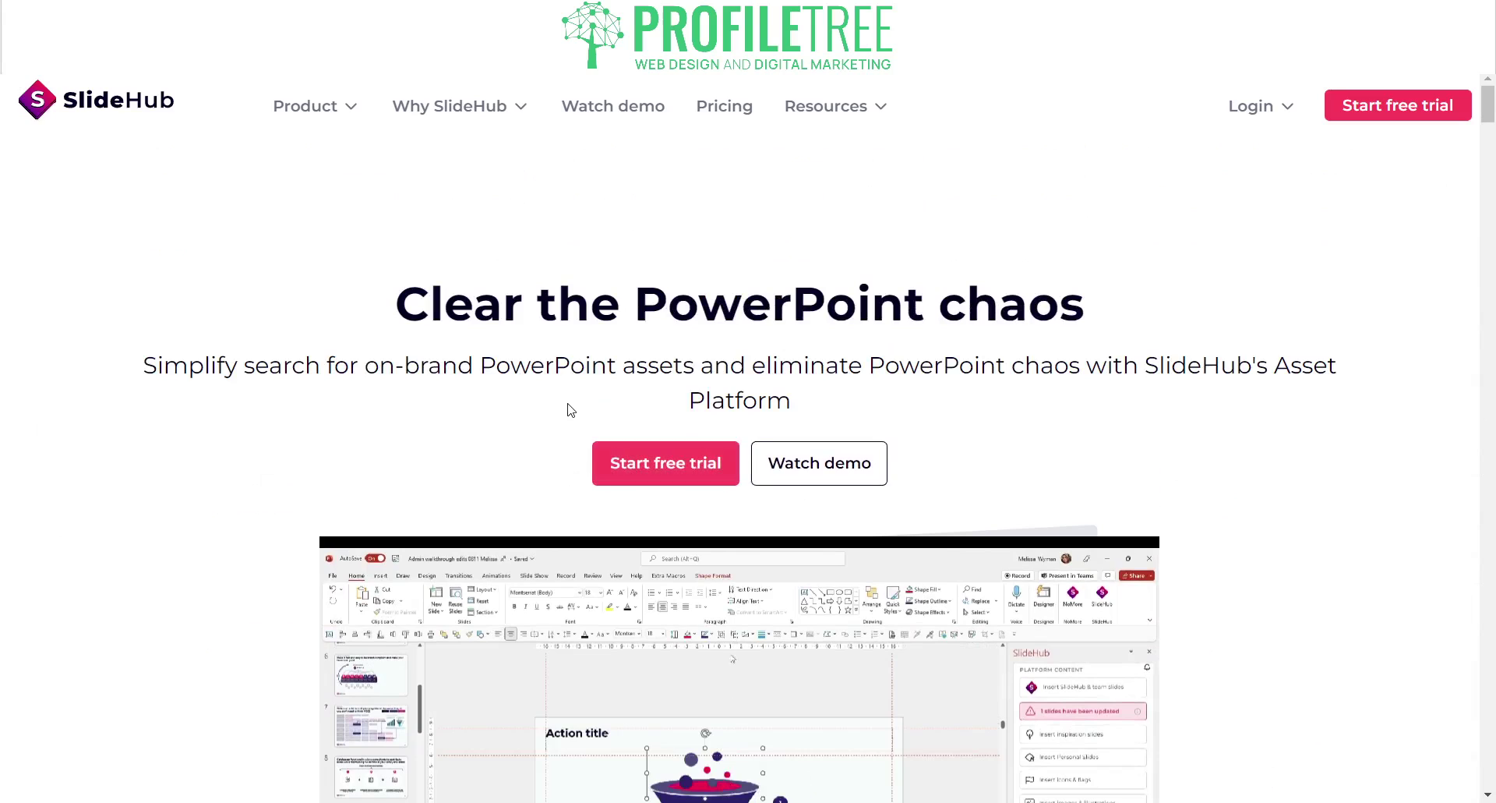
Open the page on how end-users benefit and read its sections on ease of use and ready-made slides
{"action": "mouse_move", "coordinate": [463, 112]}
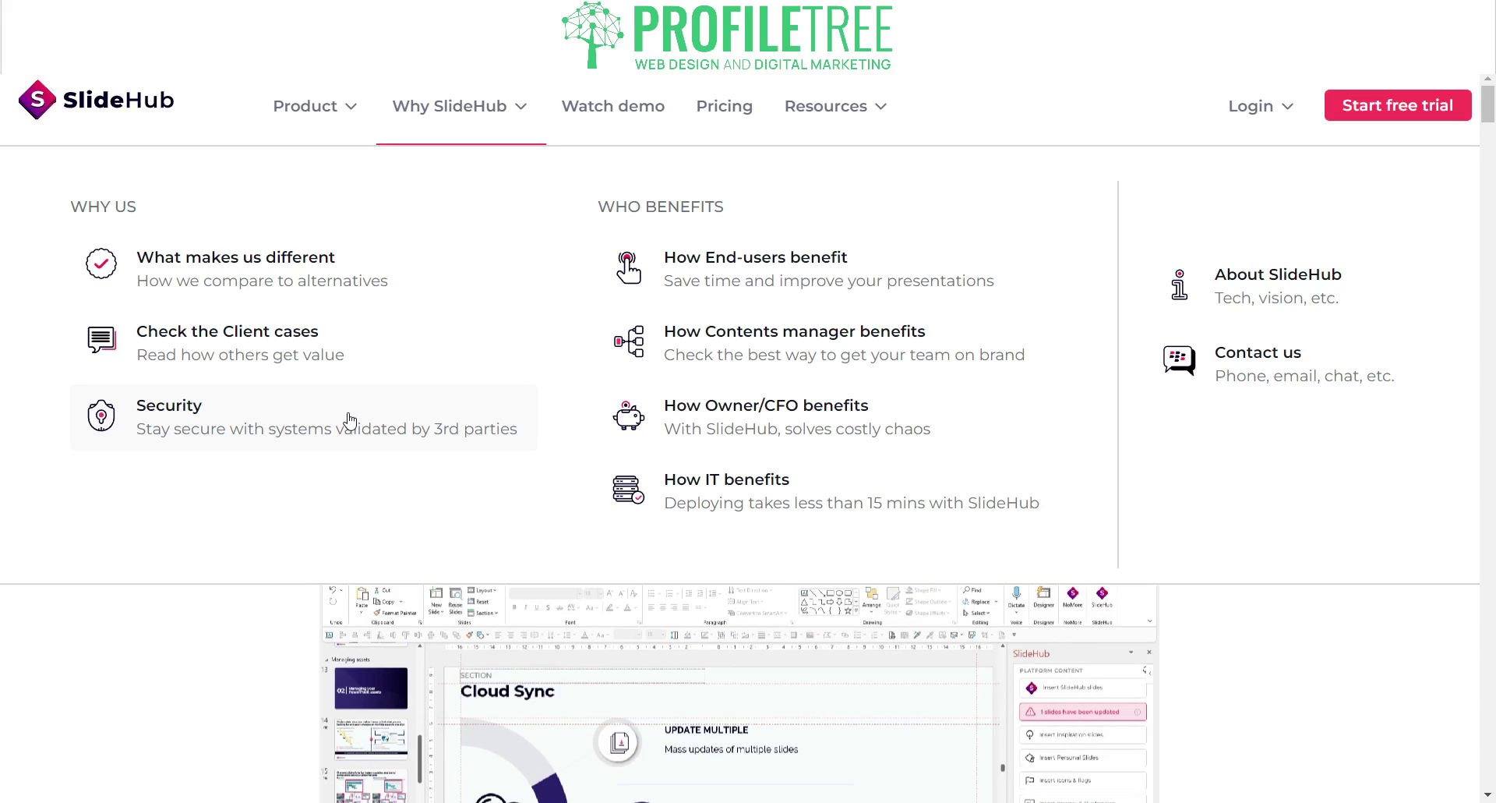
{"action": "left_click", "coordinate": [695, 265]}
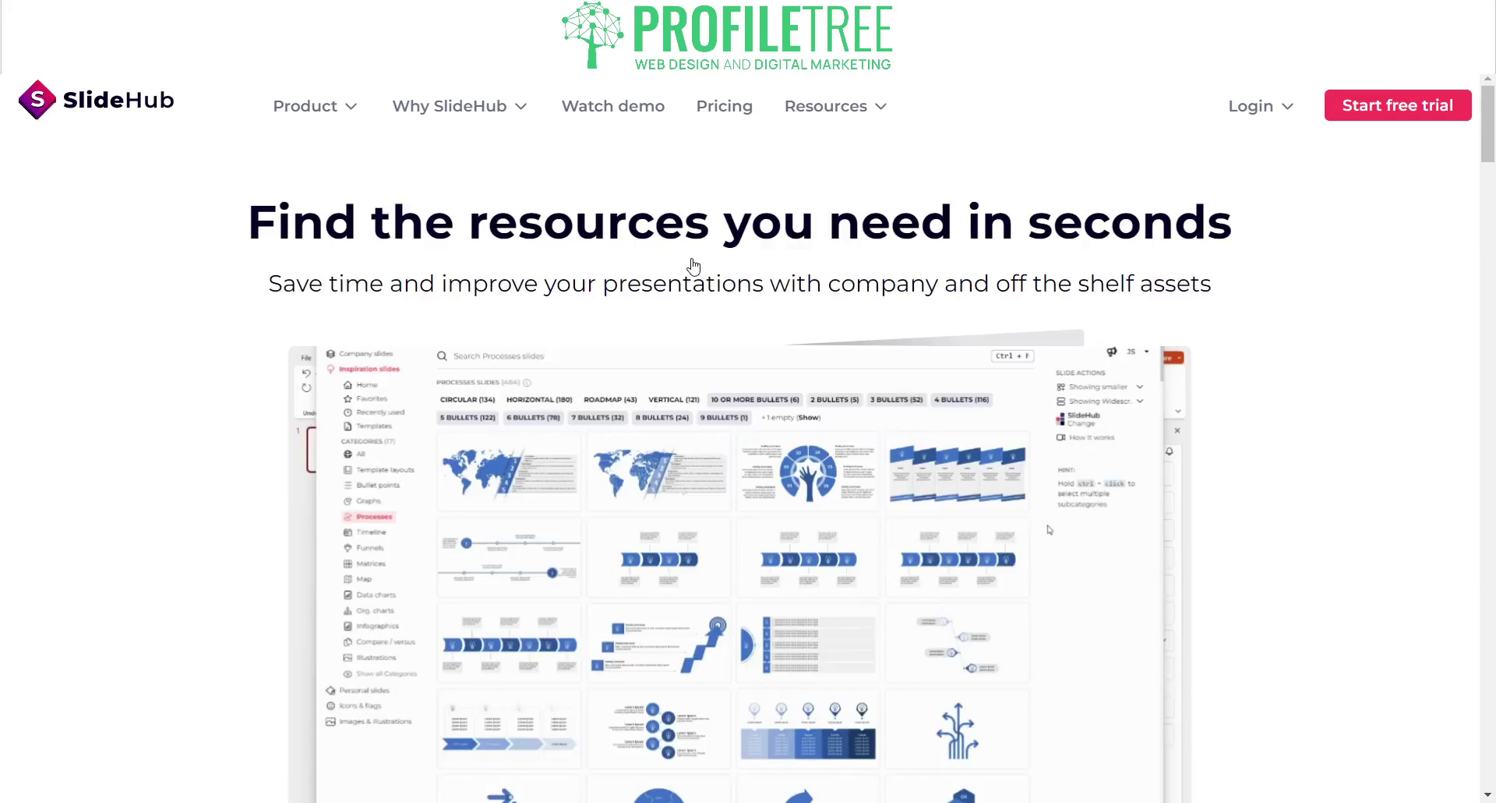
{"action": "scroll", "coordinate": [434, 692], "scroll_direction": "down", "scroll_amount": 10}
{"action": "scroll", "coordinate": [434, 692], "scroll_direction": "down", "scroll_amount": 8}
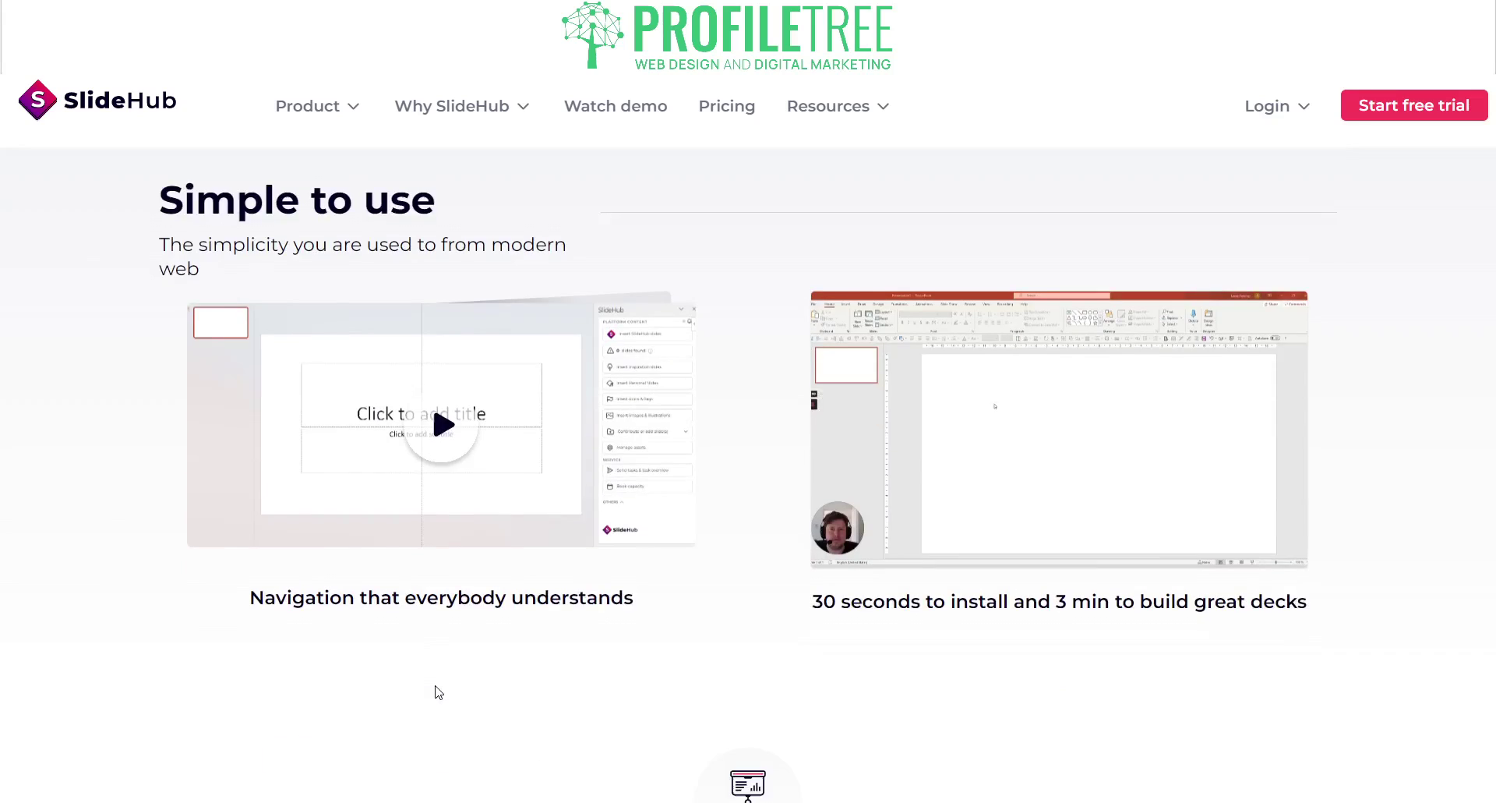
{"action": "scroll", "coordinate": [439, 692], "scroll_direction": "down", "scroll_amount": 2}
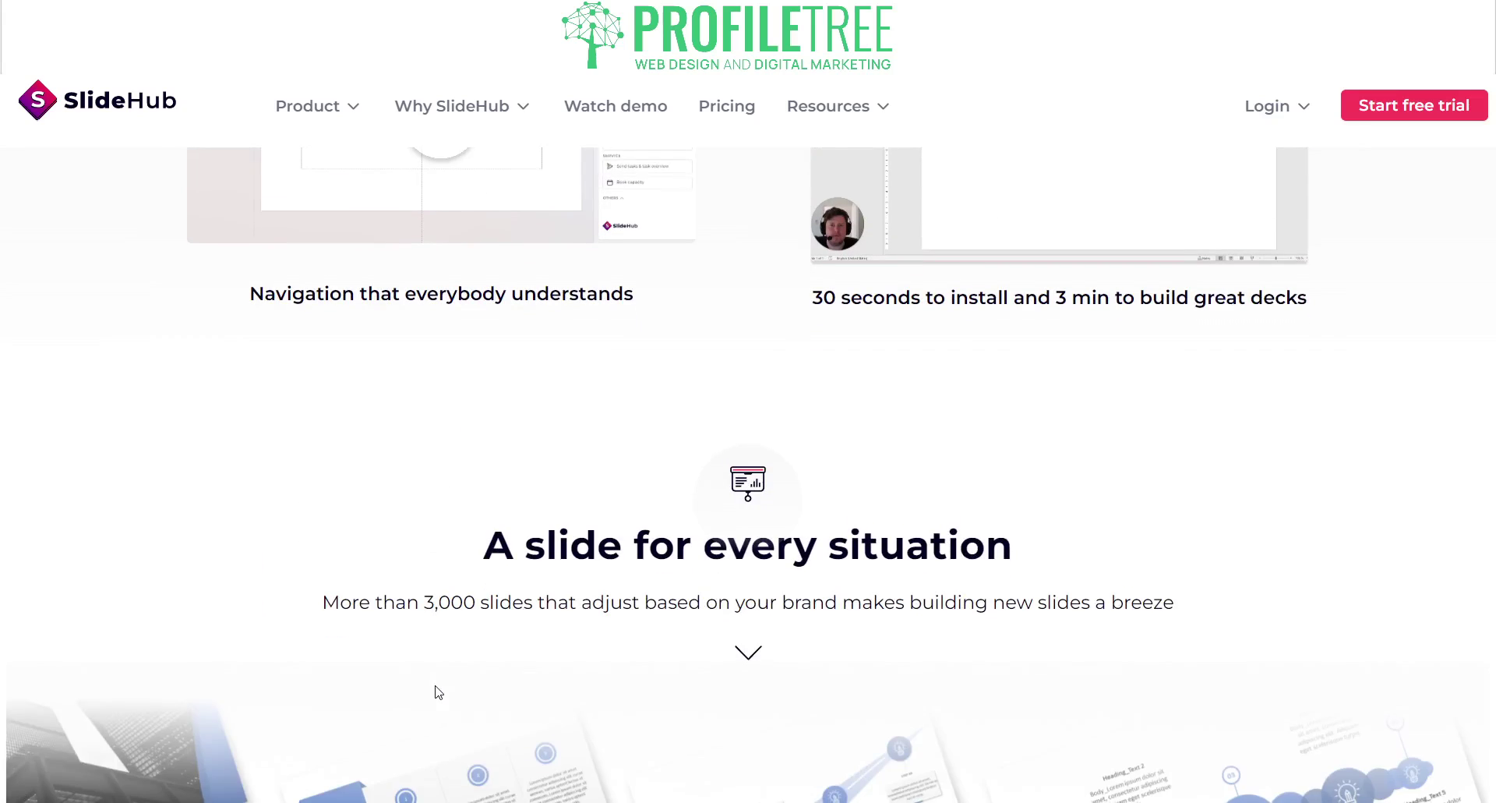
{"action": "scroll", "coordinate": [434, 692], "scroll_direction": "up", "scroll_amount": 5}
{"action": "scroll", "coordinate": [438, 692], "scroll_direction": "down", "scroll_amount": 15}
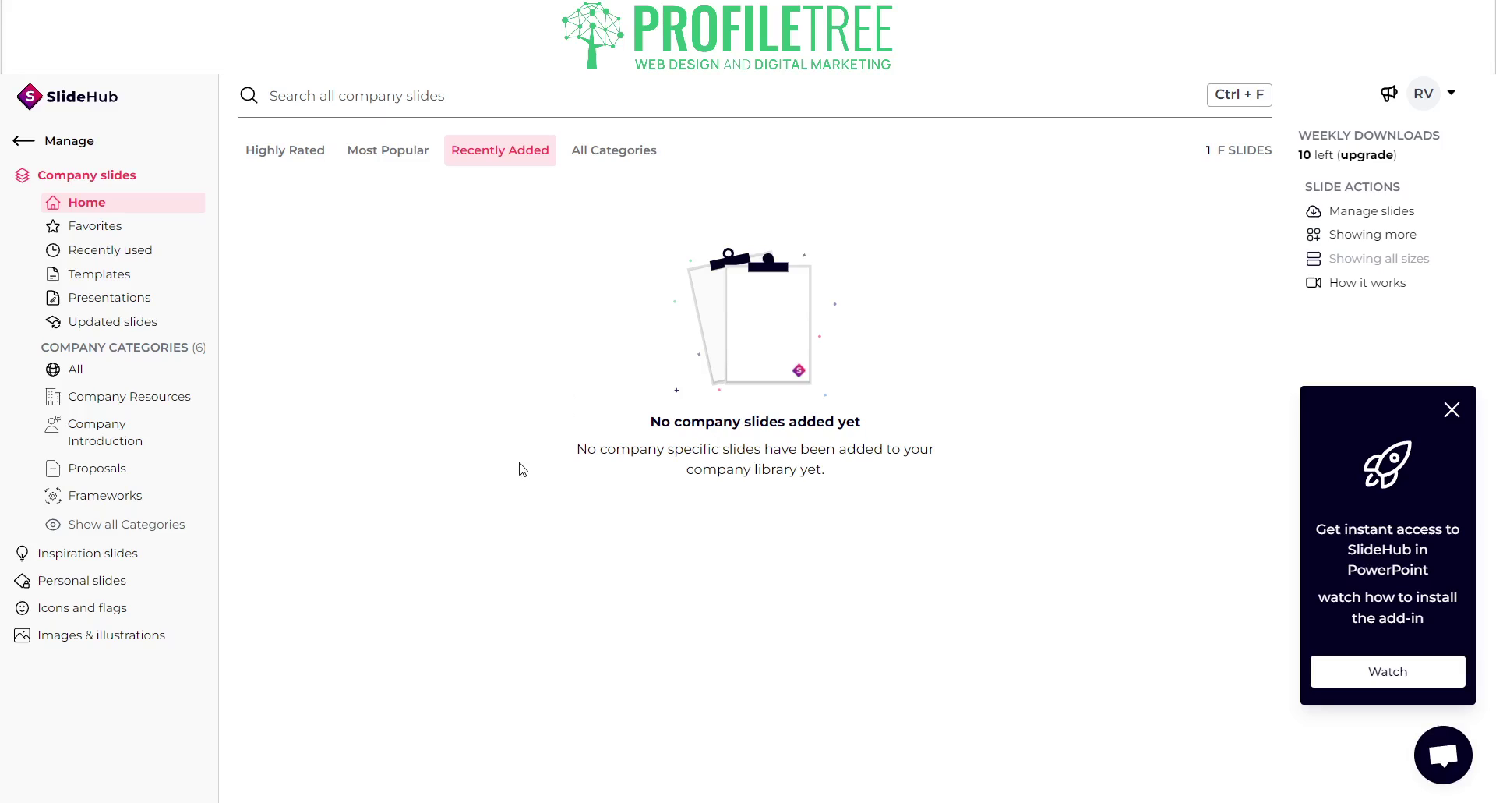
View the company slides by Highly Rated, Most Popular and Recently Added, and show all categories
{"action": "left_click", "coordinate": [297, 156]}
{"action": "left_click", "coordinate": [388, 156]}
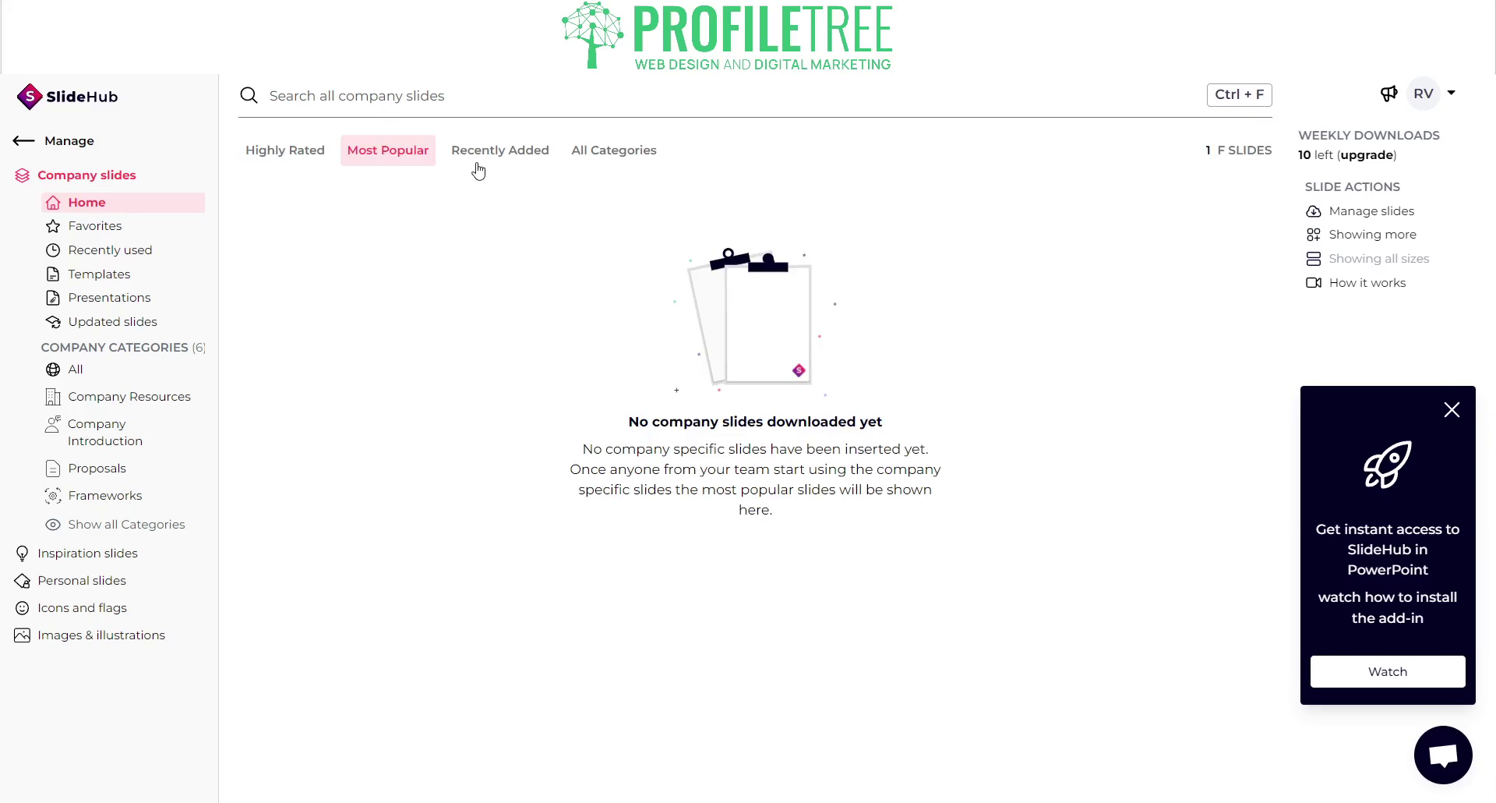
{"action": "left_click", "coordinate": [477, 160]}
{"action": "left_click", "coordinate": [575, 149]}
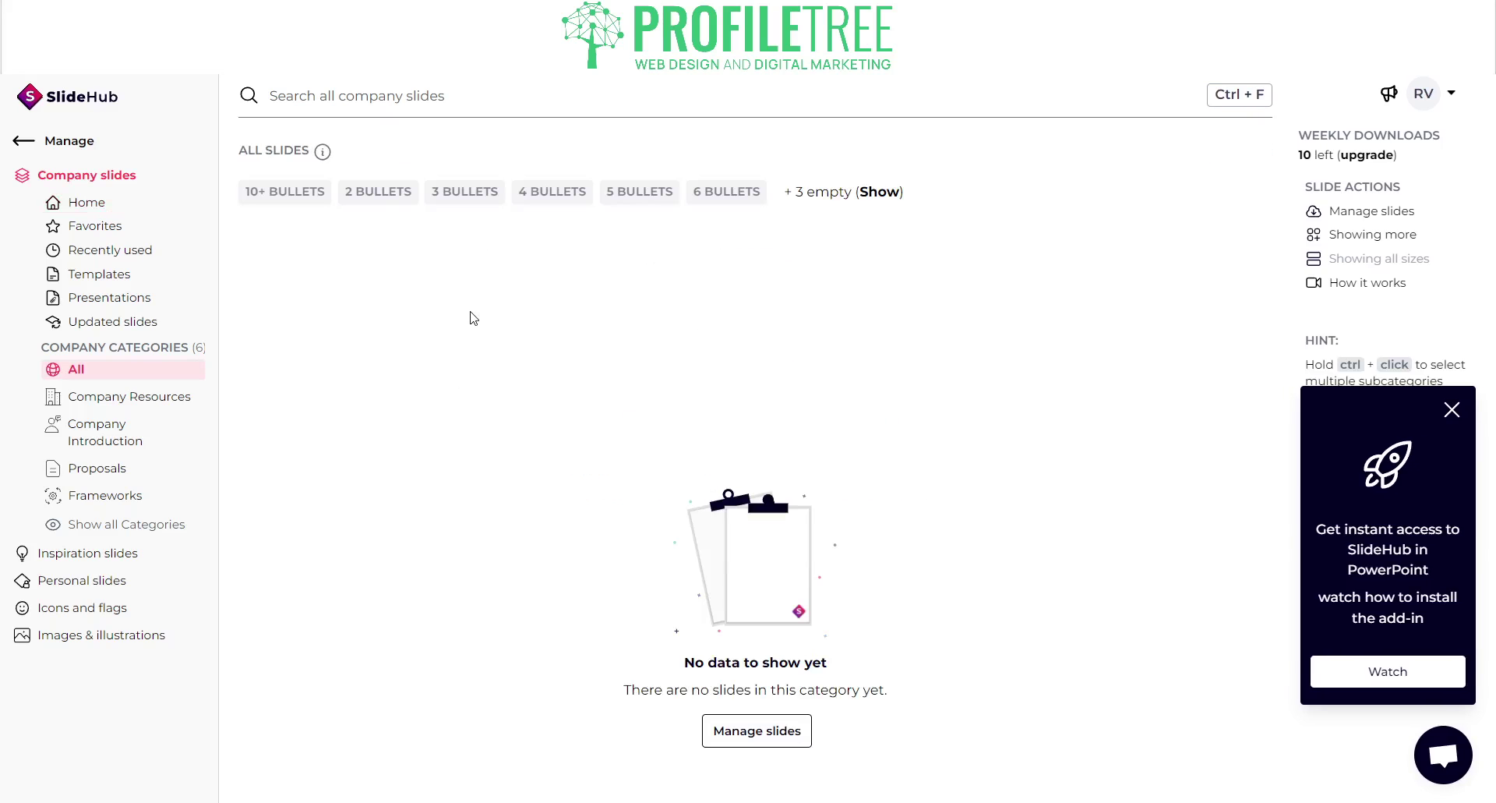
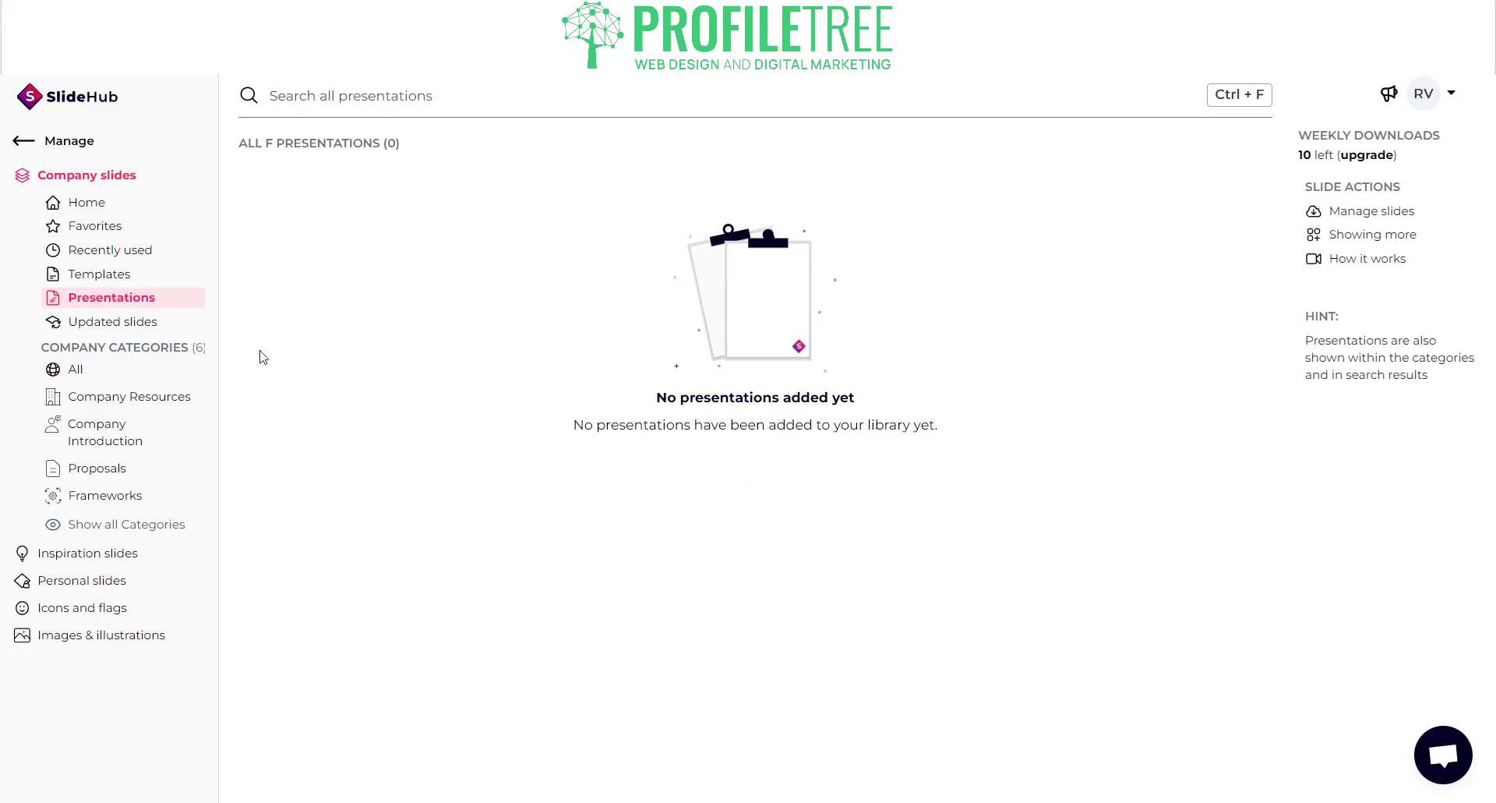
Check the company library's updated slides and templates, and return to its Home view
{"action": "left_click", "coordinate": [109, 326]}
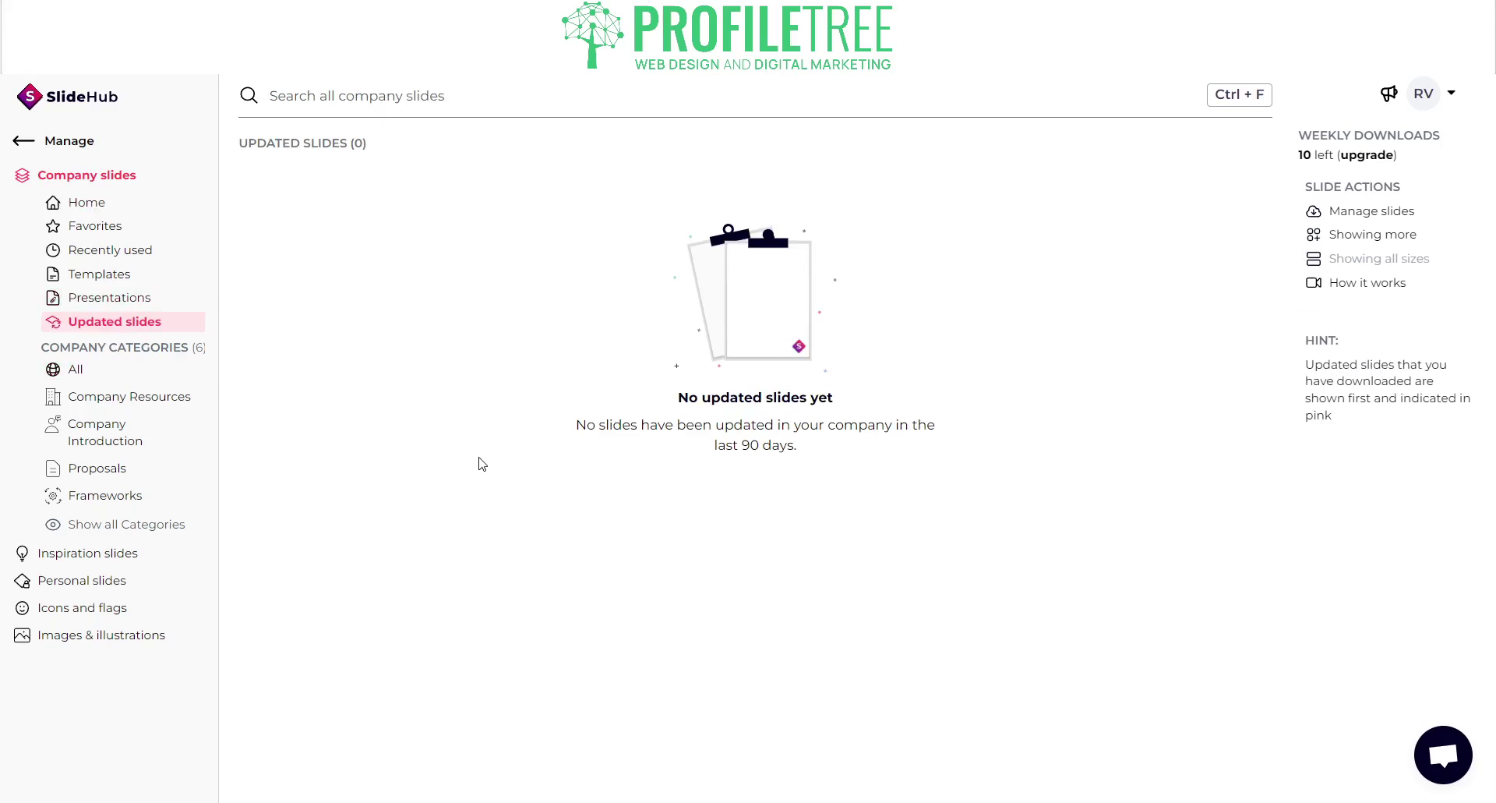
{"action": "left_click", "coordinate": [99, 274]}
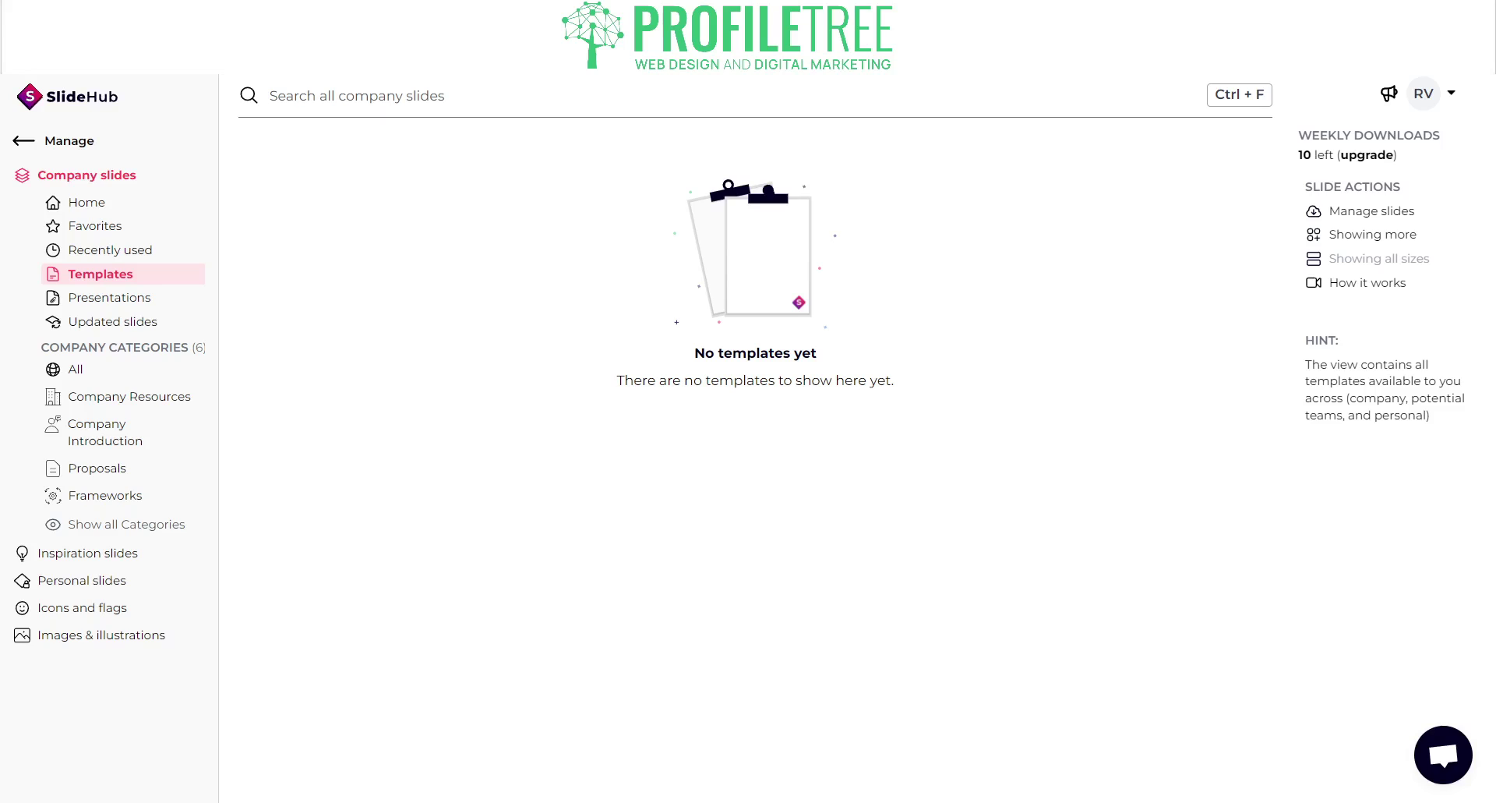
{"action": "left_click", "coordinate": [97, 202]}
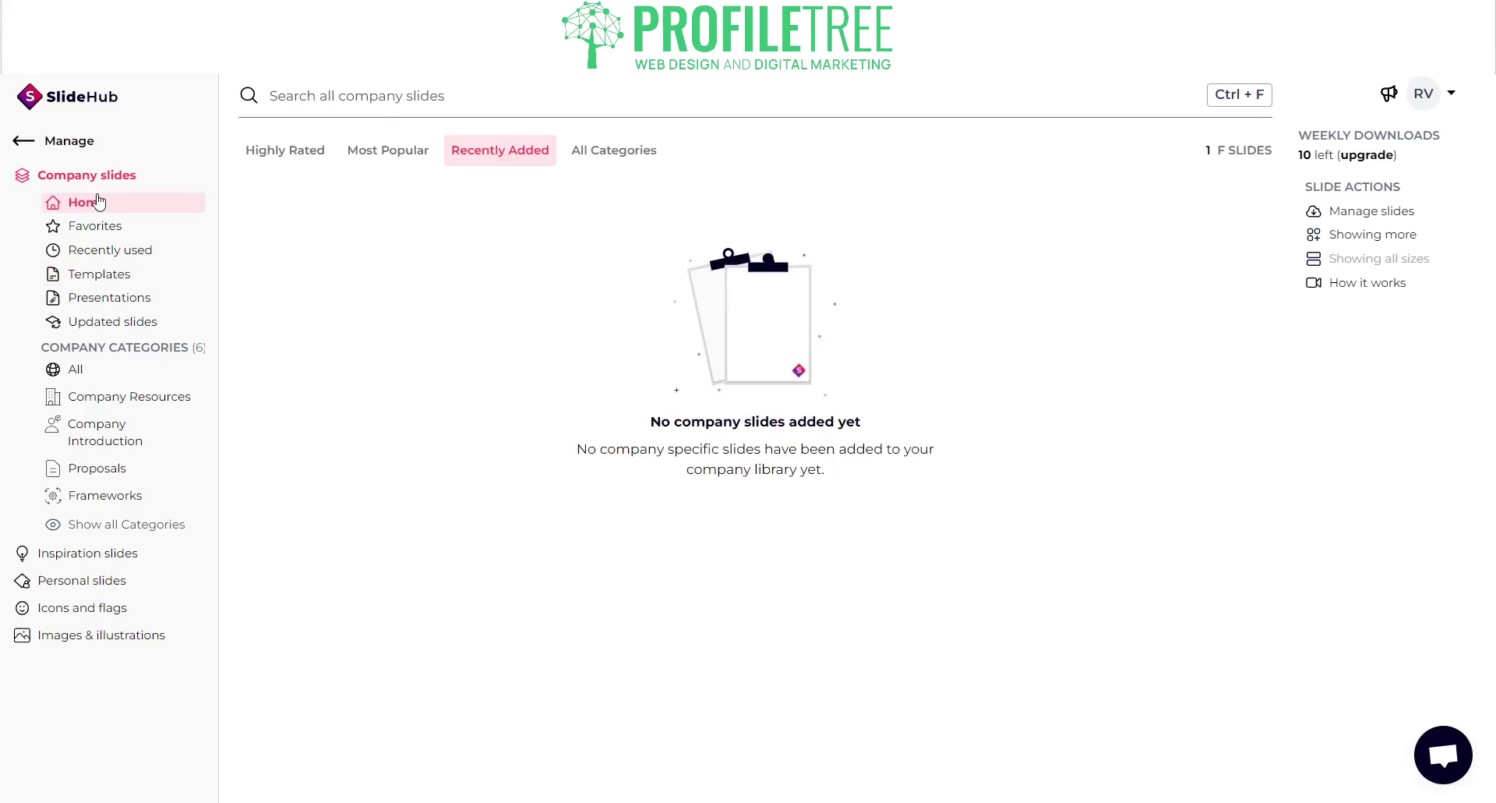
Open the Manage Assets overview for company slides
{"action": "left_click", "coordinate": [58, 140]}
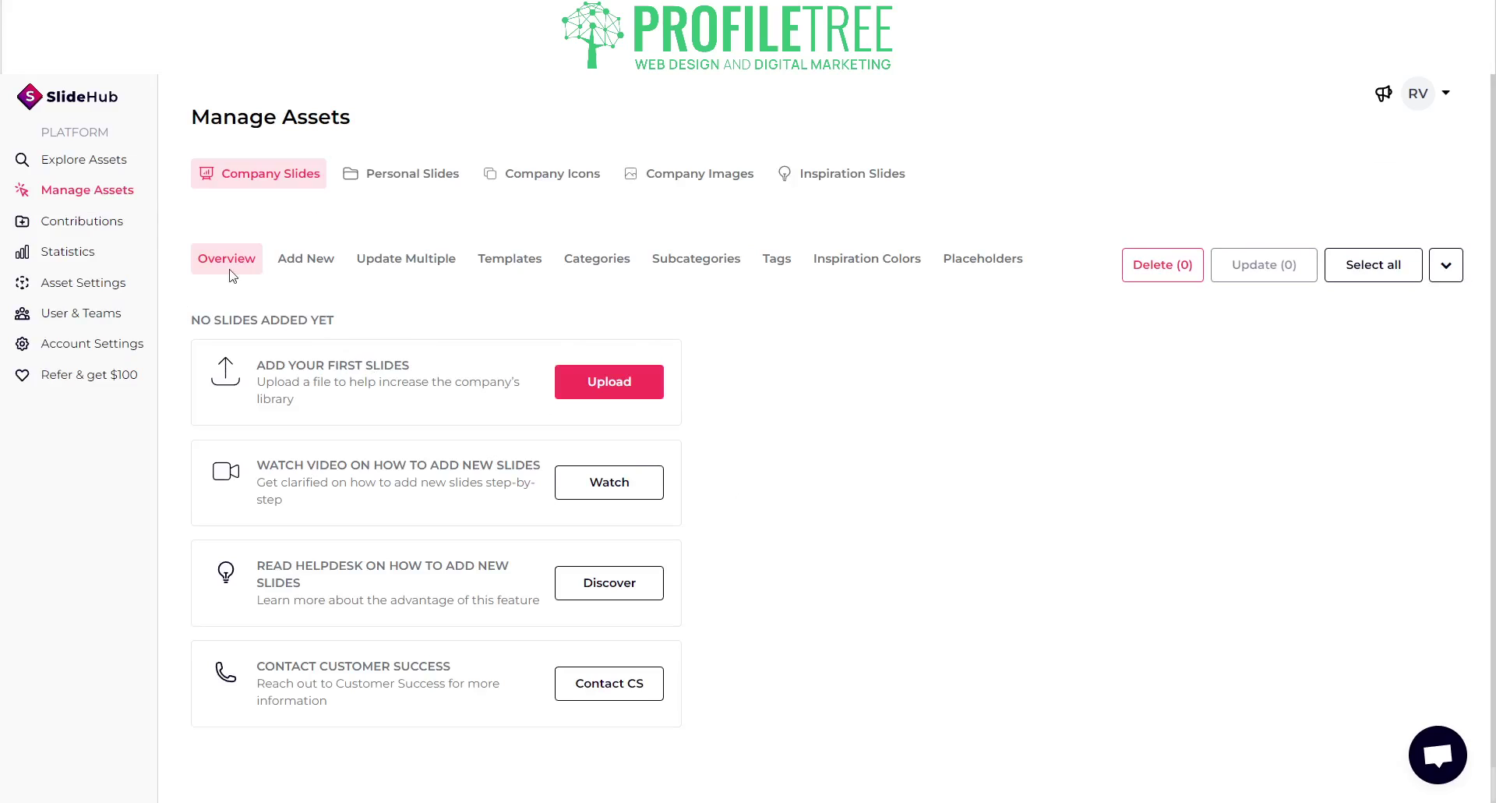
View the platform's Contributions, Statistics, Asset Settings and Users & Teams pages
{"action": "left_click", "coordinate": [74, 226]}
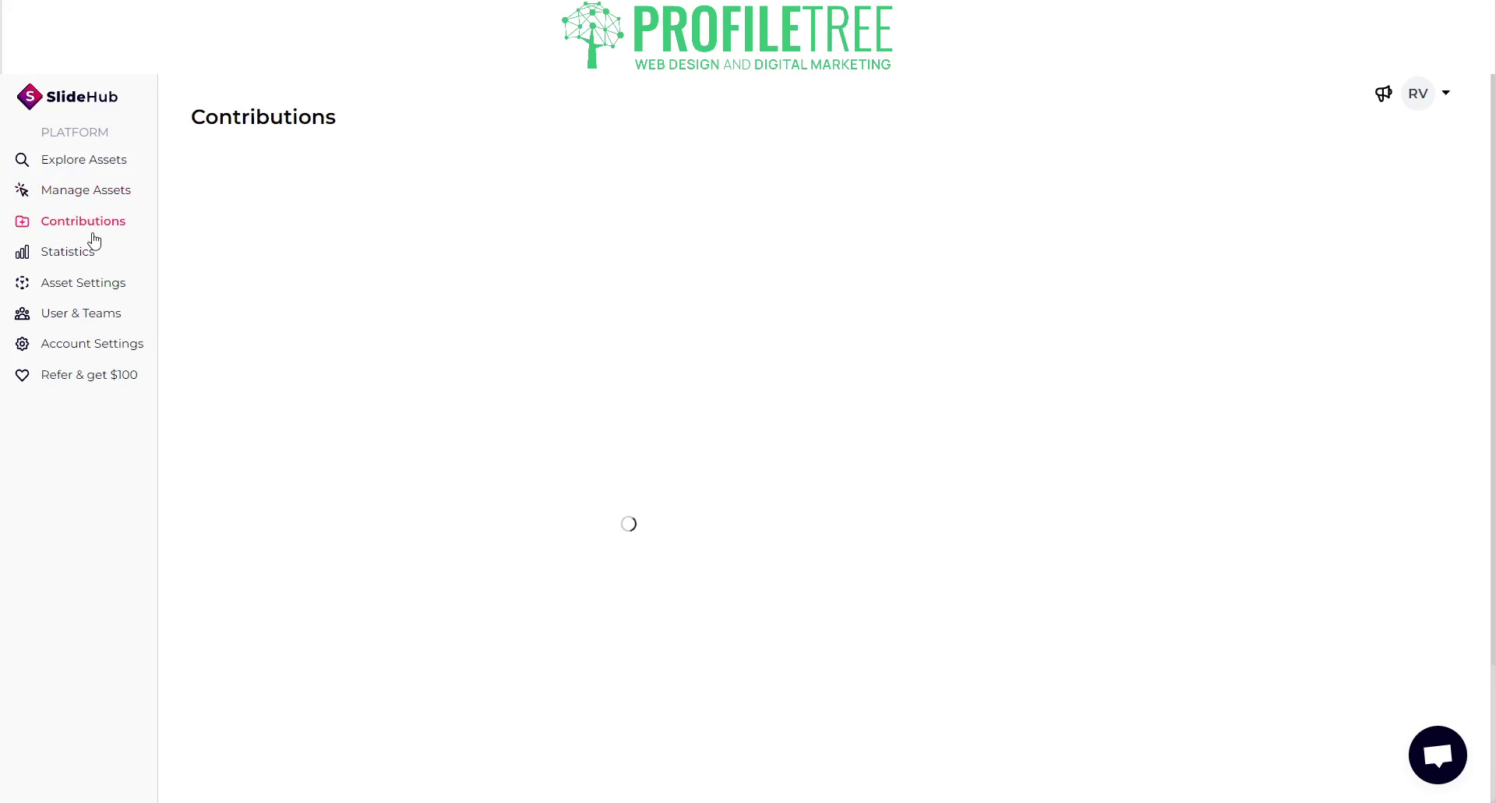
{"action": "left_click", "coordinate": [88, 261]}
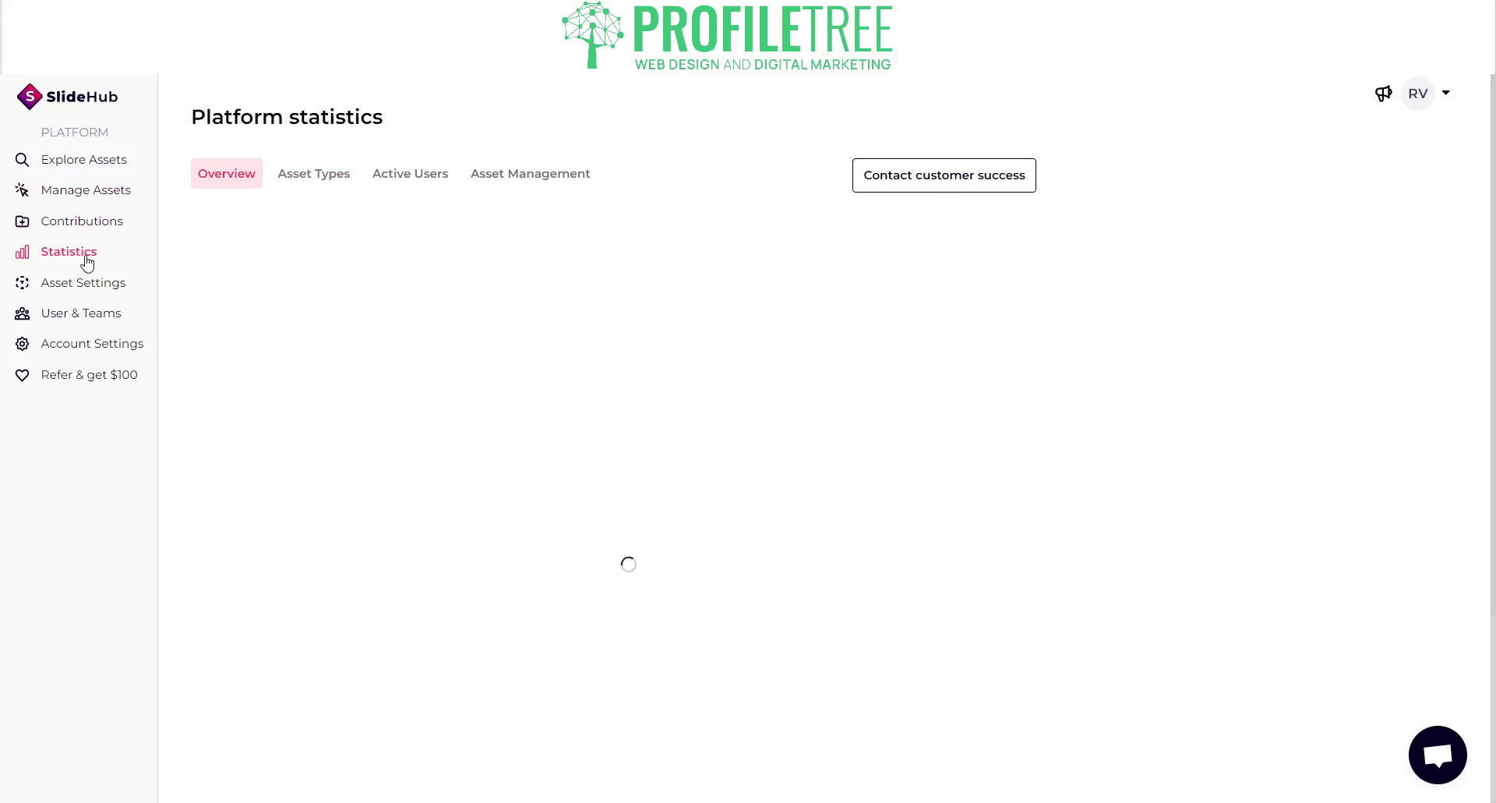
{"action": "left_click", "coordinate": [84, 297]}
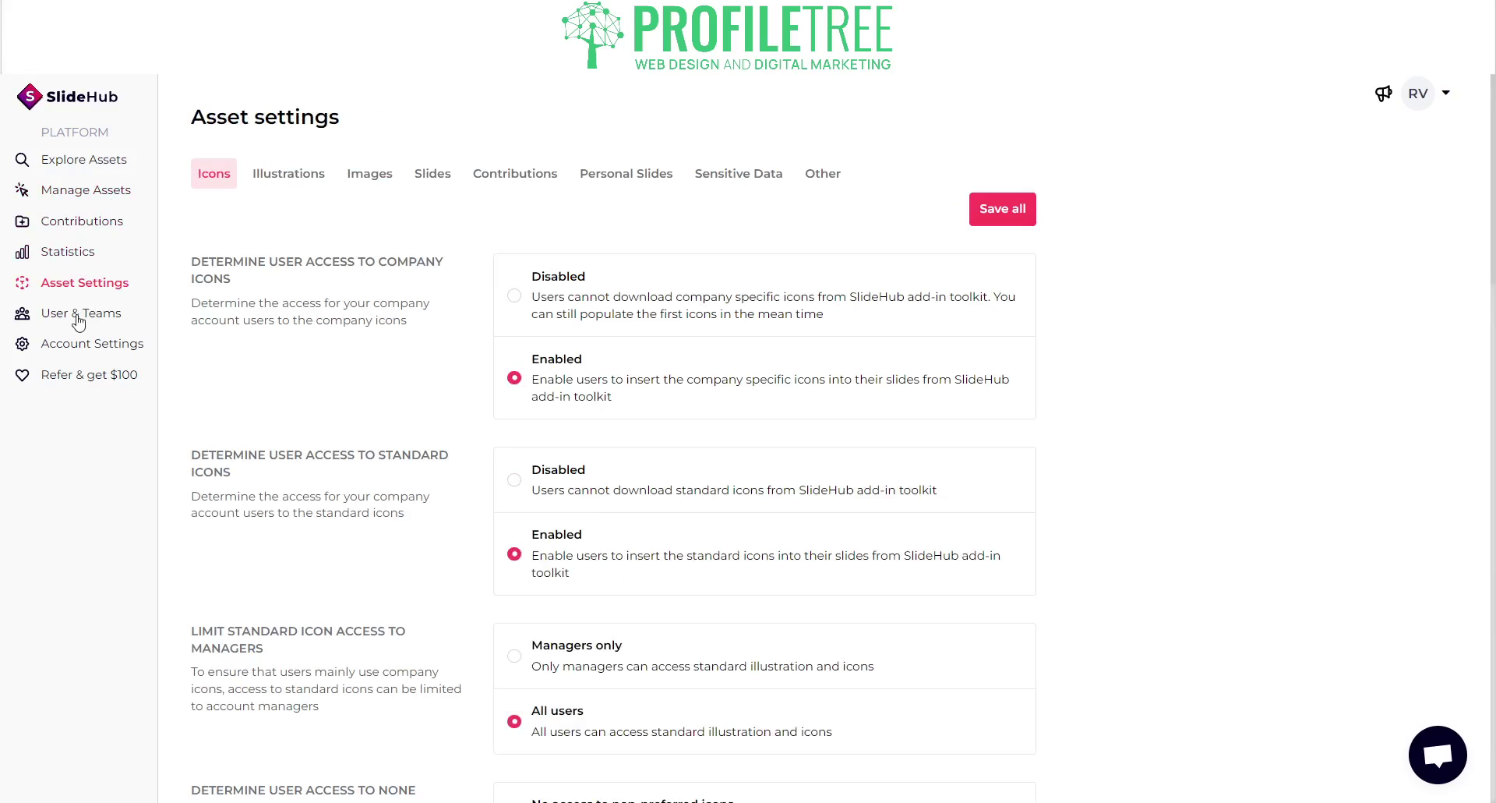
{"action": "left_click", "coordinate": [77, 315]}
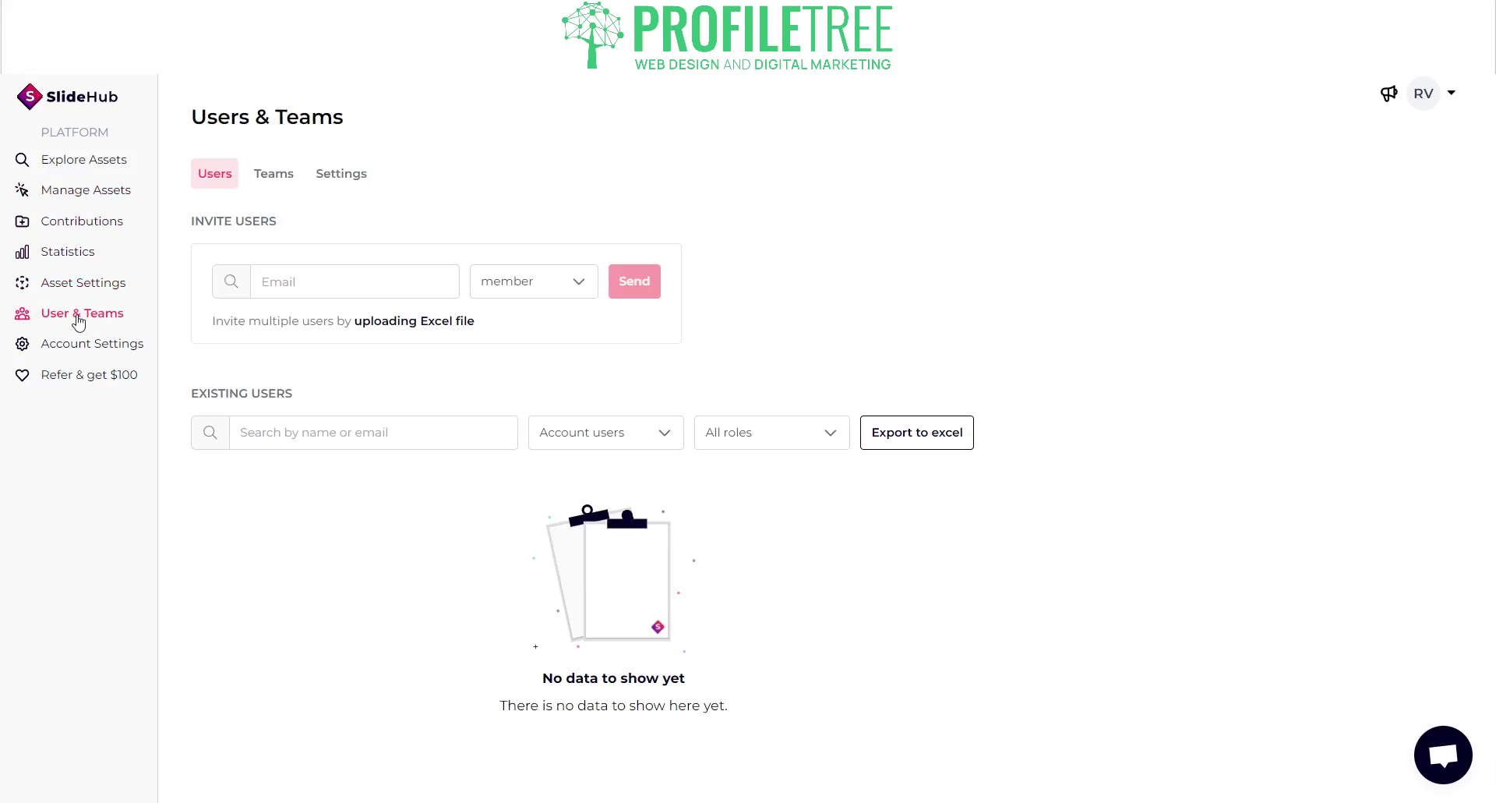
Set the role for the new user invitation to Gatekeeper
{"action": "left_click", "coordinate": [374, 286]}
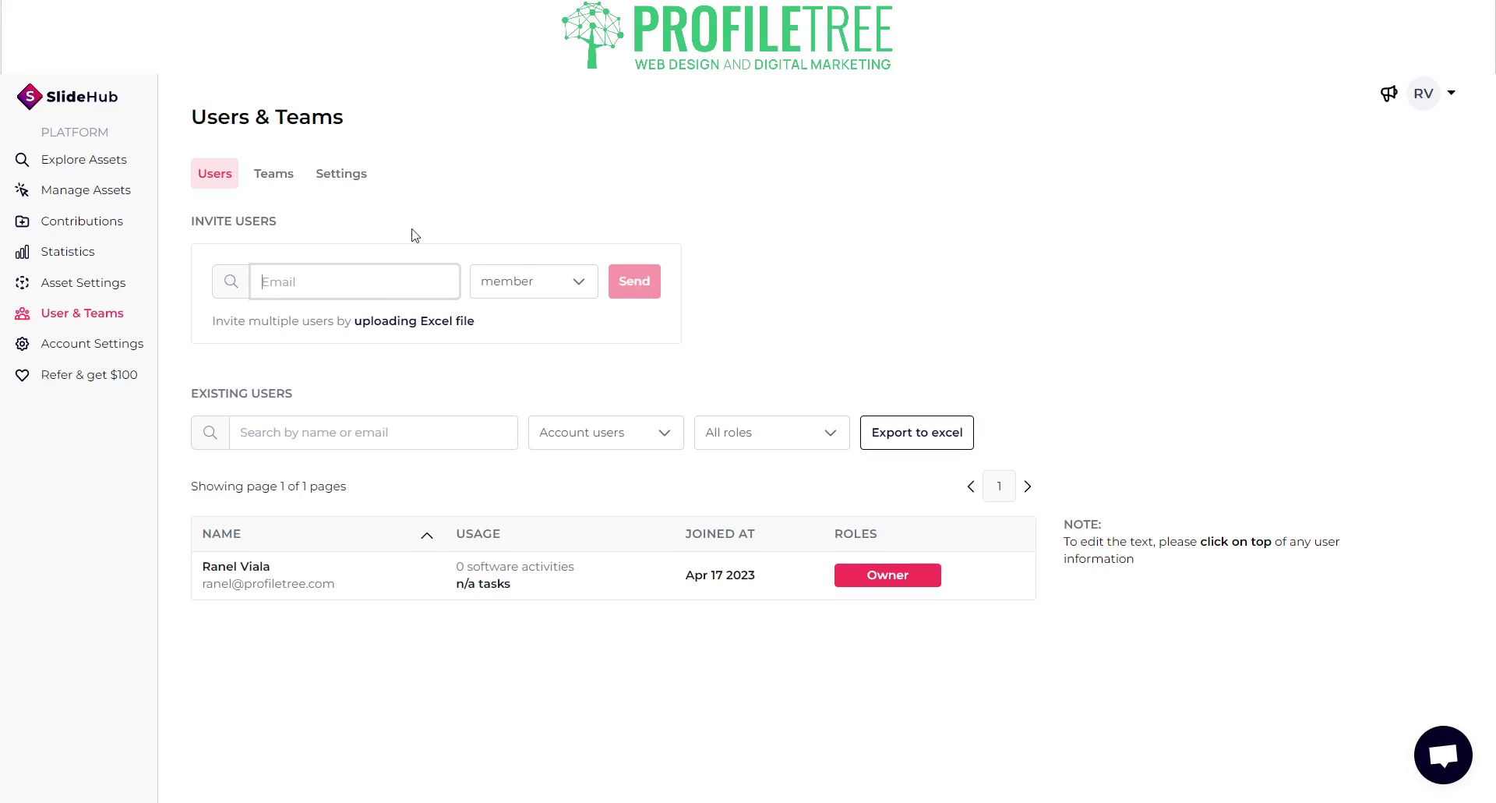
{"action": "left_click", "coordinate": [550, 282]}
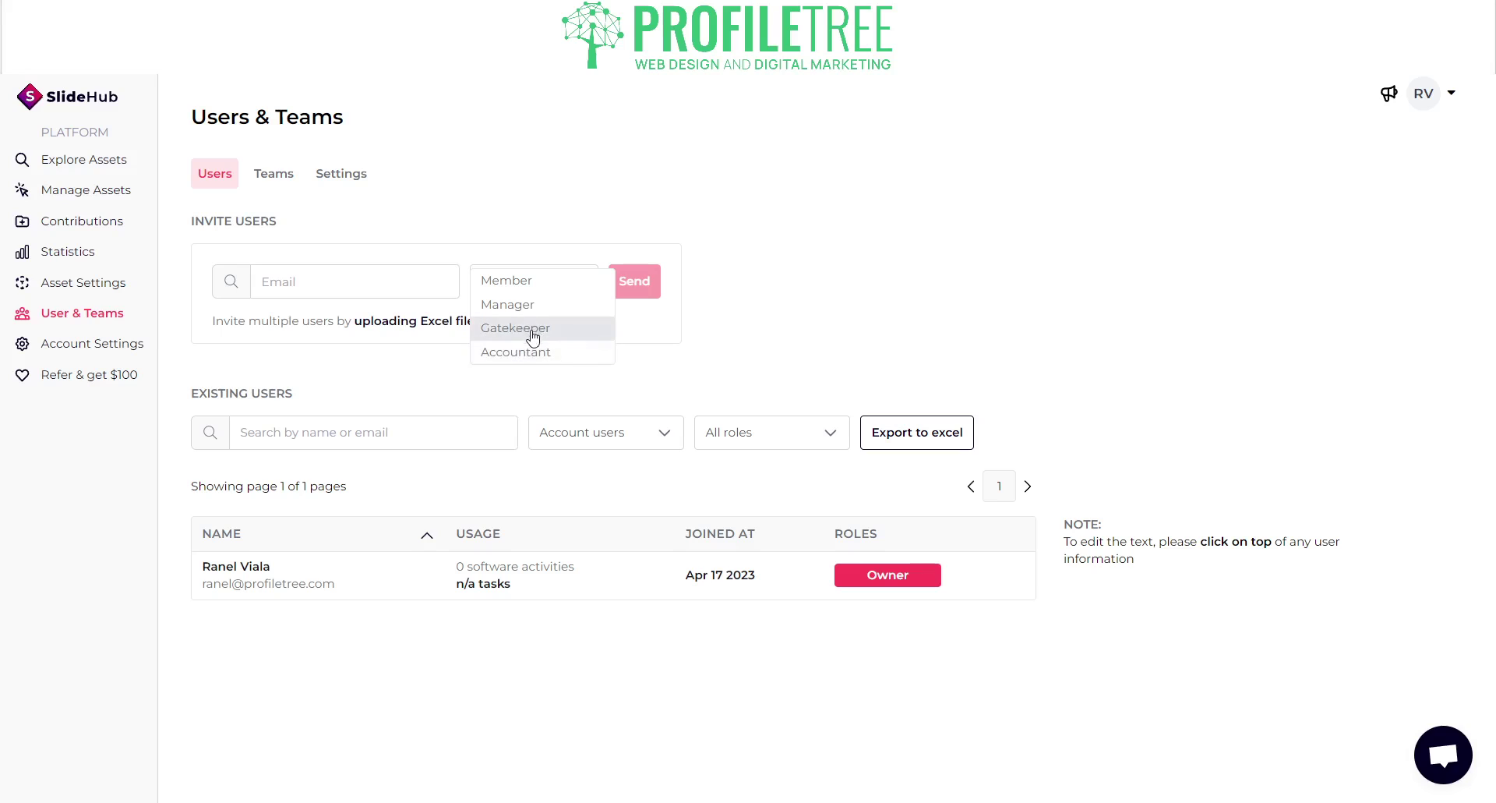
{"action": "left_click", "coordinate": [530, 340]}
{"action": "left_click", "coordinate": [551, 294]}
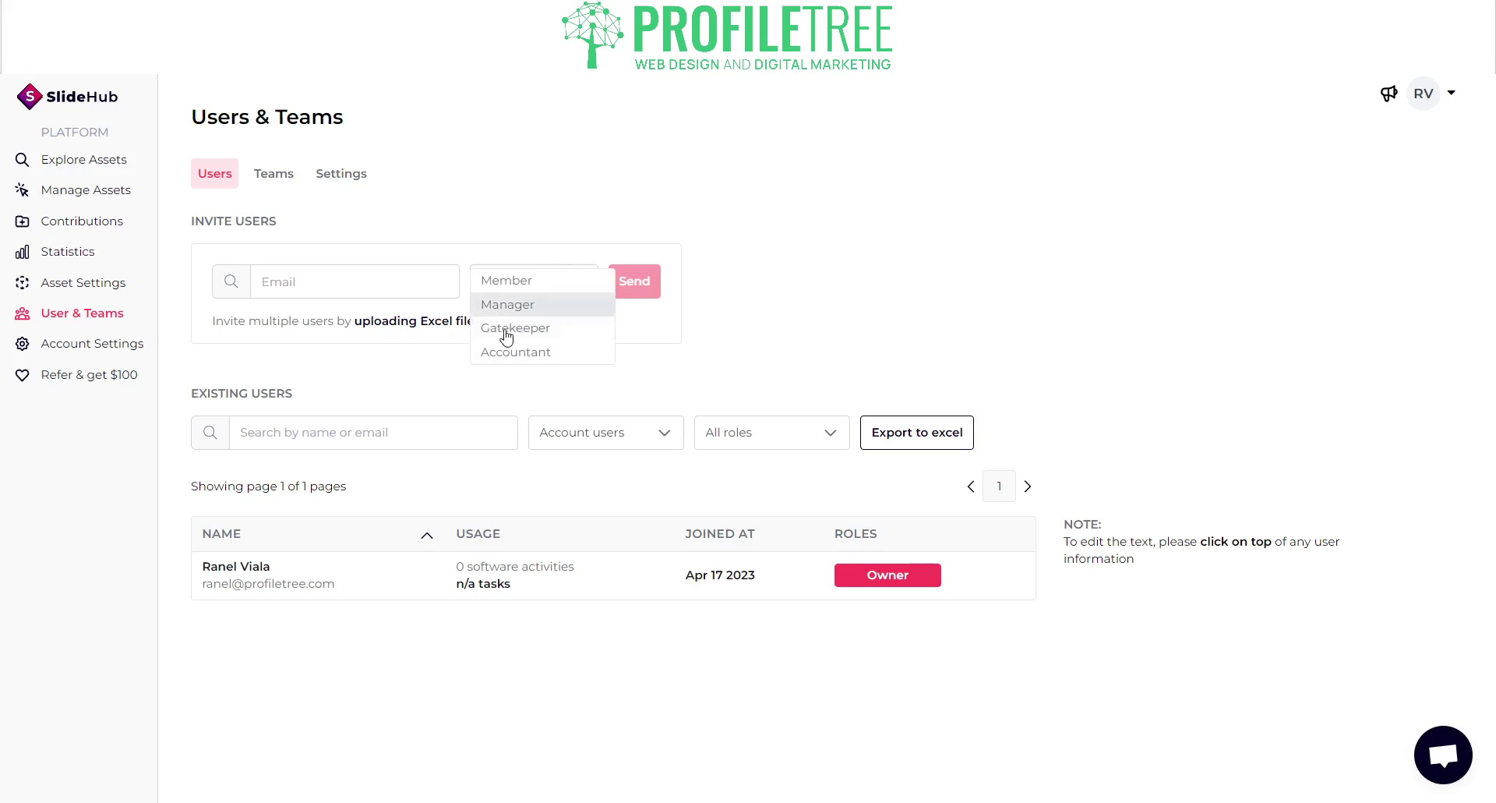
{"action": "left_click", "coordinate": [604, 298]}
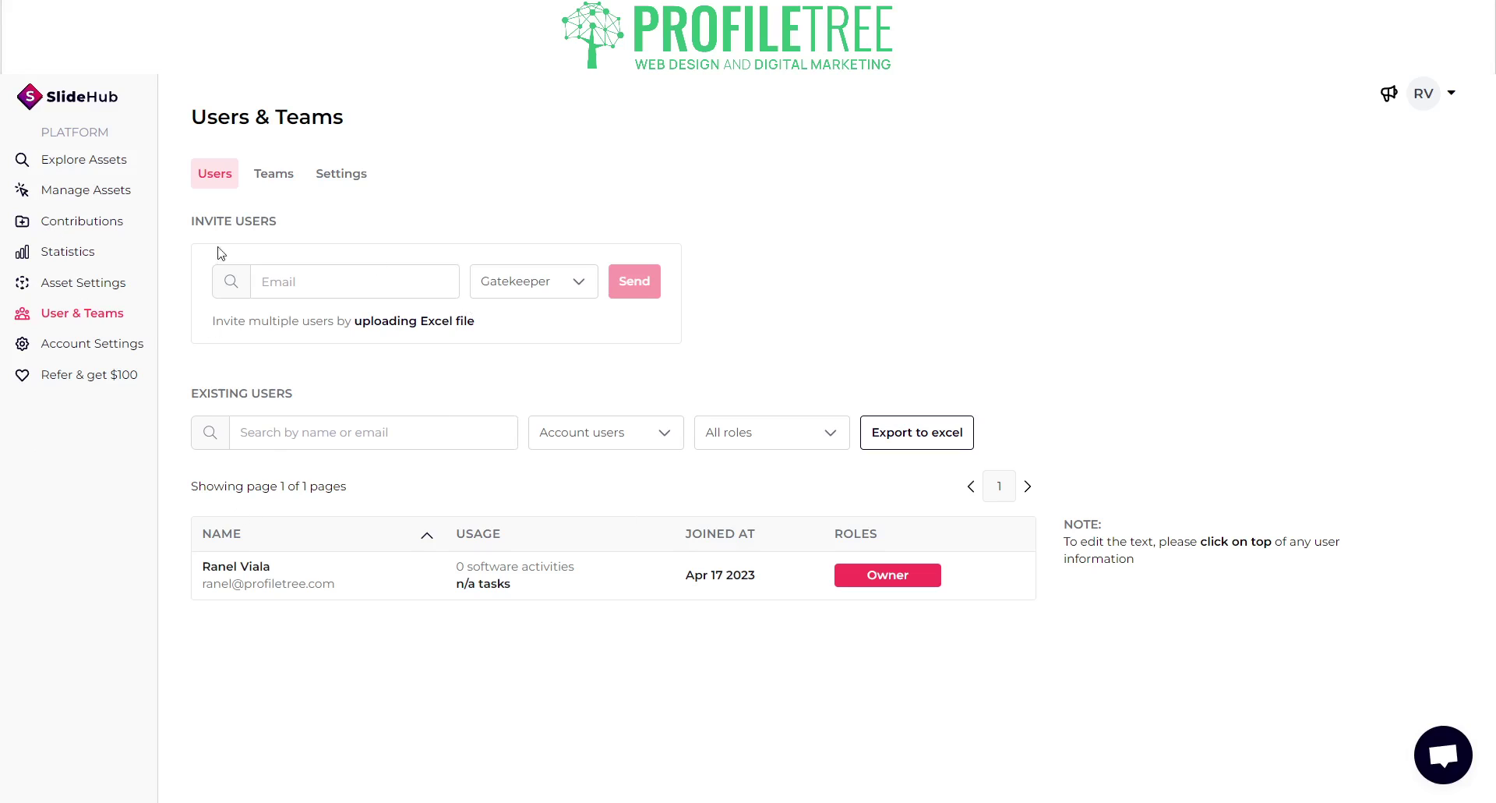
Check the Top Contributors and My Contributions views of the Contributions page
{"action": "left_click", "coordinate": [91, 221]}
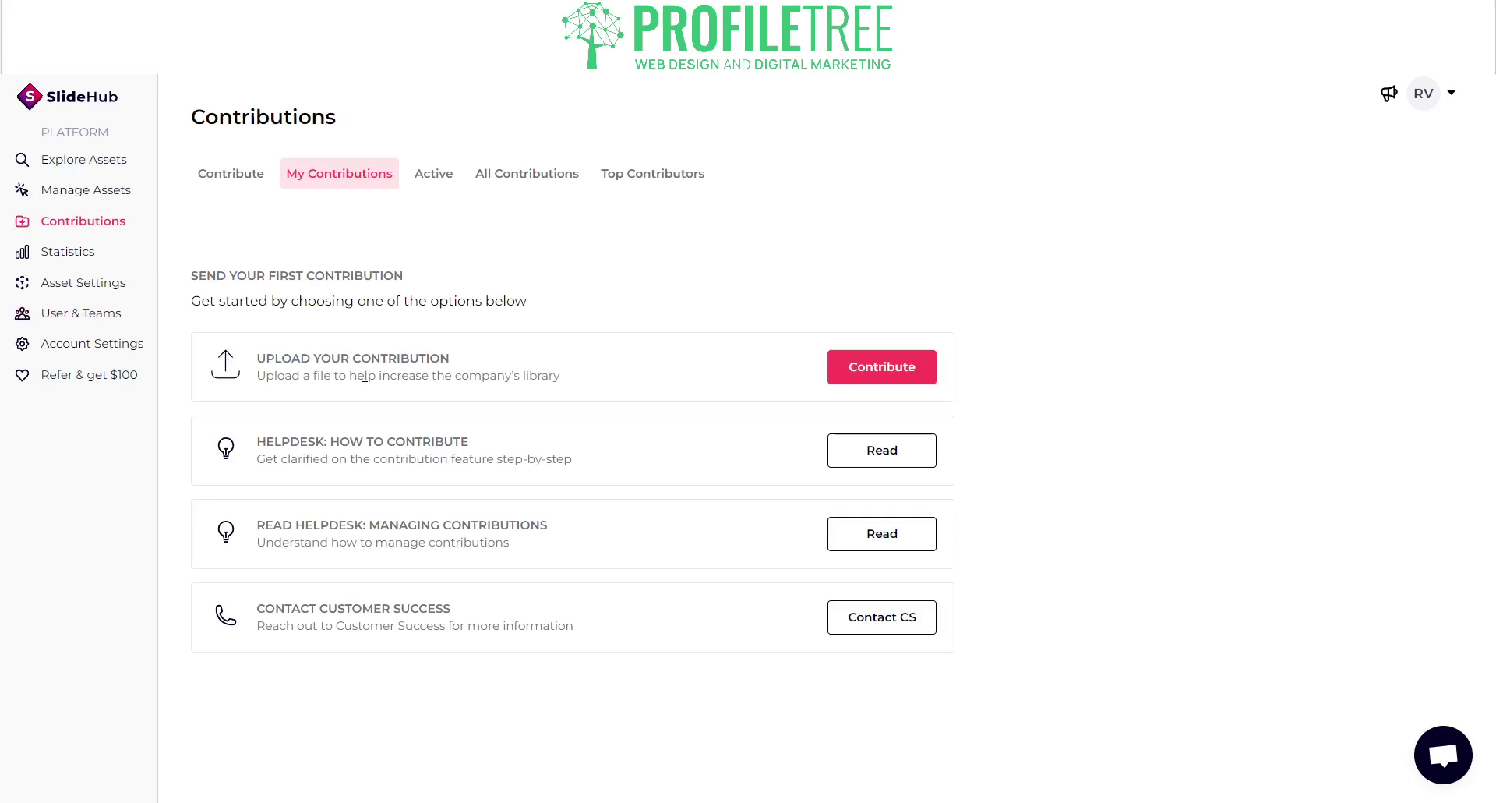
{"action": "left_click", "coordinate": [632, 172]}
{"action": "left_click", "coordinate": [367, 183]}
Check the company library's presentations in Explore Assets and return to Manage Assets
{"action": "left_click", "coordinate": [93, 190]}
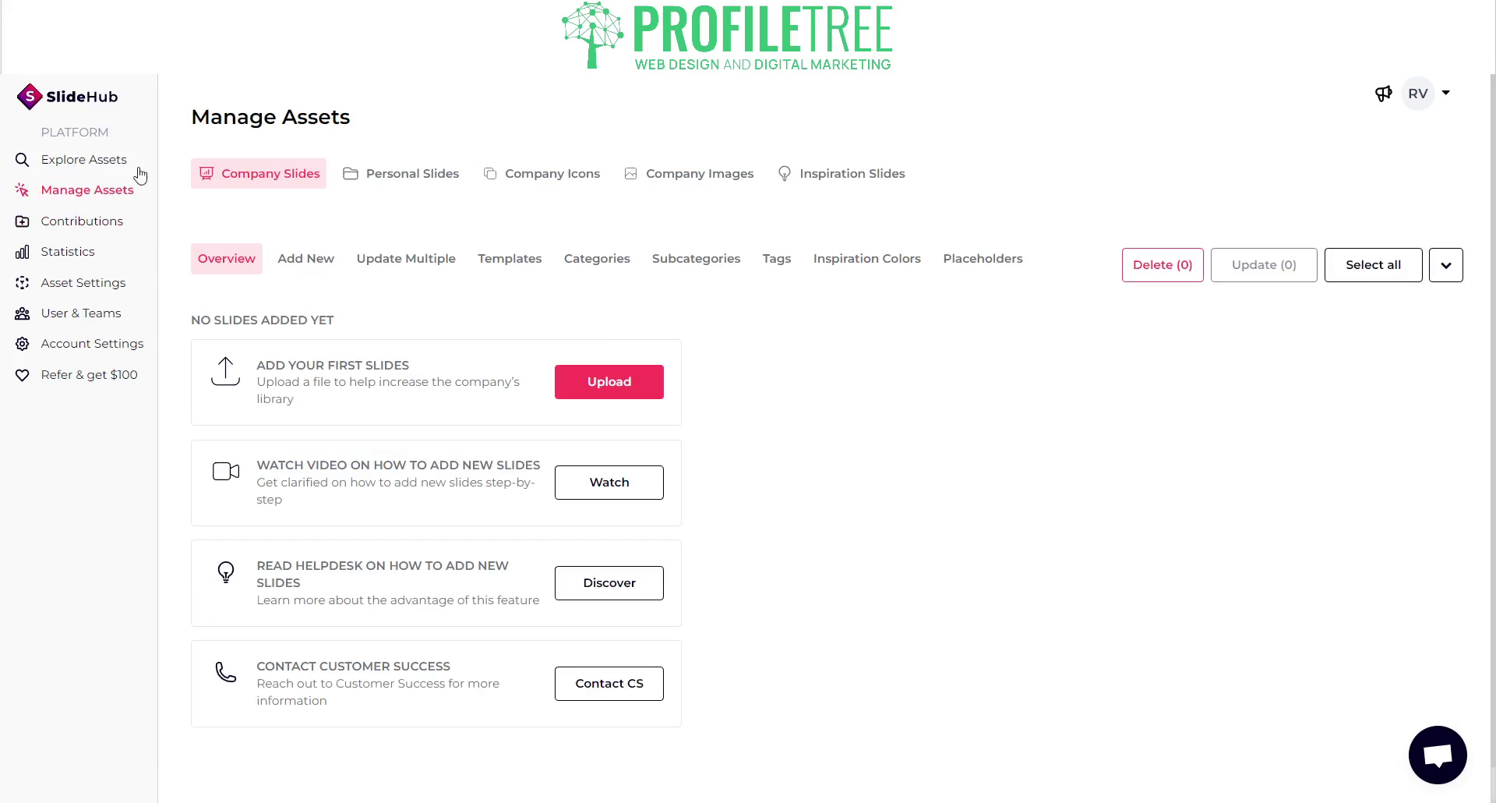
{"action": "left_click", "coordinate": [93, 159]}
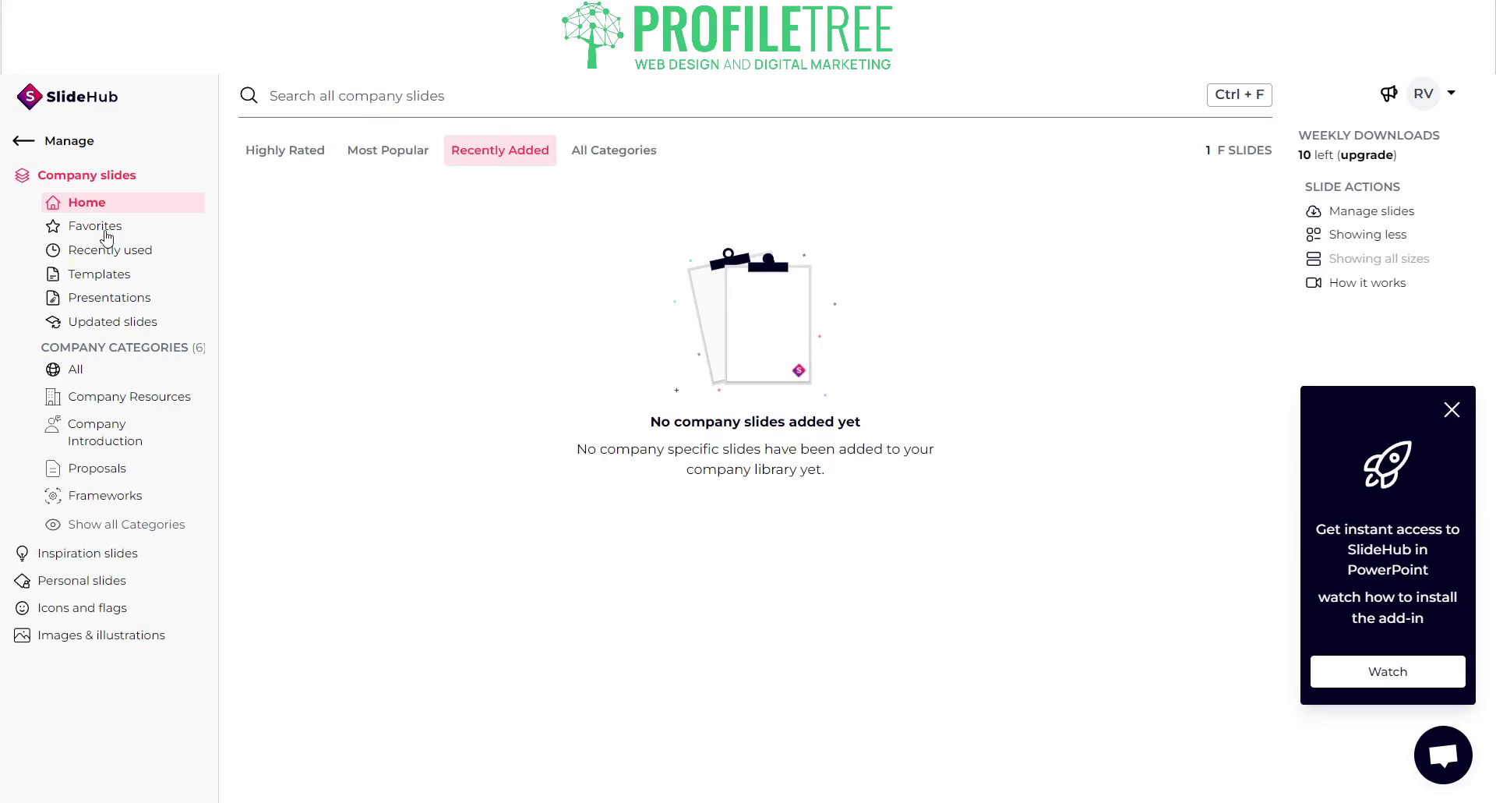
{"action": "left_click", "coordinate": [105, 298]}
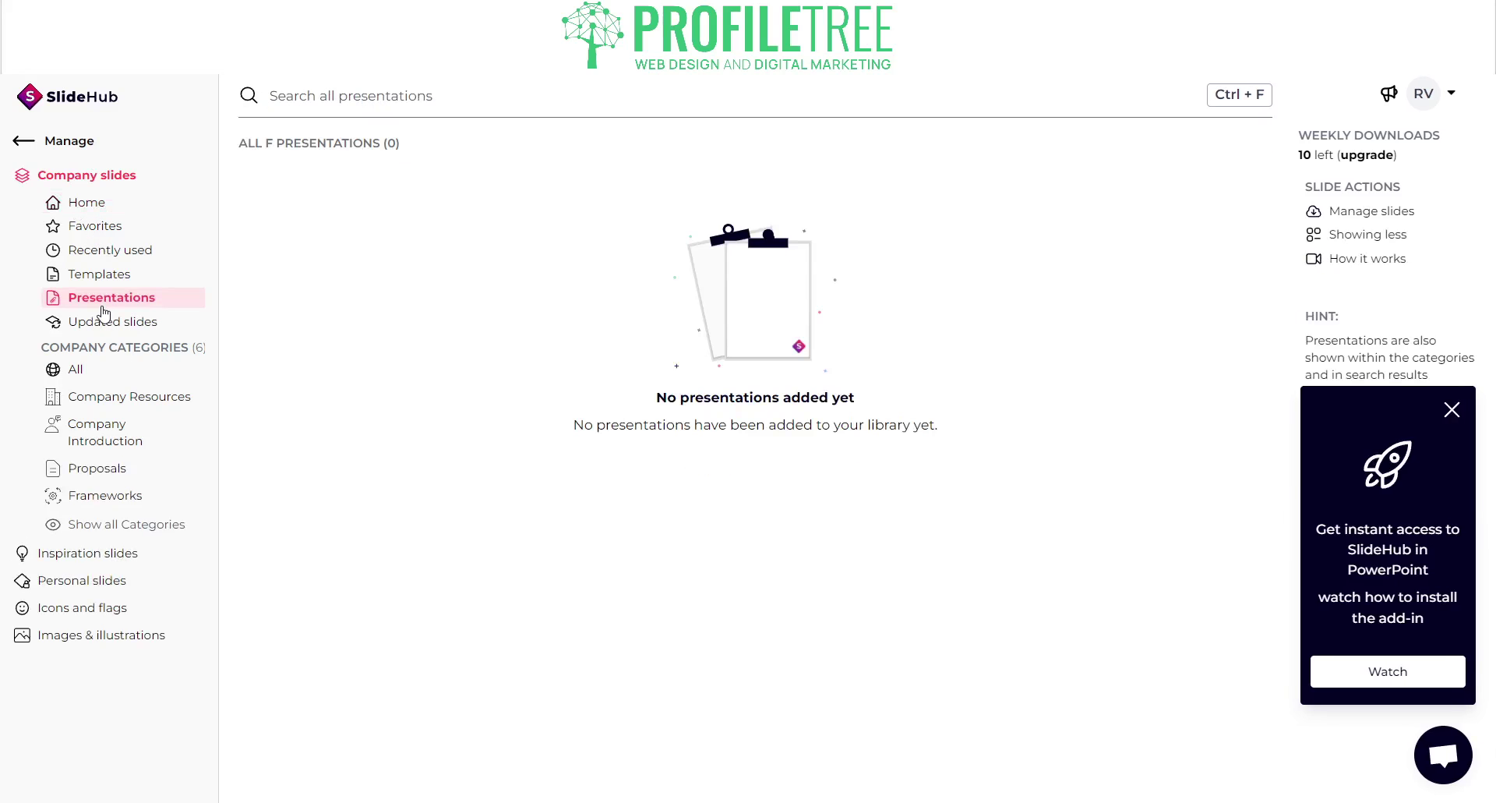
{"action": "left_click", "coordinate": [28, 140]}
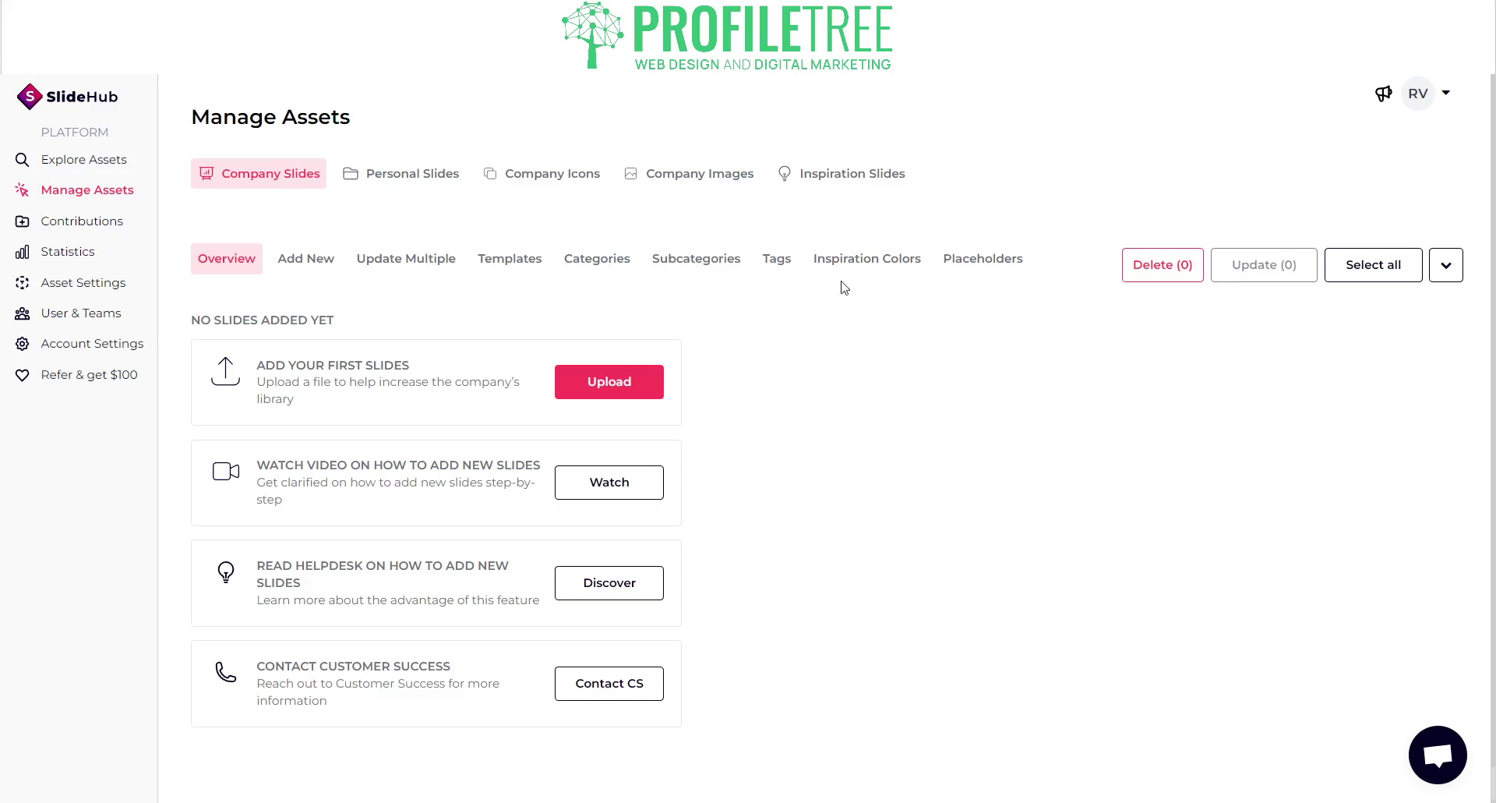
Upload TEST.pptx under Company Slides with the setting to add it as a presentation
{"action": "left_click", "coordinate": [583, 381]}
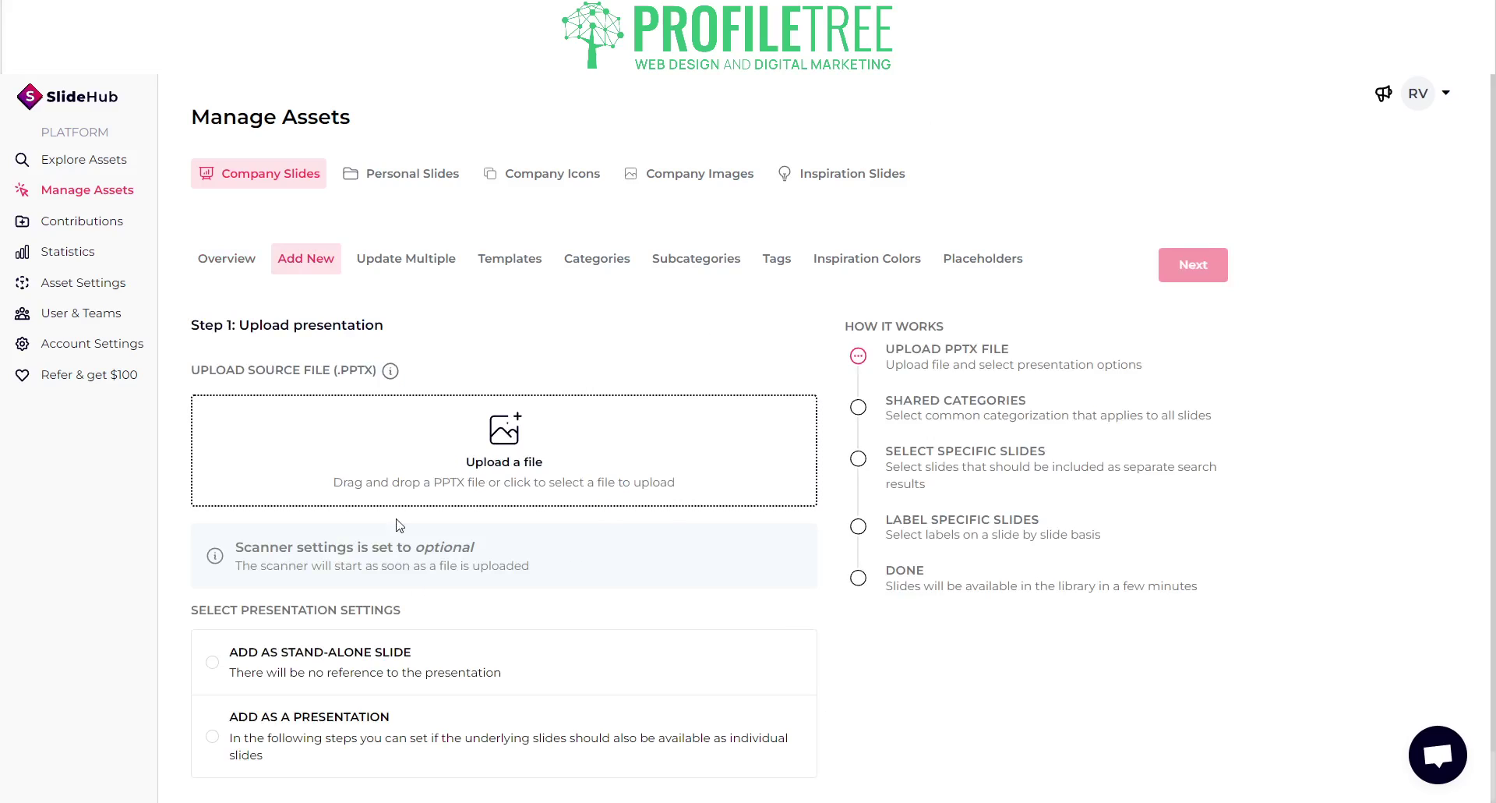
{"action": "left_click", "coordinate": [666, 668]}
{"action": "scroll", "coordinate": [382, 592], "scroll_direction": "down", "scroll_amount": 1}
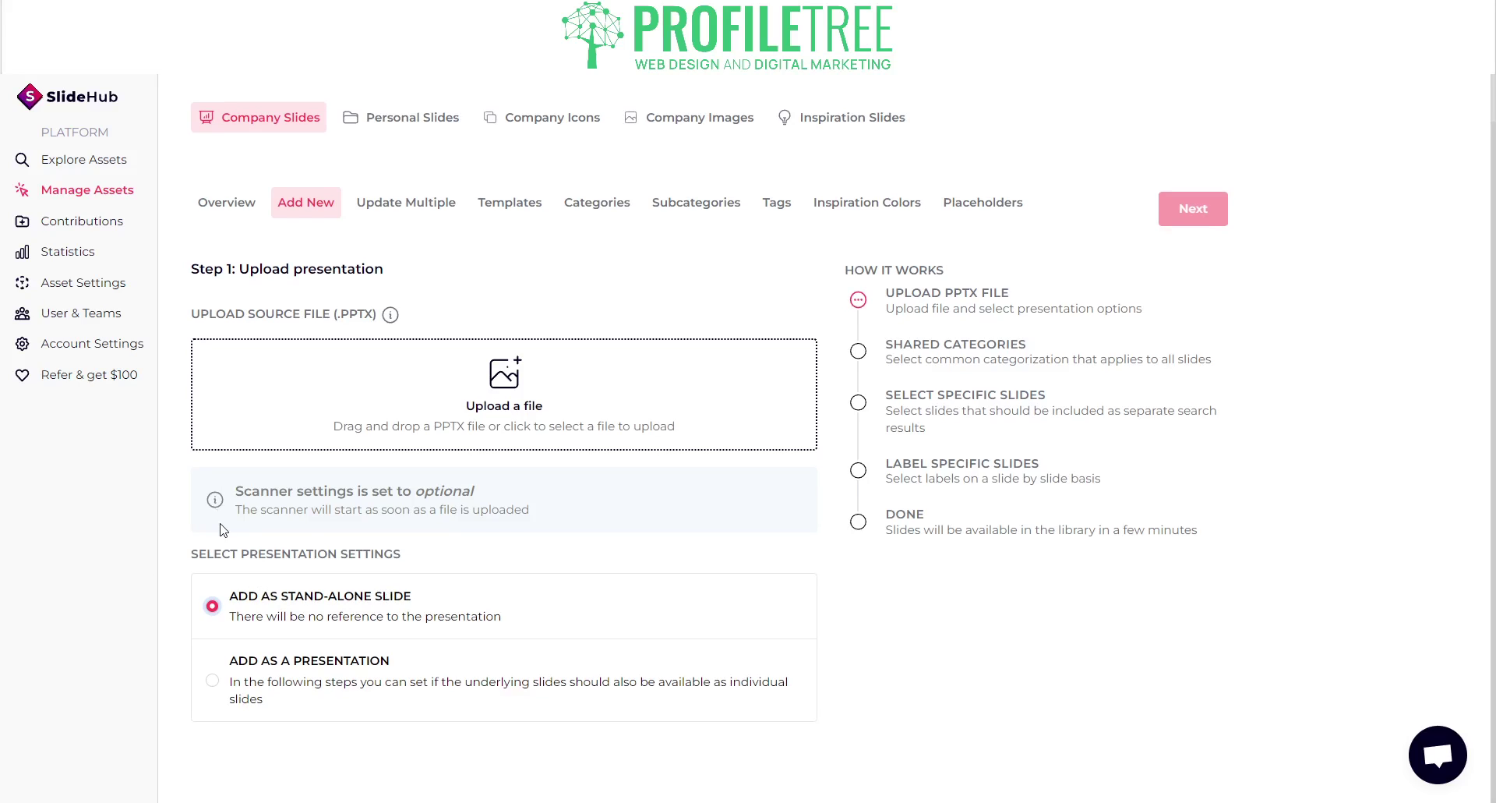
{"action": "left_click", "coordinate": [243, 689]}
{"action": "left_click_drag", "start_coordinate": [504, 394], "coordinate": [504, 393]}
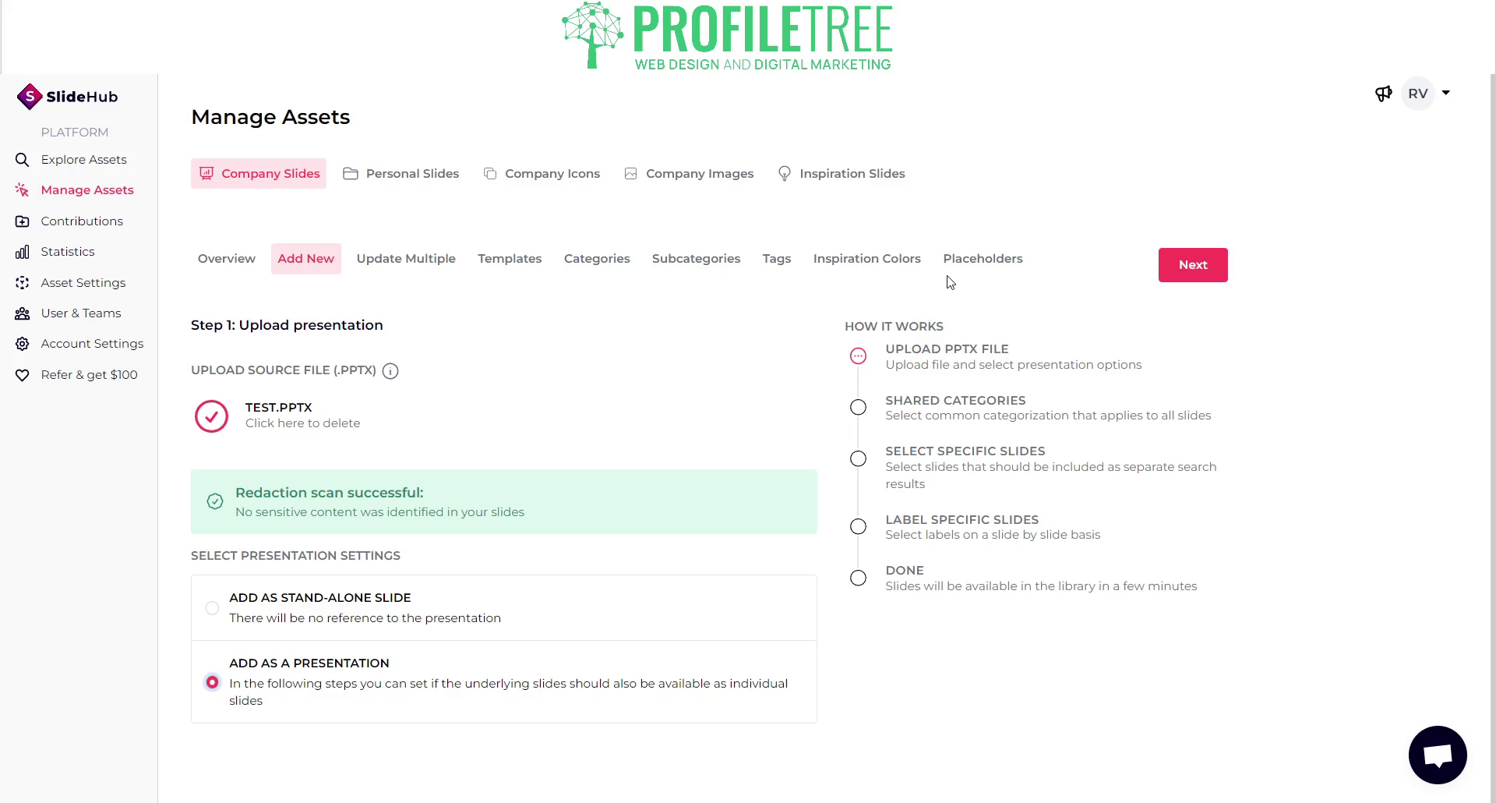
View the asset overviews for Personal Slides, Company Icons and Company Images
{"action": "left_click", "coordinate": [427, 175]}
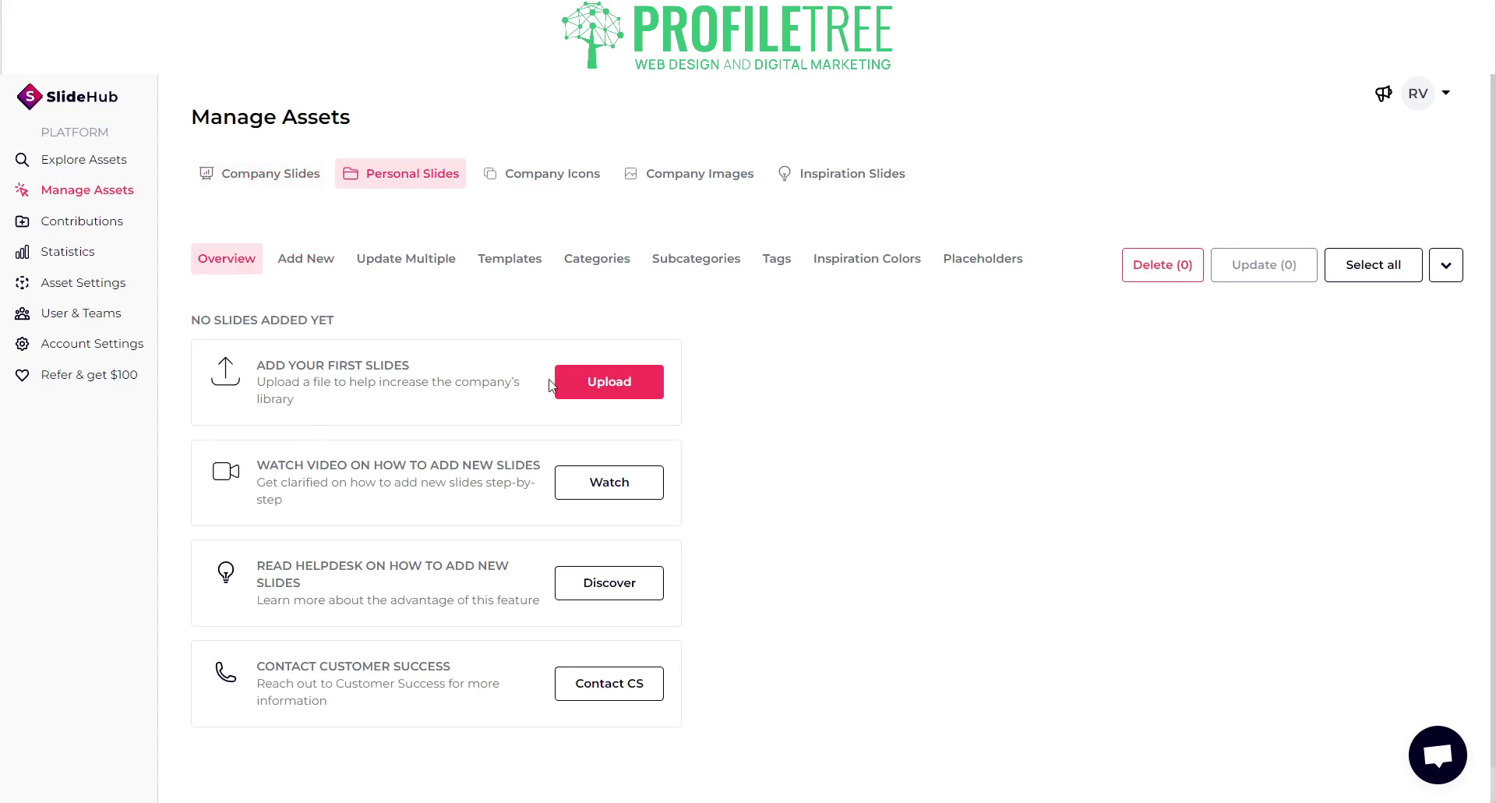
{"action": "left_click", "coordinate": [537, 190]}
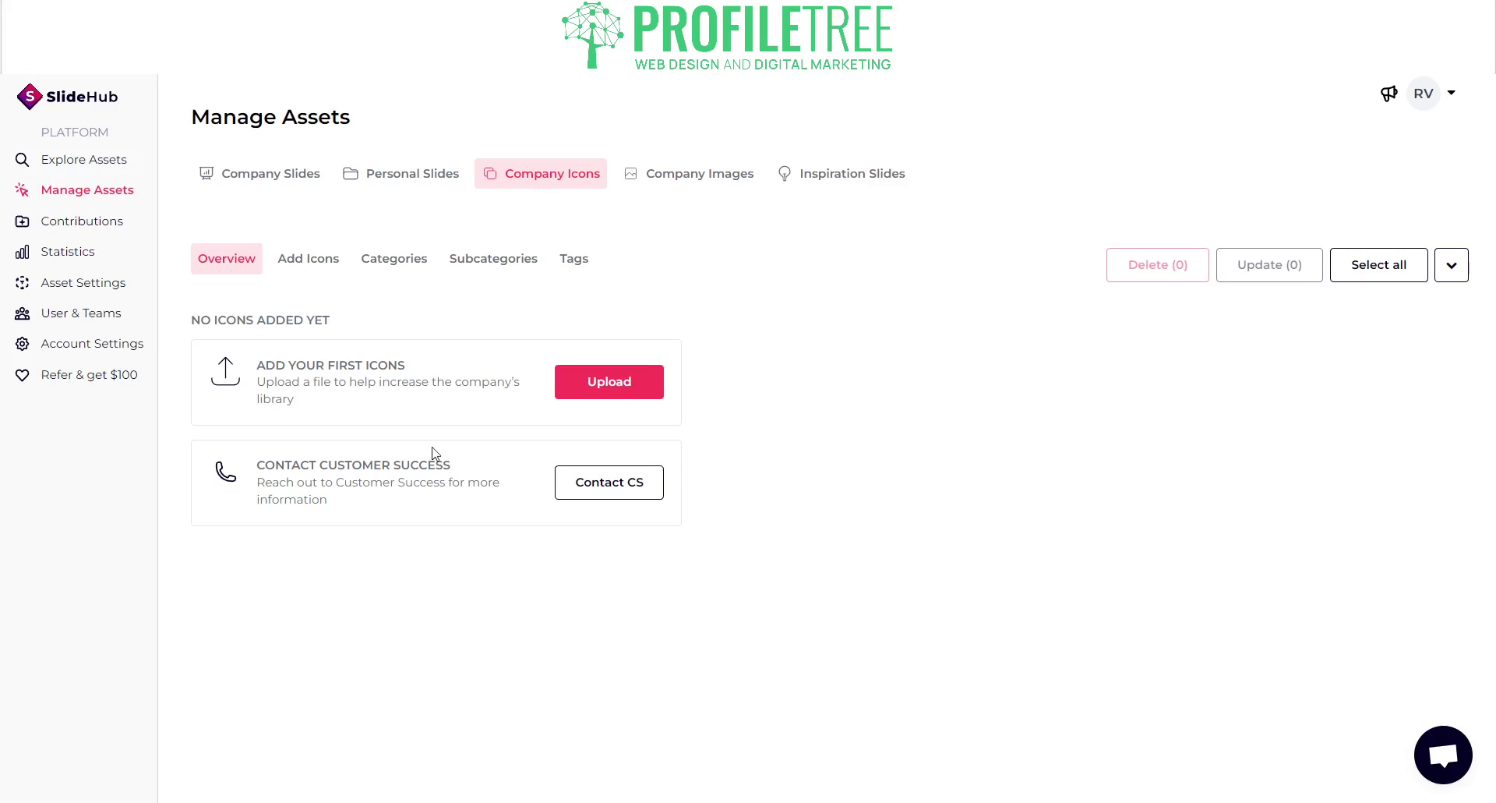
{"action": "left_click", "coordinate": [673, 178]}
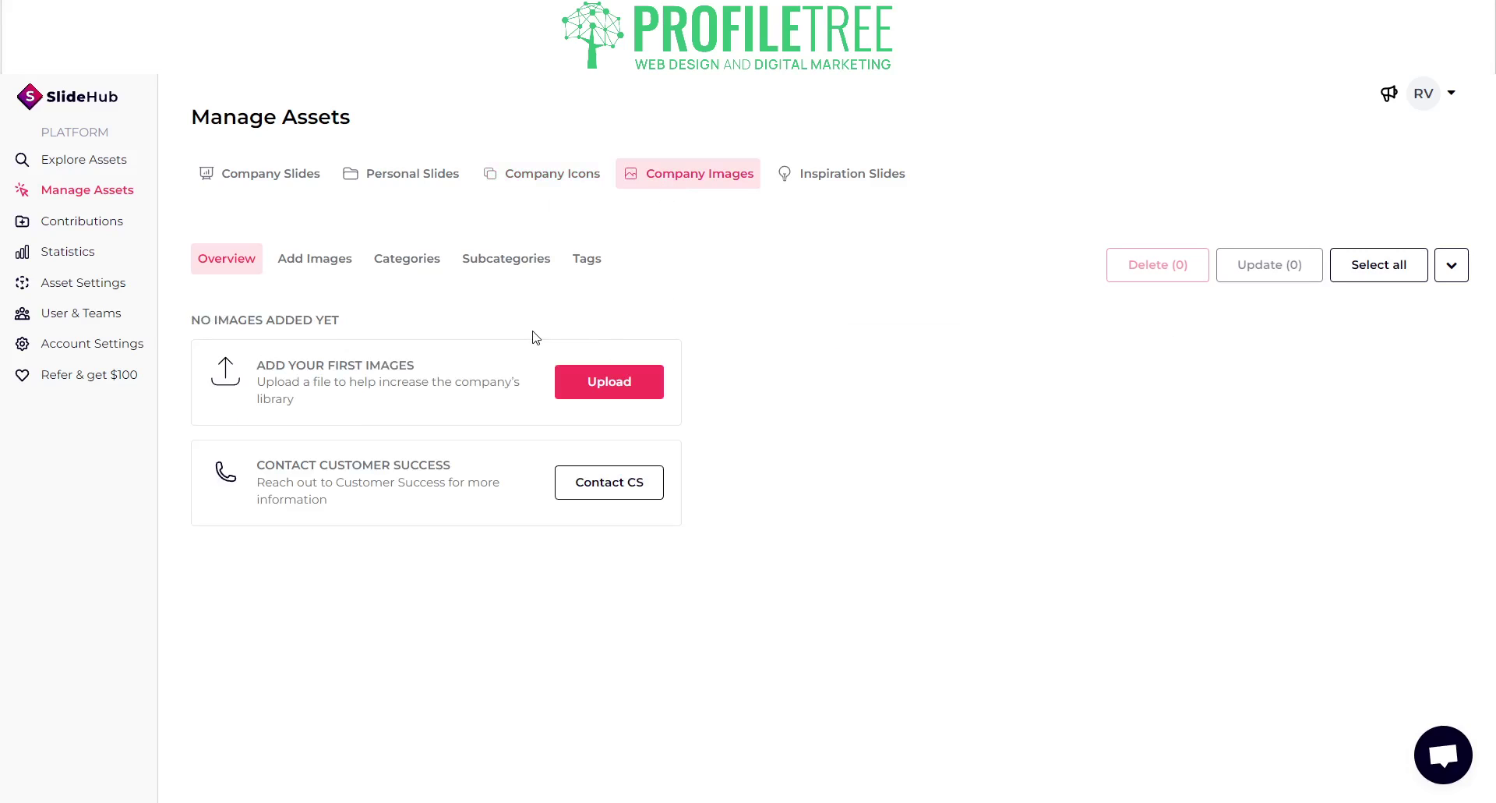
Browse the first page of Inspiration Slides in Manage Assets
{"action": "left_click", "coordinate": [801, 190]}
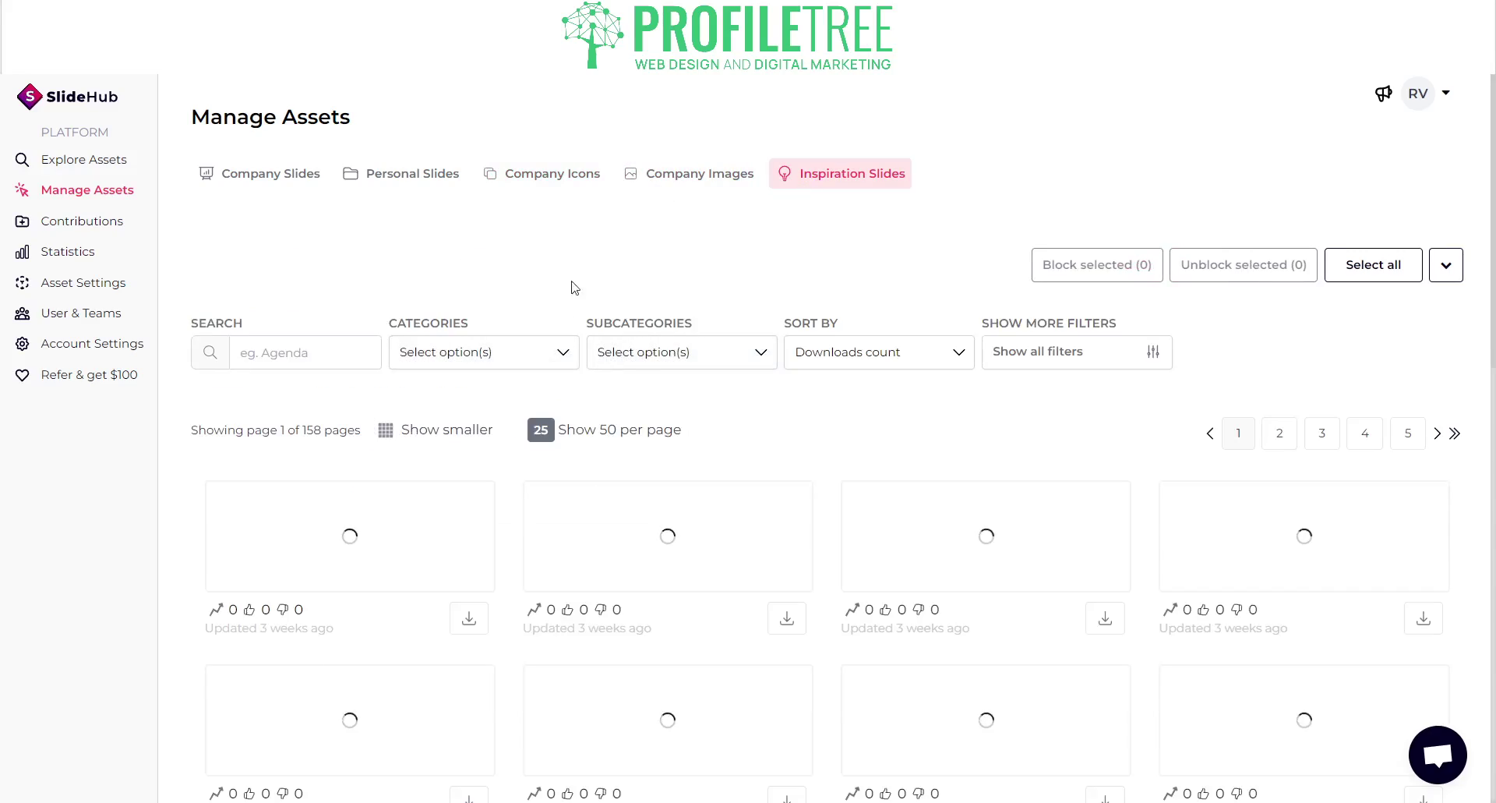
{"action": "scroll", "coordinate": [491, 505], "scroll_direction": "down", "scroll_amount": 5}
{"action": "scroll", "coordinate": [510, 467], "scroll_direction": "down", "scroll_amount": 3}
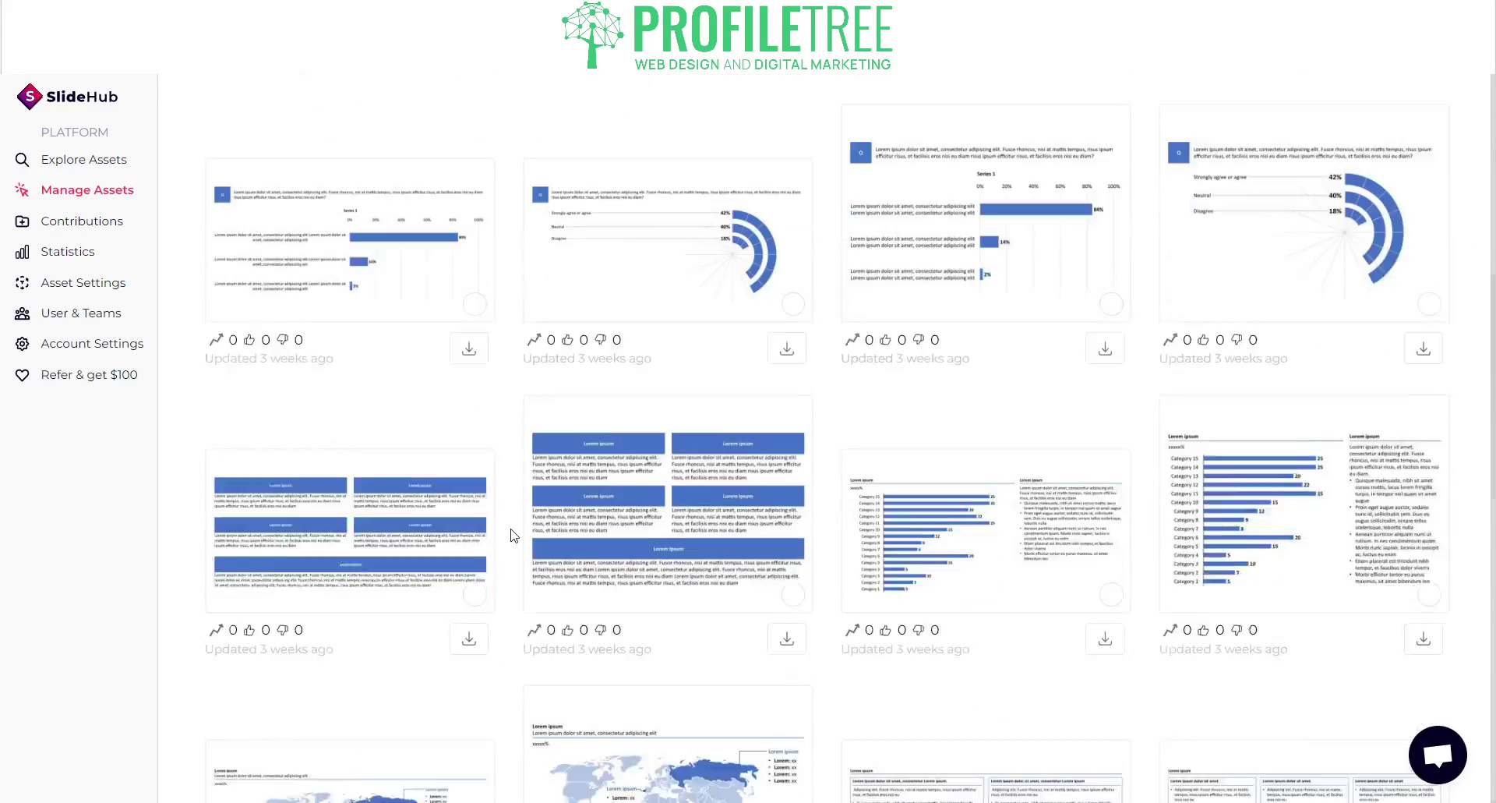
{"action": "scroll", "coordinate": [510, 534], "scroll_direction": "up", "scroll_amount": 3}
{"action": "scroll", "coordinate": [511, 534], "scroll_direction": "down", "scroll_amount": 12}
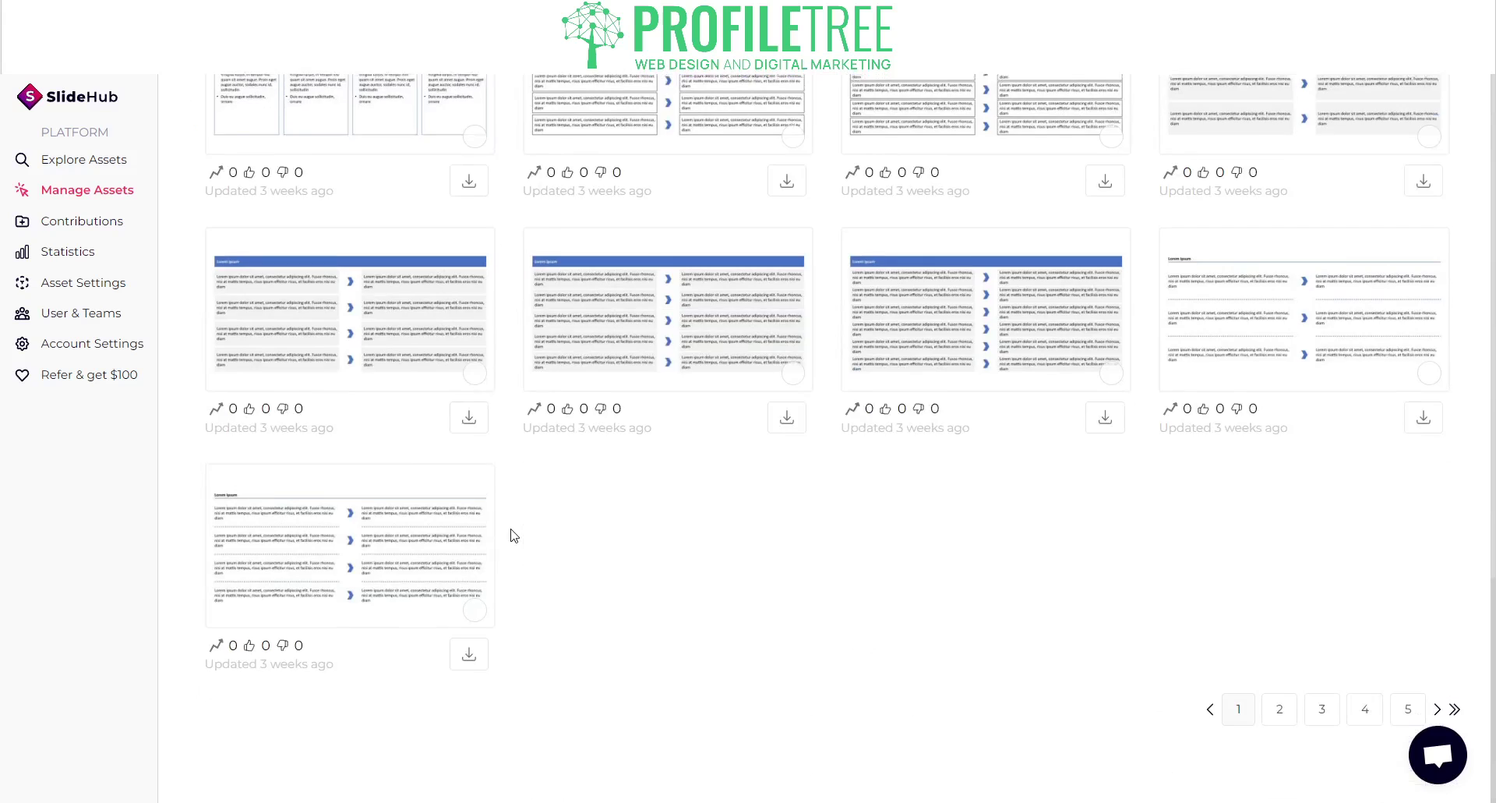
{"action": "scroll", "coordinate": [510, 535], "scroll_direction": "up", "scroll_amount": 12}
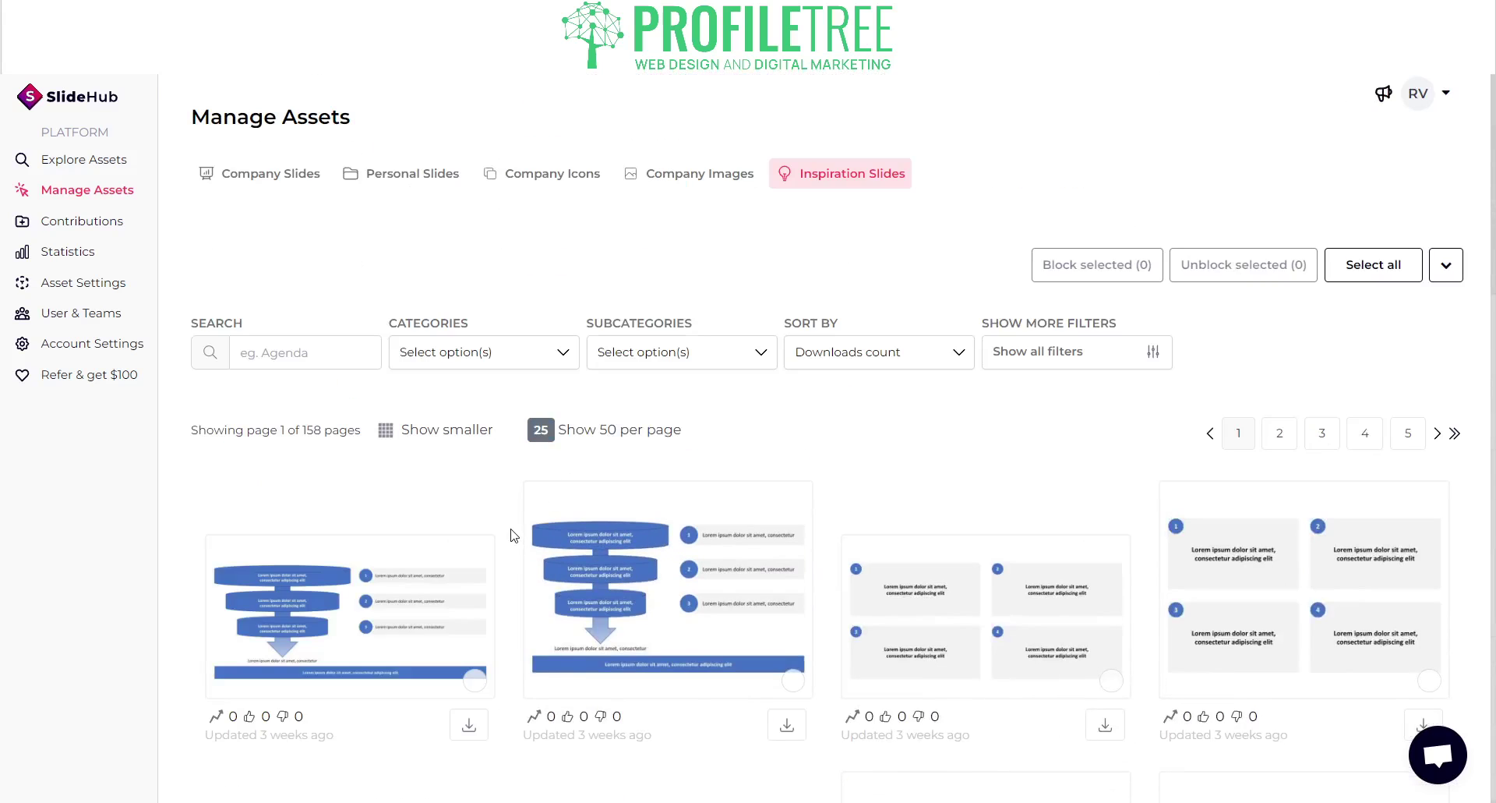
Return to the Personal Slides assets and upload TEST.pptx as a new source file
{"action": "left_click", "coordinate": [690, 183]}
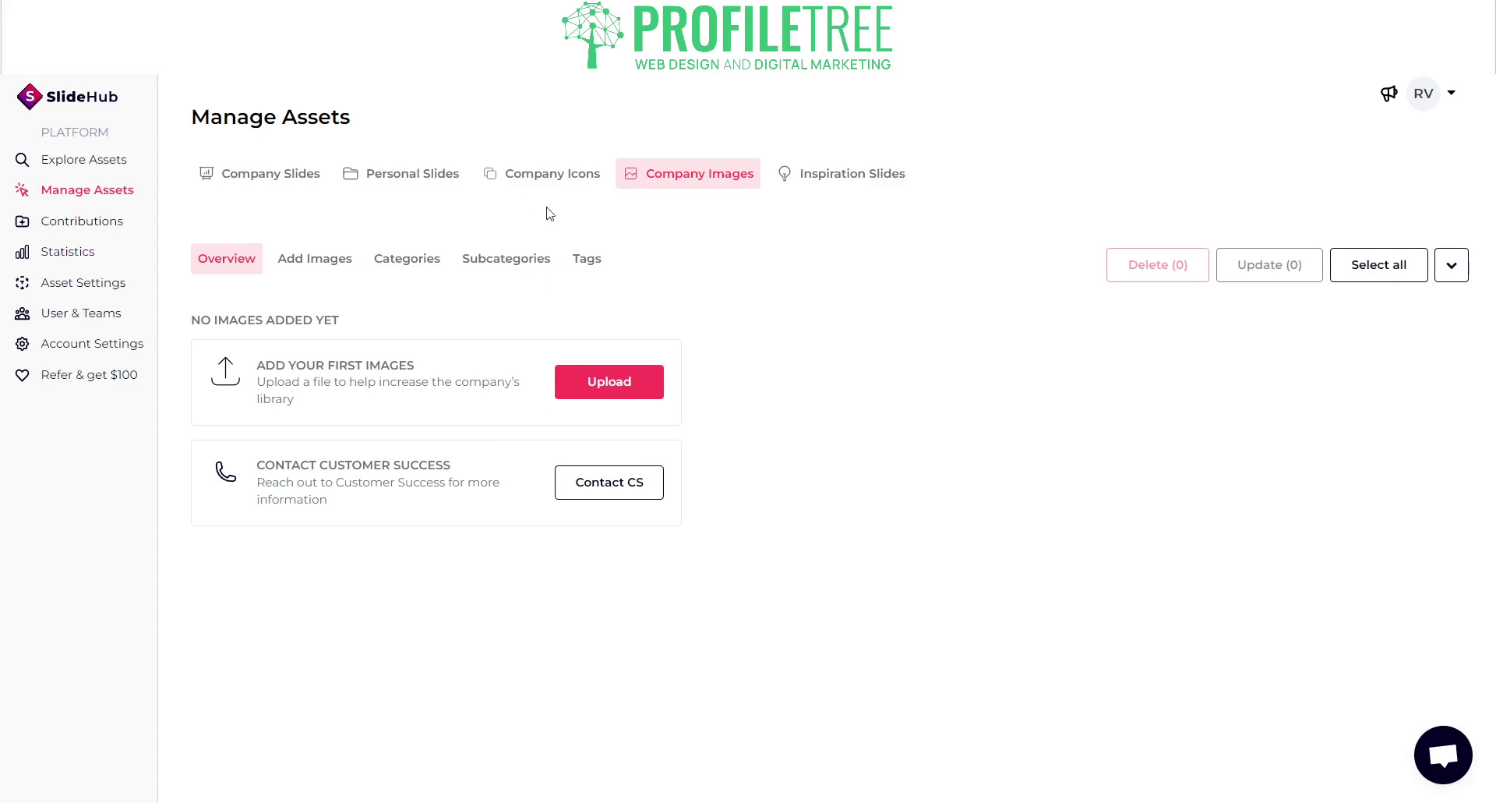
{"action": "left_click", "coordinate": [516, 183]}
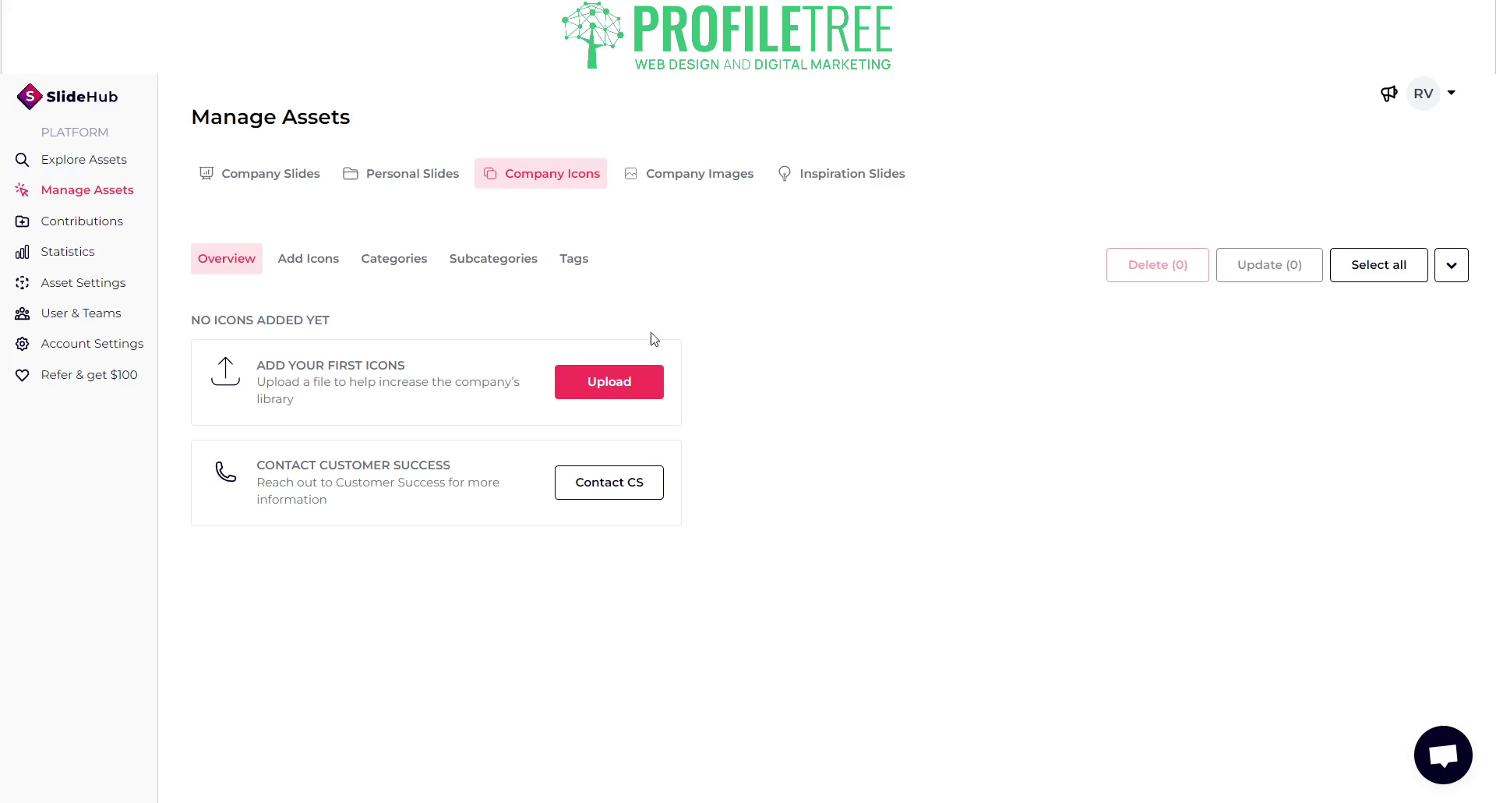
{"action": "left_click", "coordinate": [421, 175]}
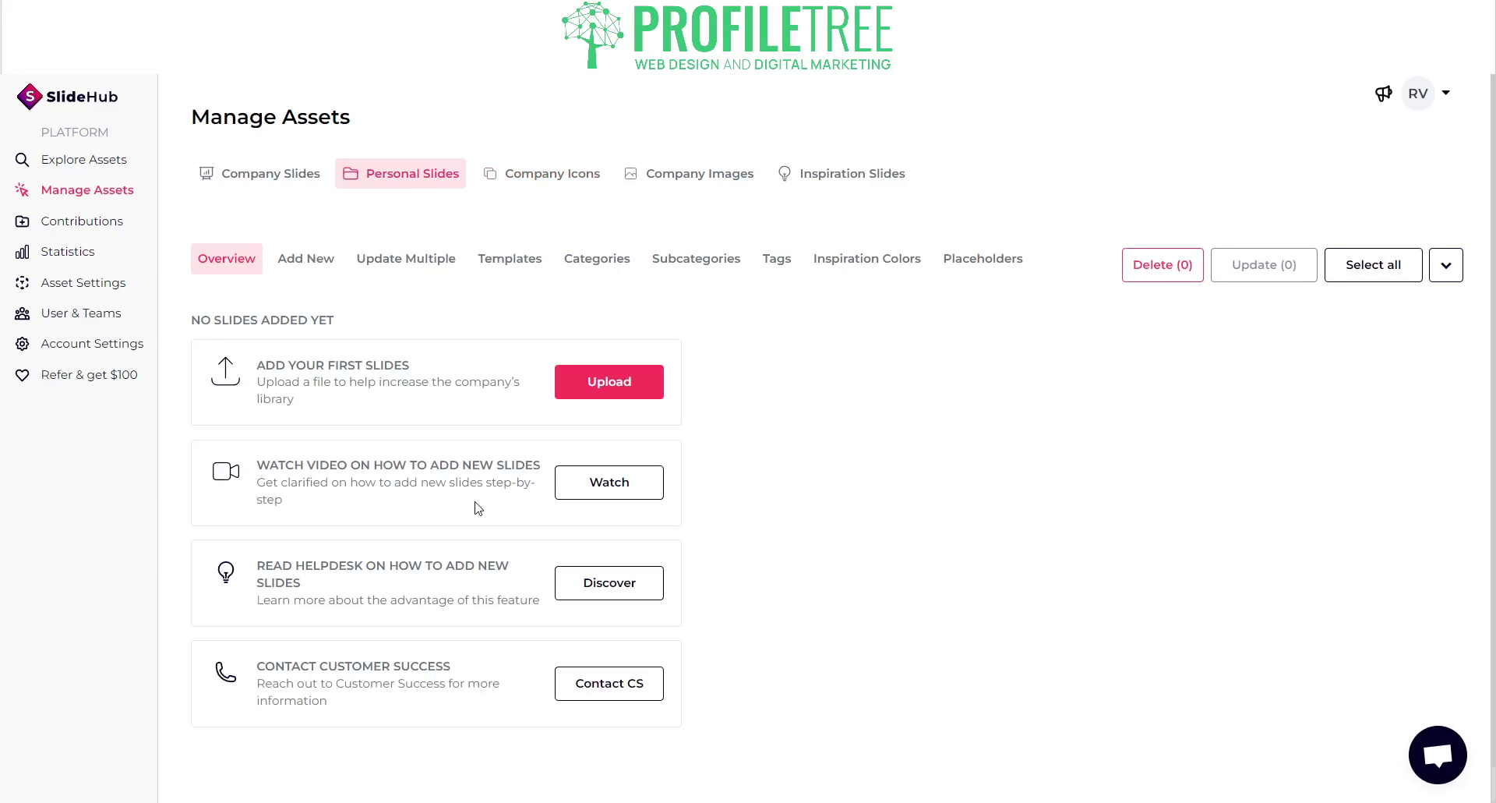
{"action": "left_click", "coordinate": [627, 399]}
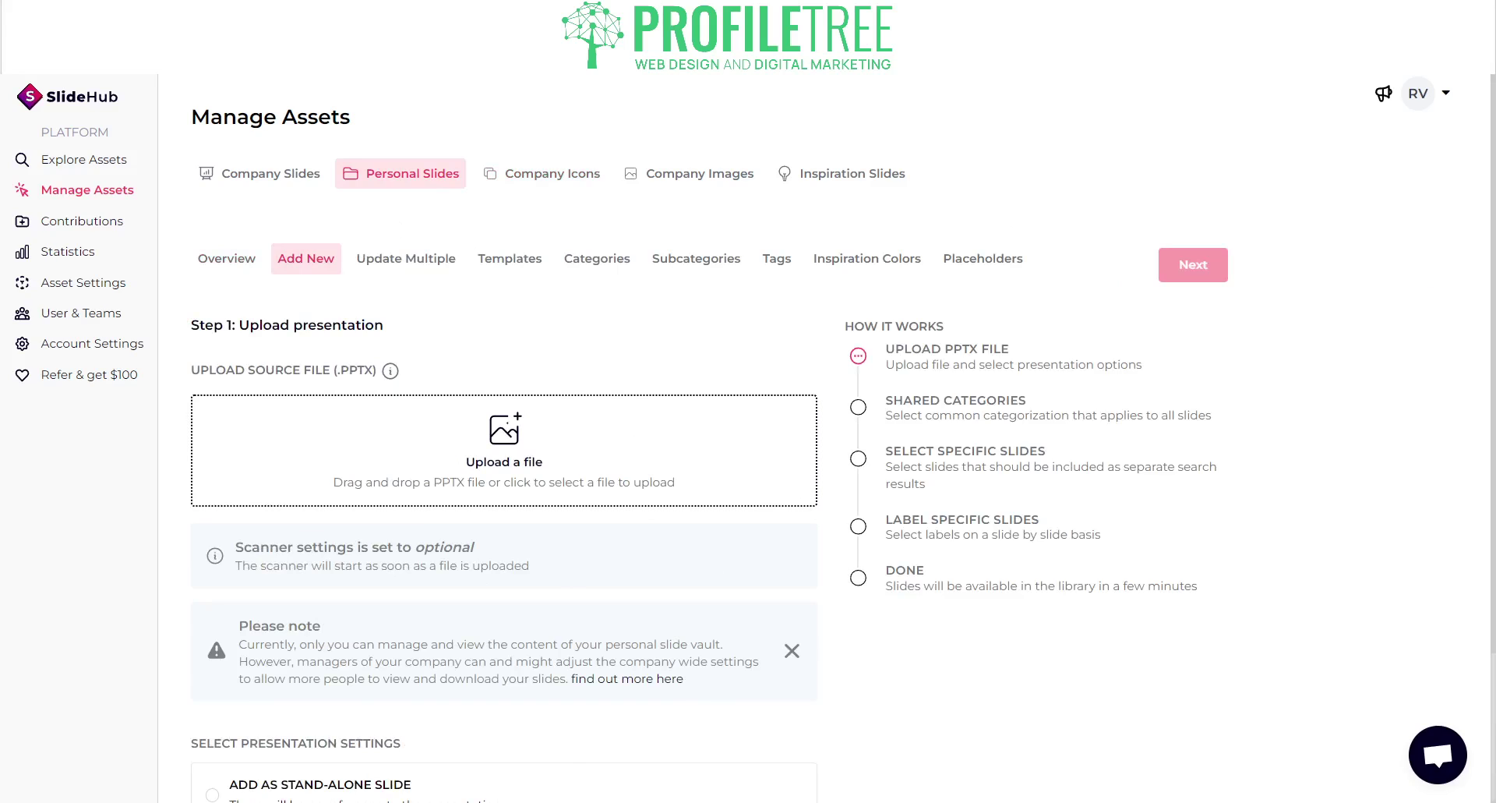
{"action": "left_click_drag", "start_coordinate": [1013, 467], "coordinate": [498, 452]}
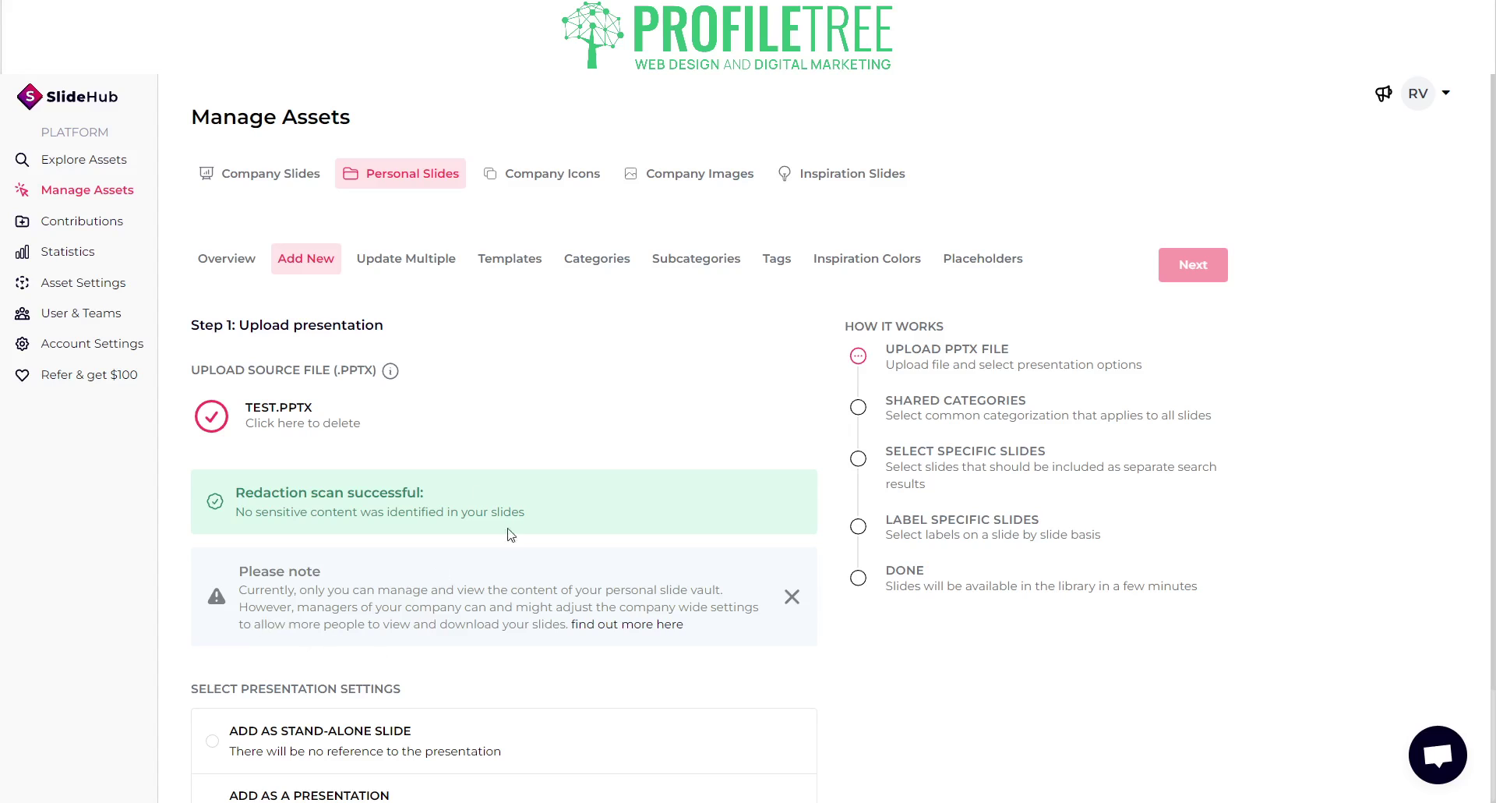
Upload TEST.pptx to Company Slides, choose to add it as a presentation, and continue to the presentation options
{"action": "left_click", "coordinate": [283, 173]}
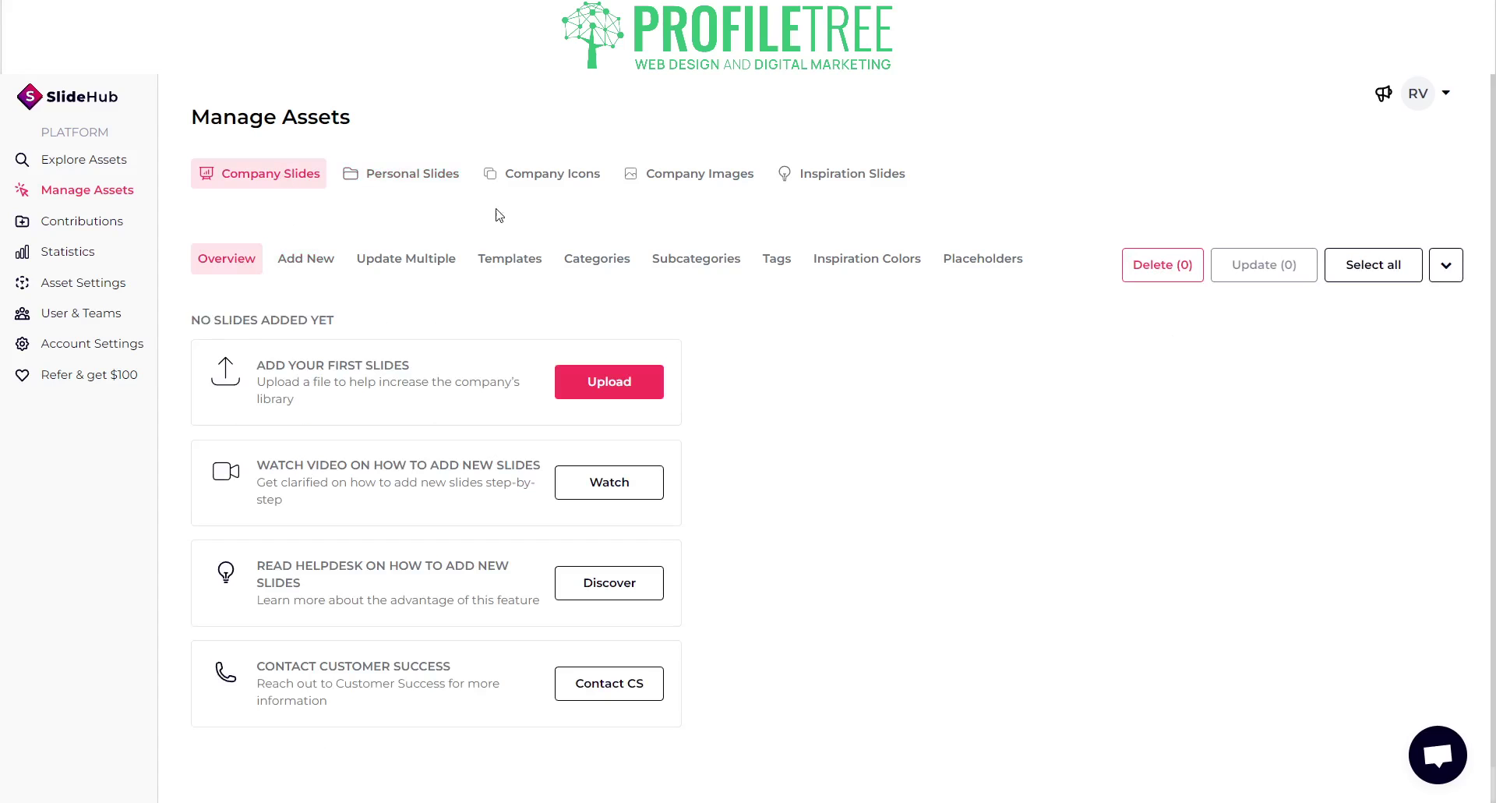
{"action": "left_click", "coordinate": [590, 389]}
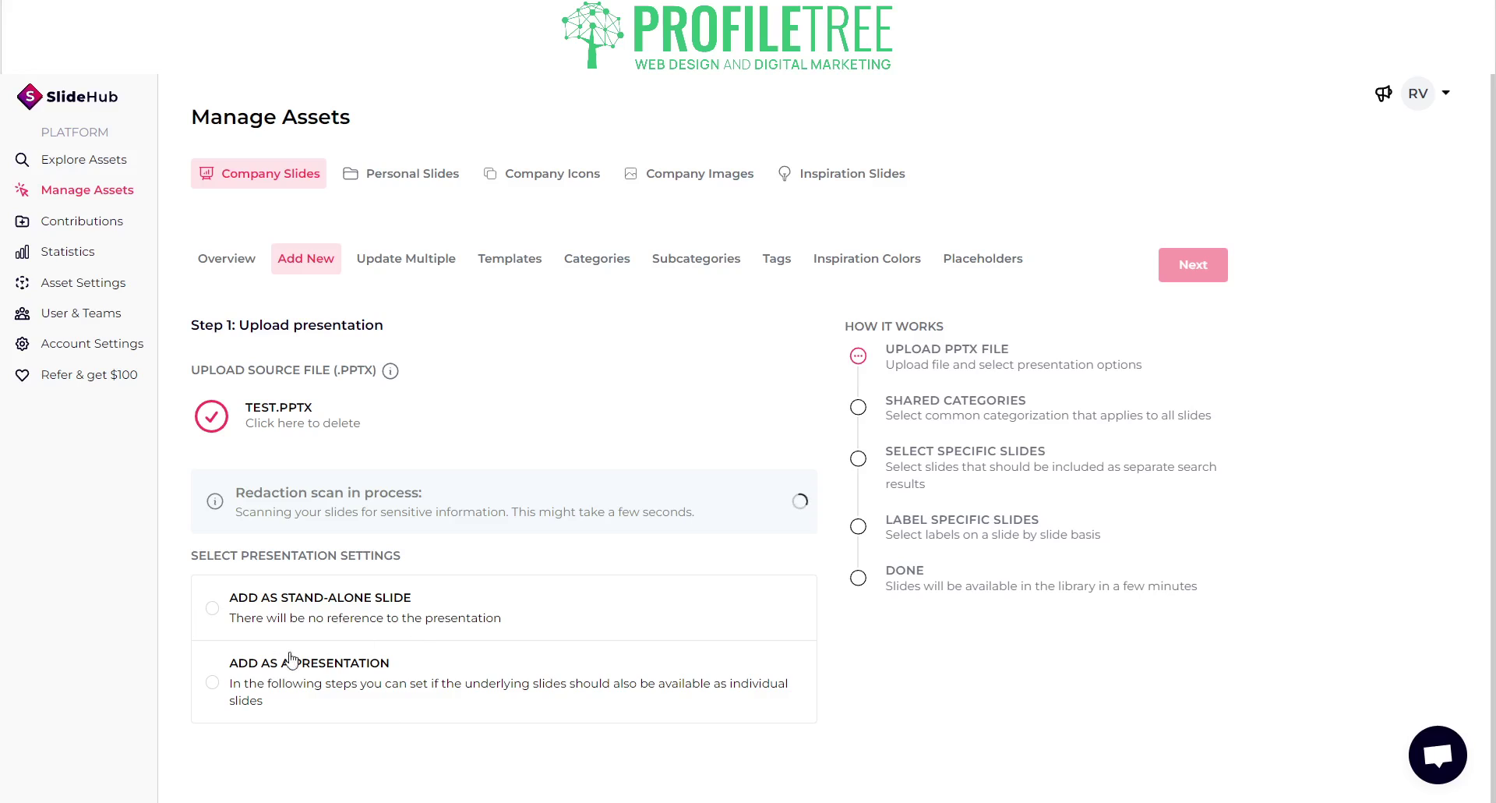
{"action": "left_click", "coordinate": [275, 607]}
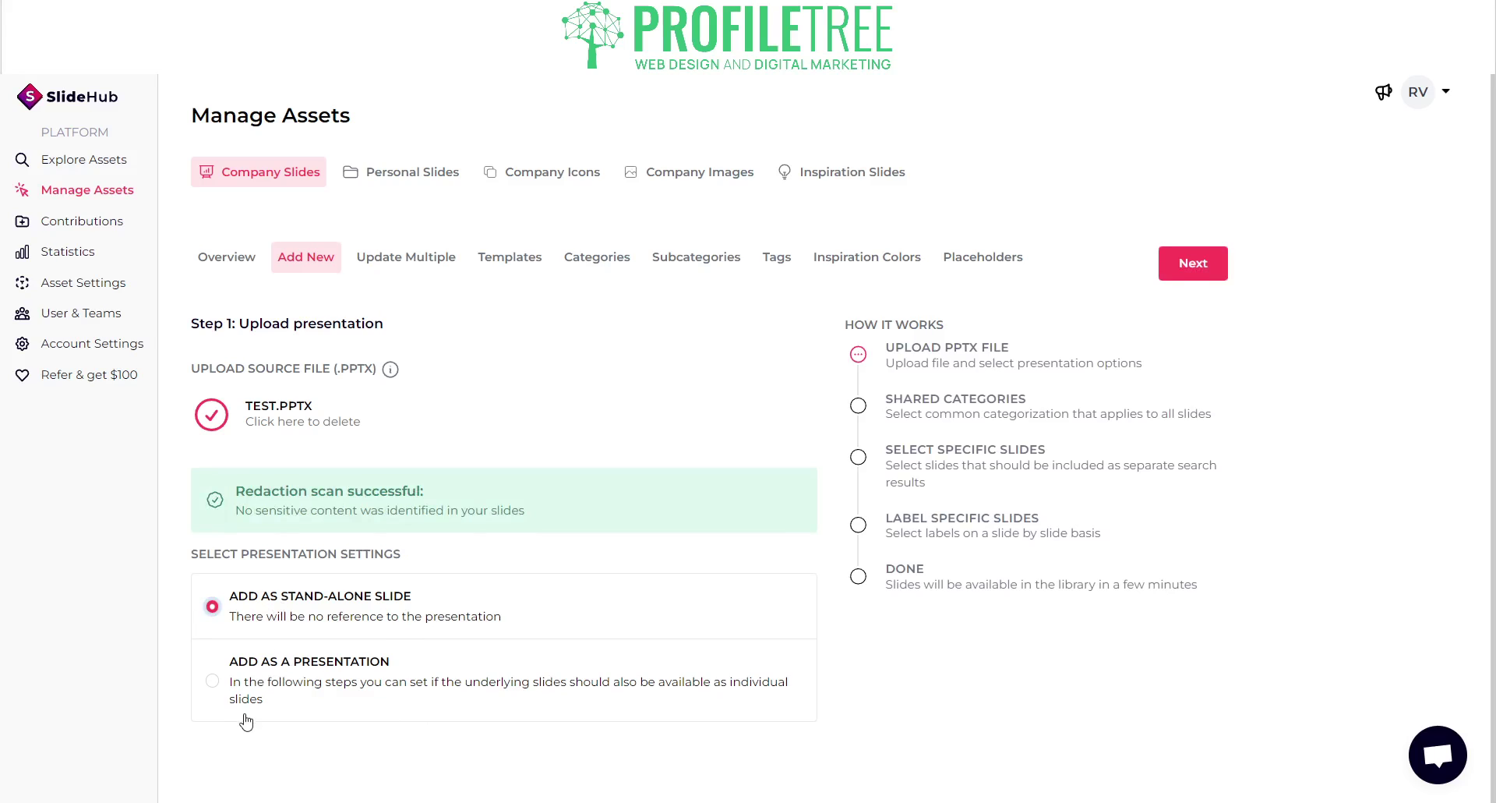
{"action": "left_click", "coordinate": [275, 674]}
{"action": "left_click", "coordinate": [1193, 265]}
Name the presentation TEST and mark it as high priority, leaving the optional visual label empty
{"action": "scroll", "coordinate": [1196, 285], "scroll_direction": "down", "scroll_amount": 1}
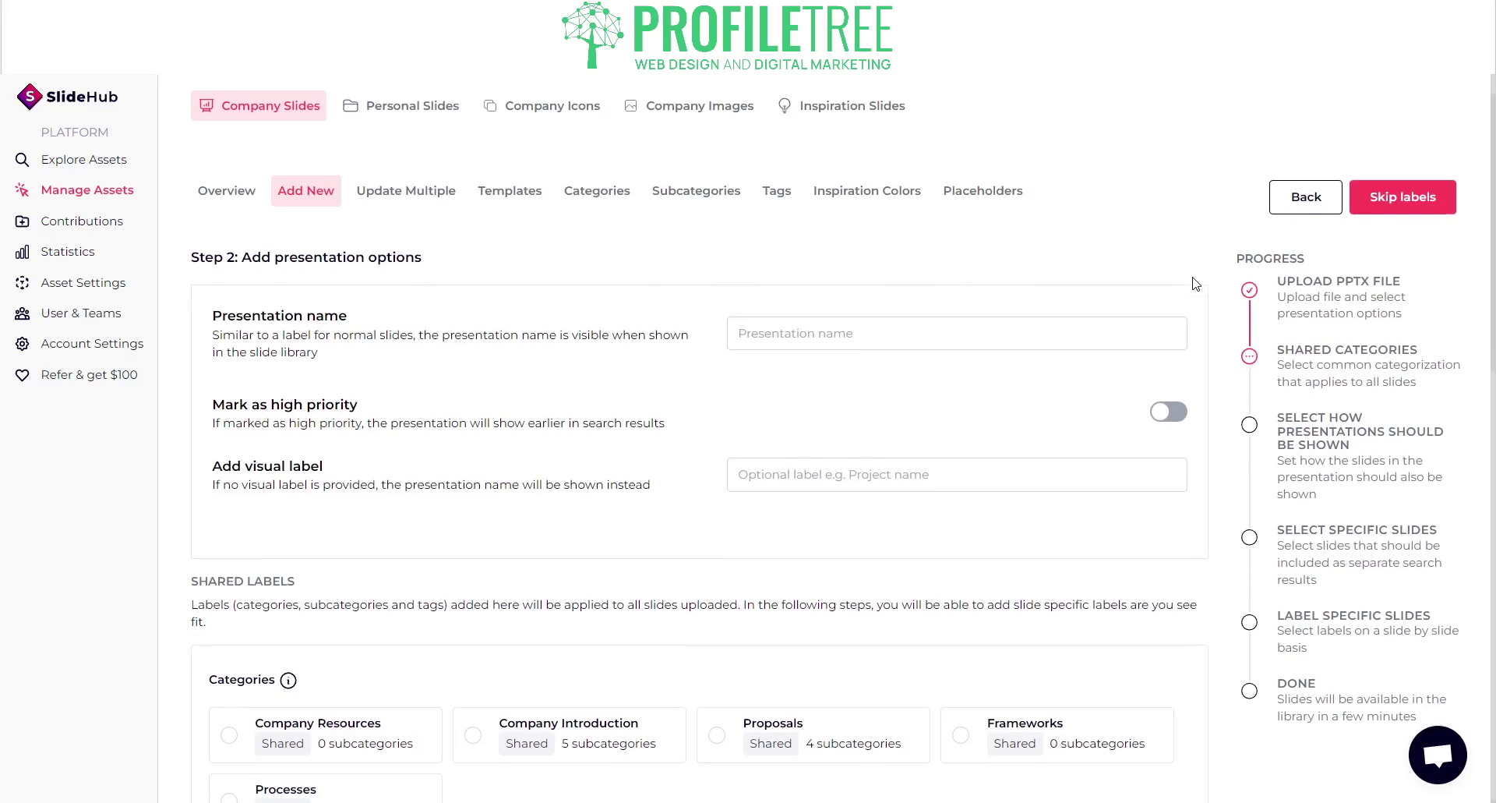
{"action": "left_click", "coordinate": [789, 321]}
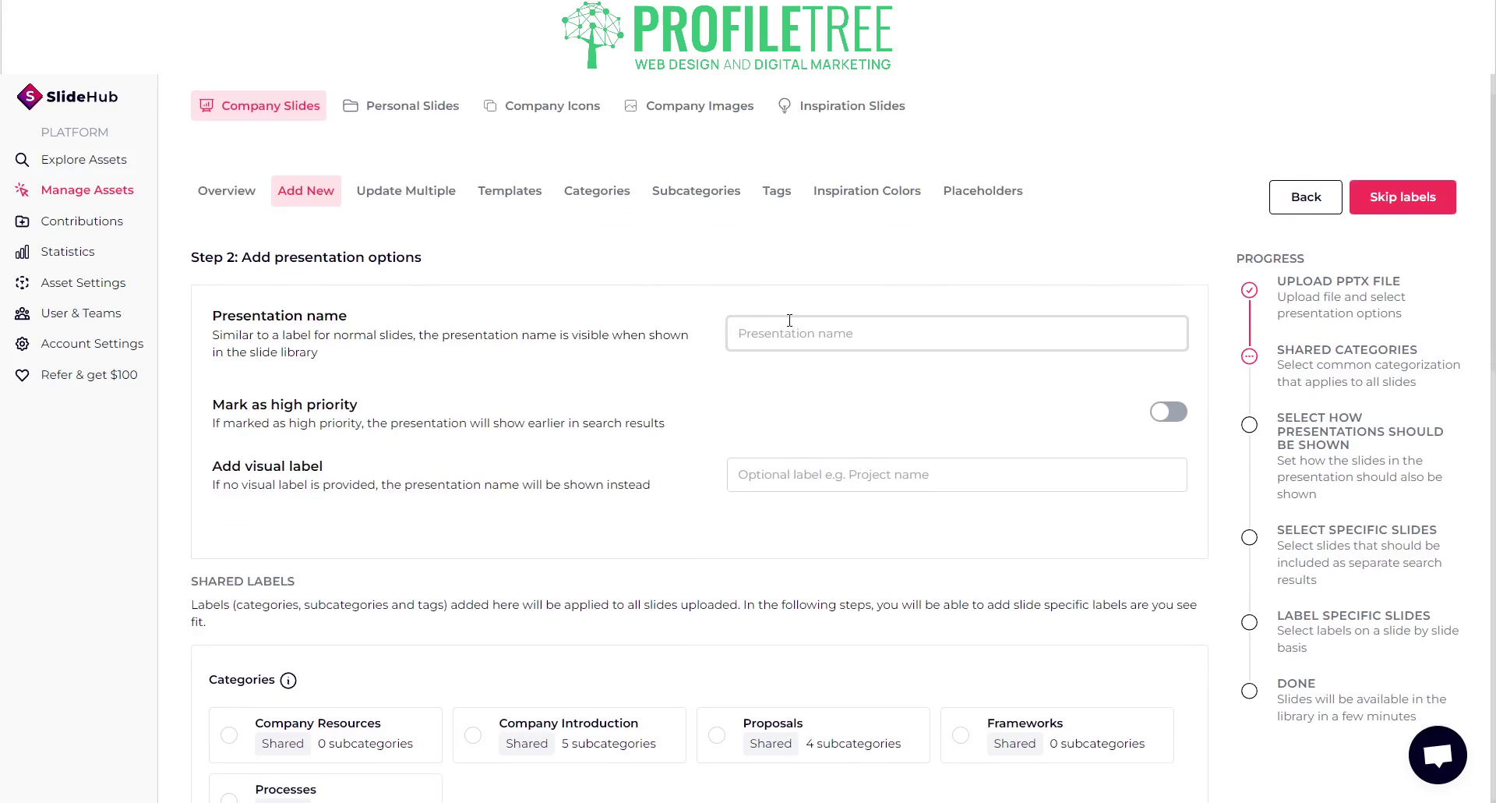
{"action": "type", "text": "TEST"}
{"action": "left_click", "coordinate": [1169, 411]}
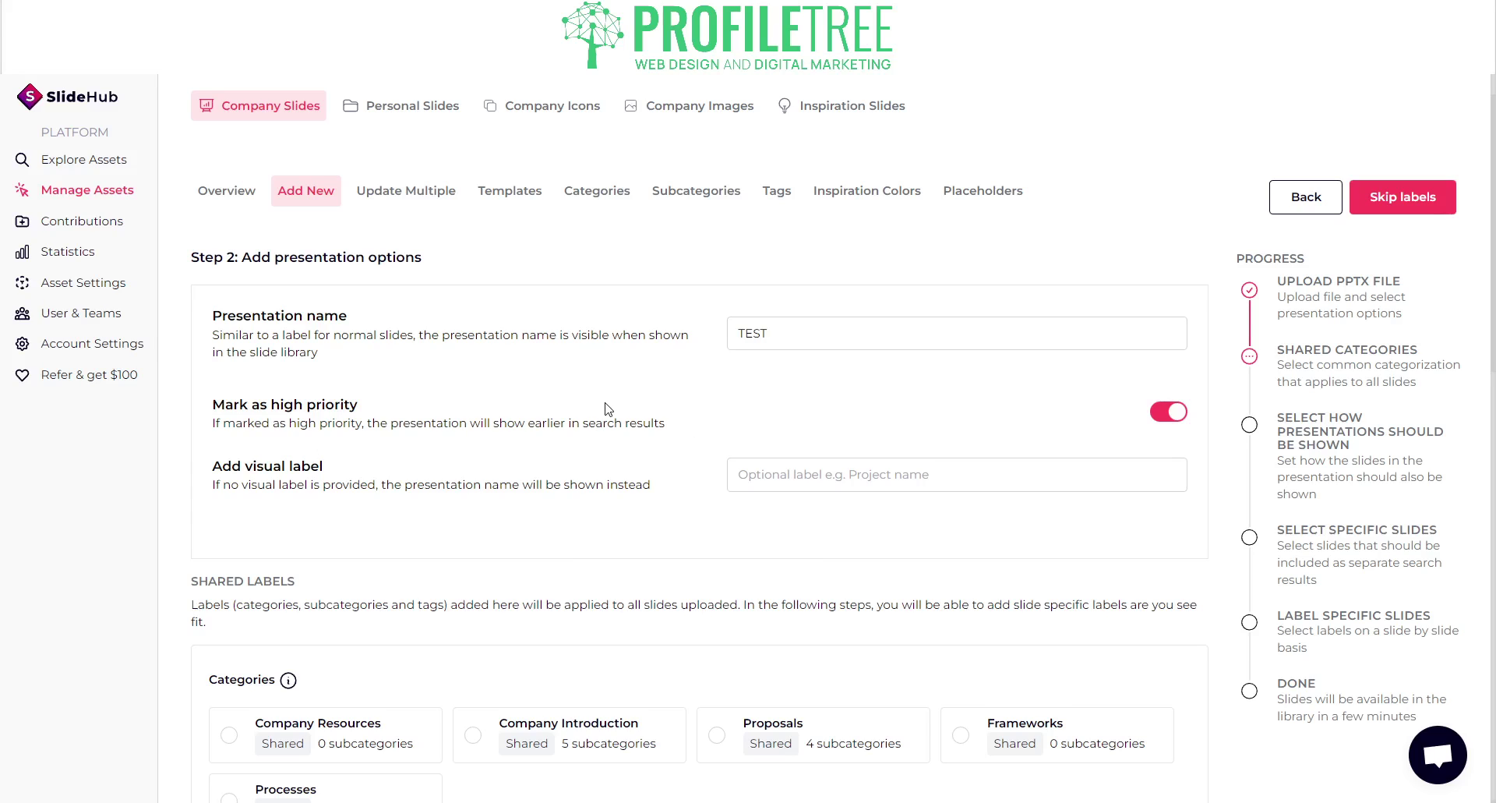
{"action": "left_click", "coordinate": [753, 464]}
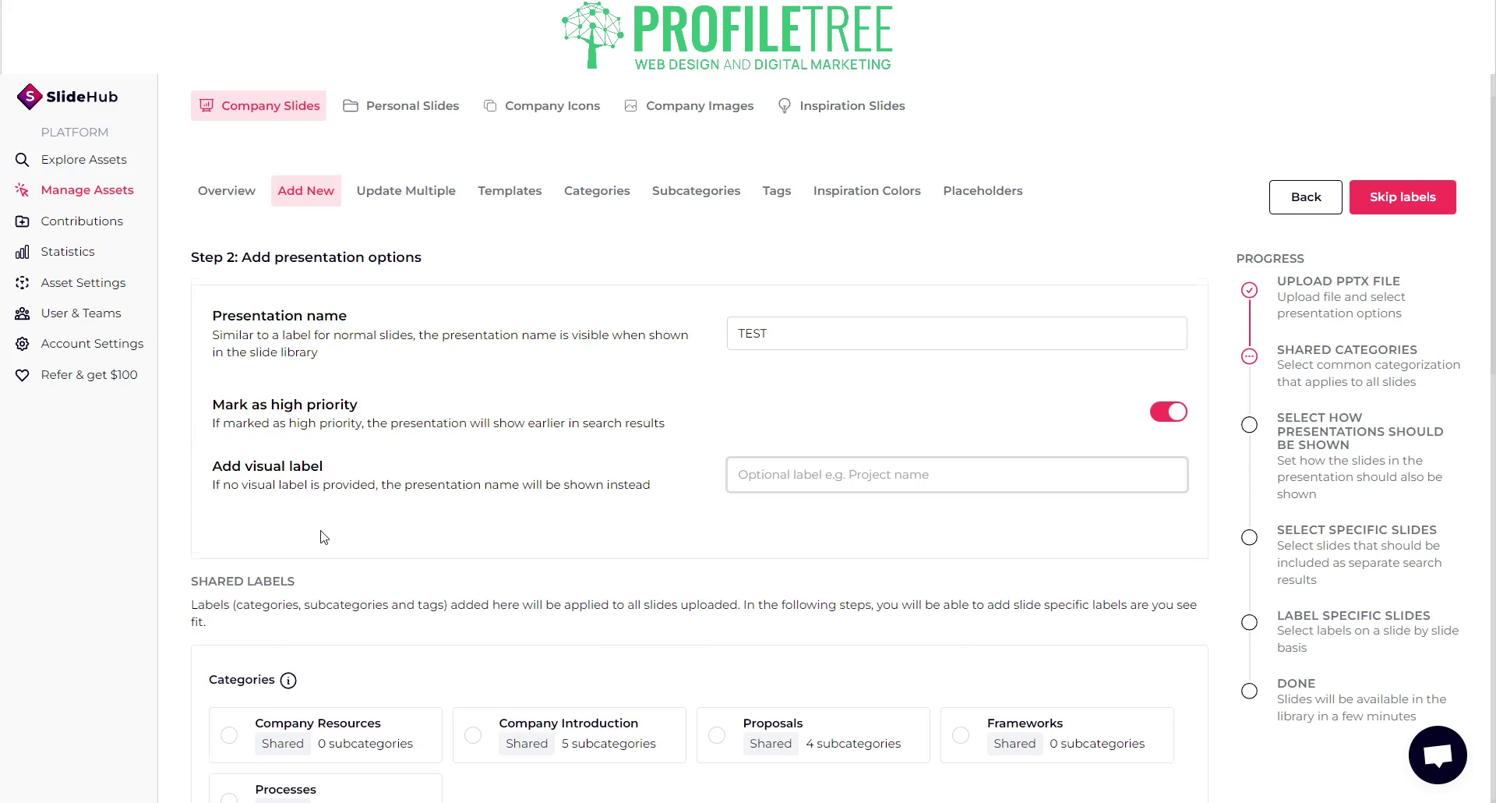
Try out the shared categories Company Resources, Company Introduction, Proposals, Frameworks and Processes, clearing each selection again
{"action": "scroll", "coordinate": [324, 536], "scroll_direction": "down", "scroll_amount": 5}
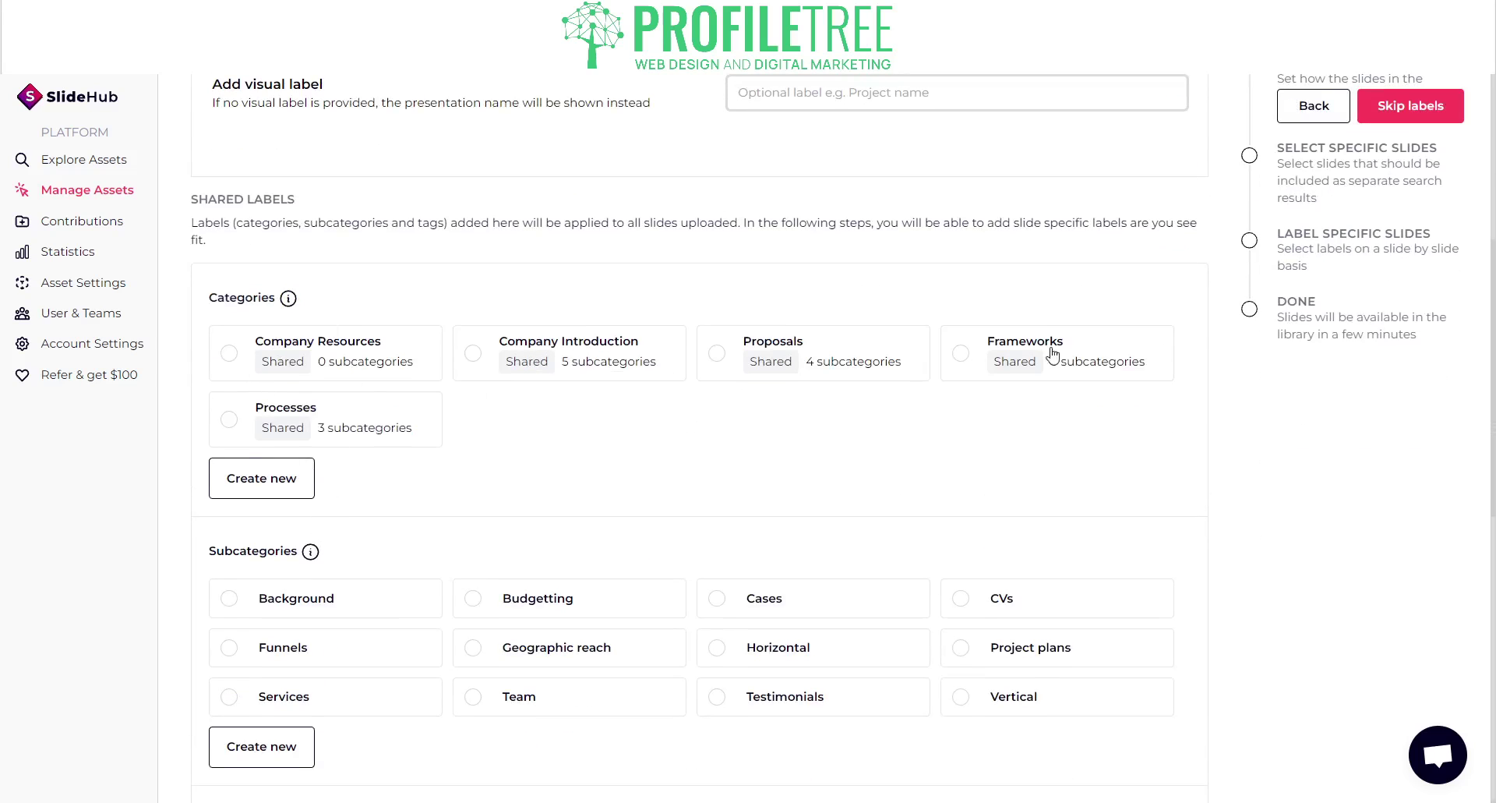
{"action": "left_click", "coordinate": [232, 373]}
{"action": "left_click", "coordinate": [526, 375]}
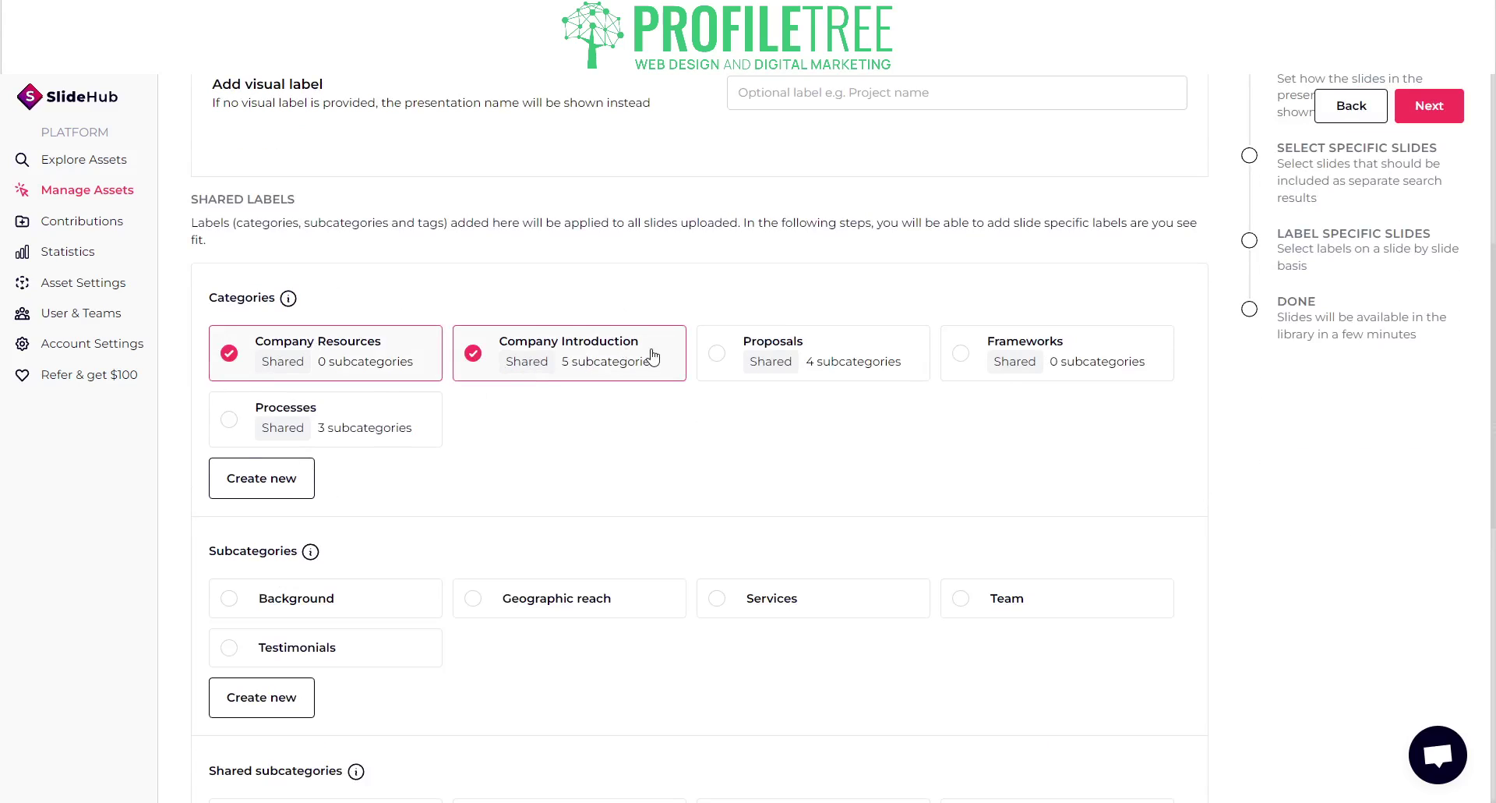
{"action": "left_click", "coordinate": [776, 372]}
{"action": "left_click", "coordinate": [524, 337]}
{"action": "left_click", "coordinate": [375, 339]}
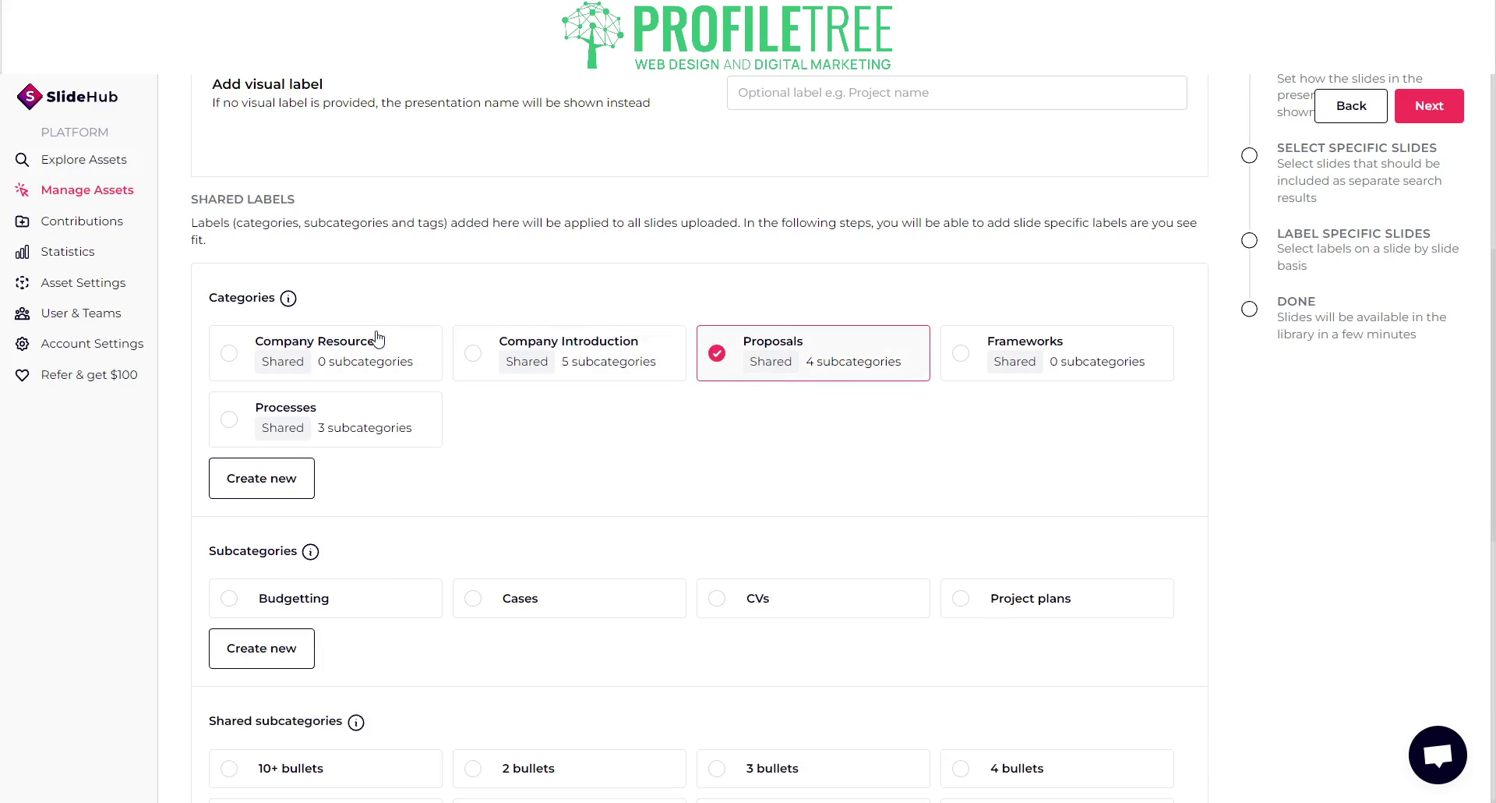
{"action": "left_click", "coordinate": [1011, 366]}
{"action": "left_click", "coordinate": [848, 377]}
{"action": "left_click", "coordinate": [1038, 370]}
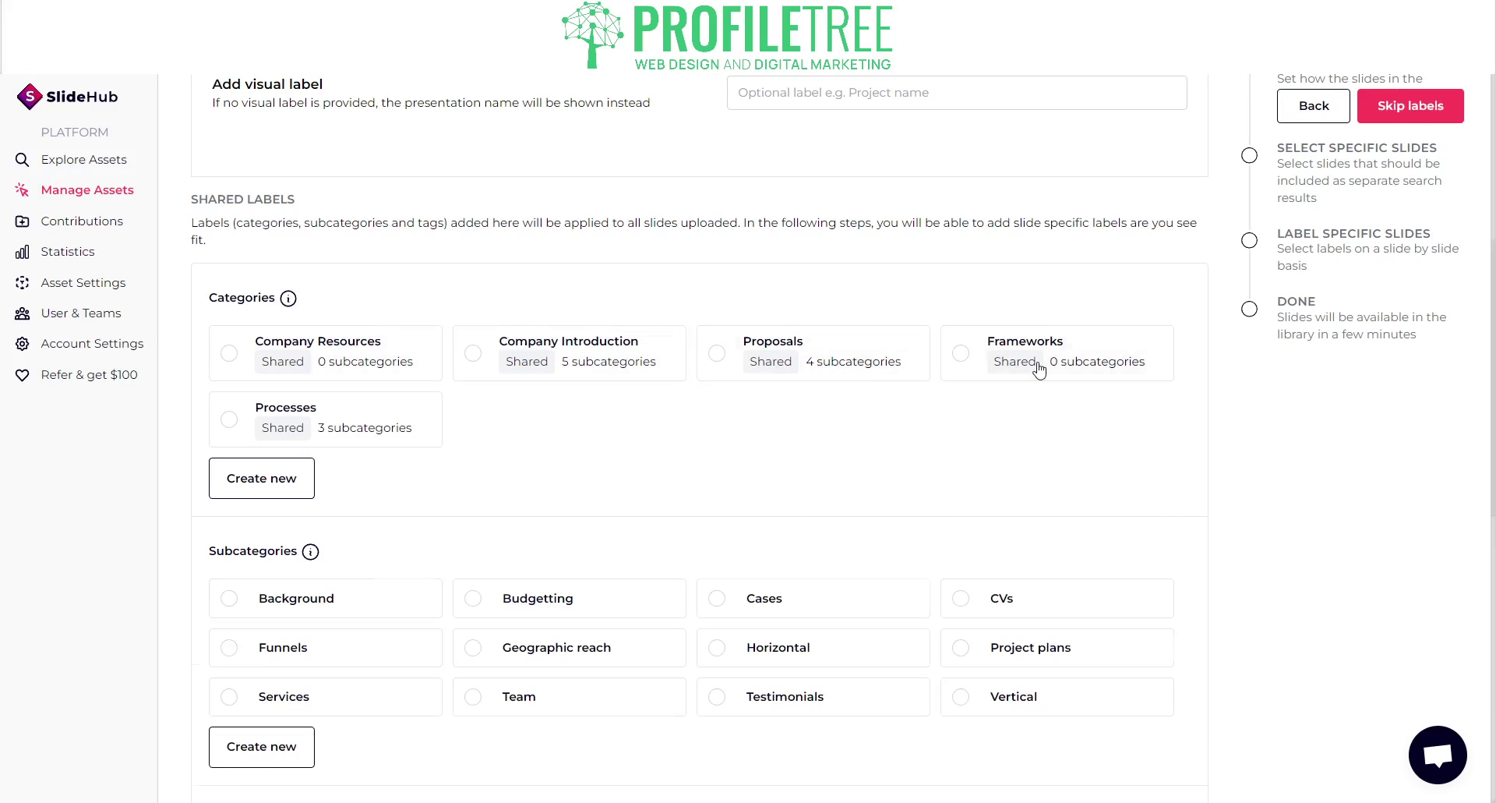
{"action": "left_click", "coordinate": [265, 413]}
{"action": "left_click", "coordinate": [316, 413]}
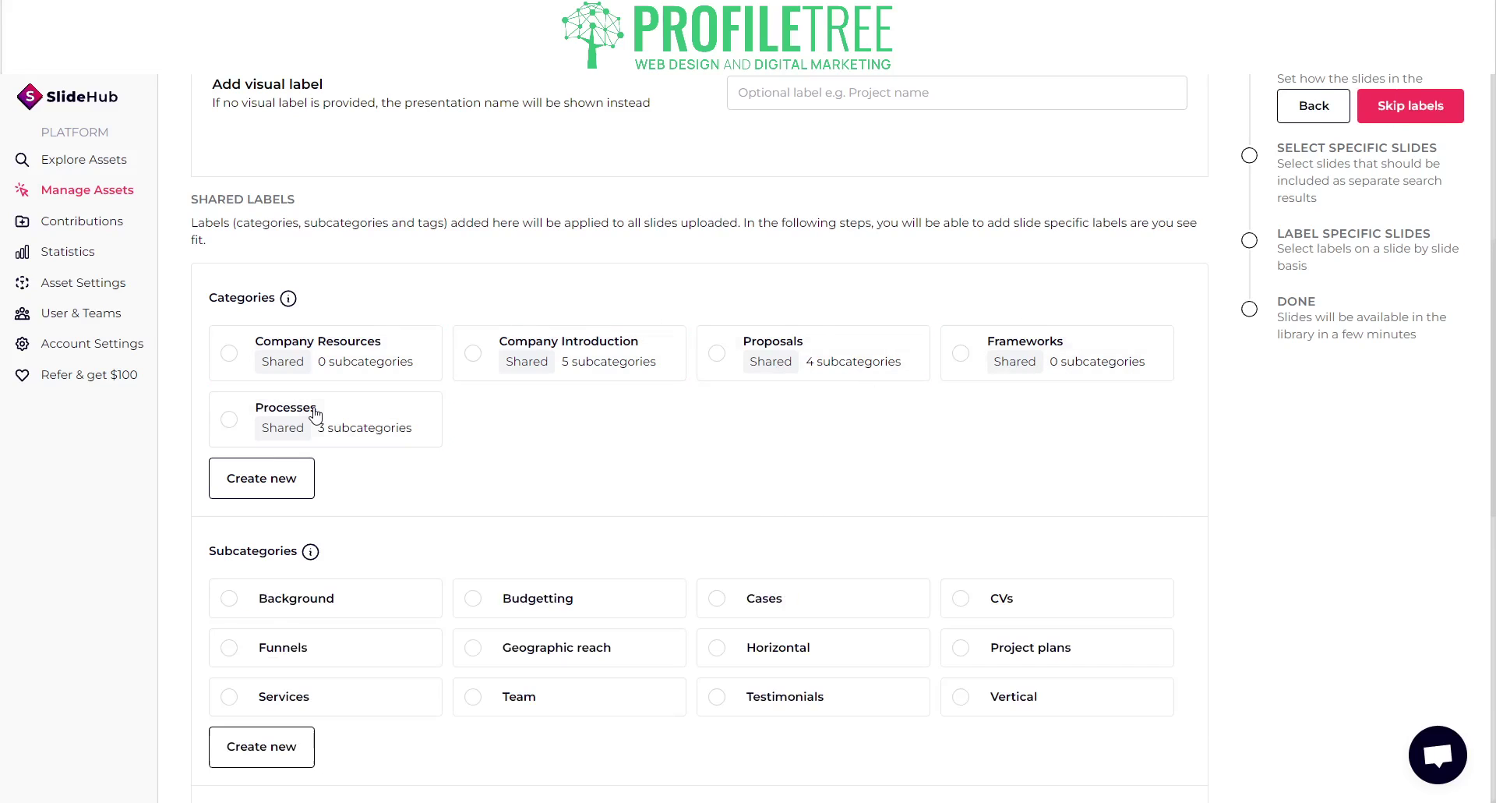
Assign the shared category Company Resources to the uploaded presentation
{"action": "left_click", "coordinate": [285, 343]}
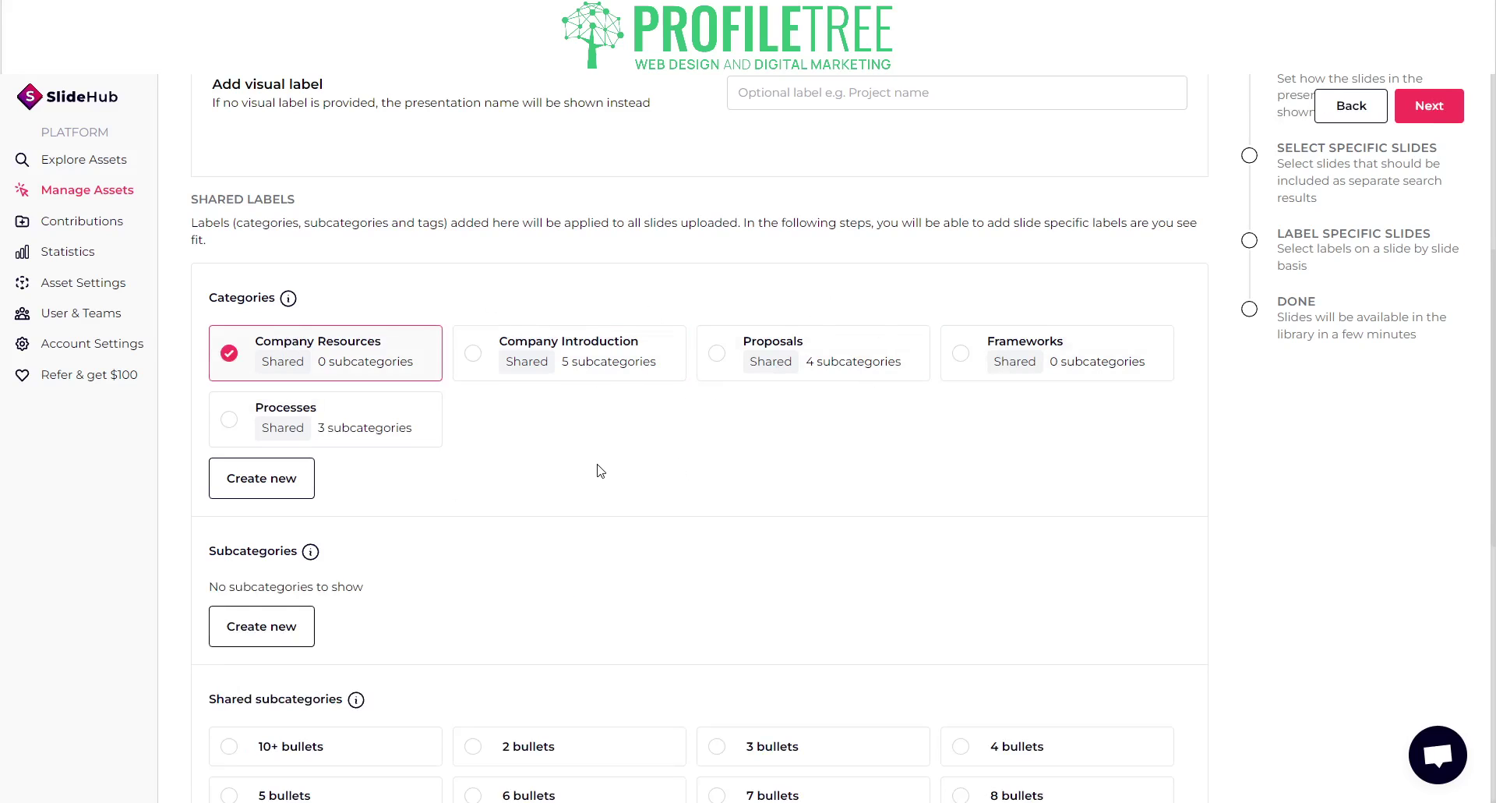
{"action": "scroll", "coordinate": [600, 471], "scroll_direction": "up", "scroll_amount": 5}
{"action": "scroll", "coordinate": [600, 470], "scroll_direction": "down", "scroll_amount": 6}
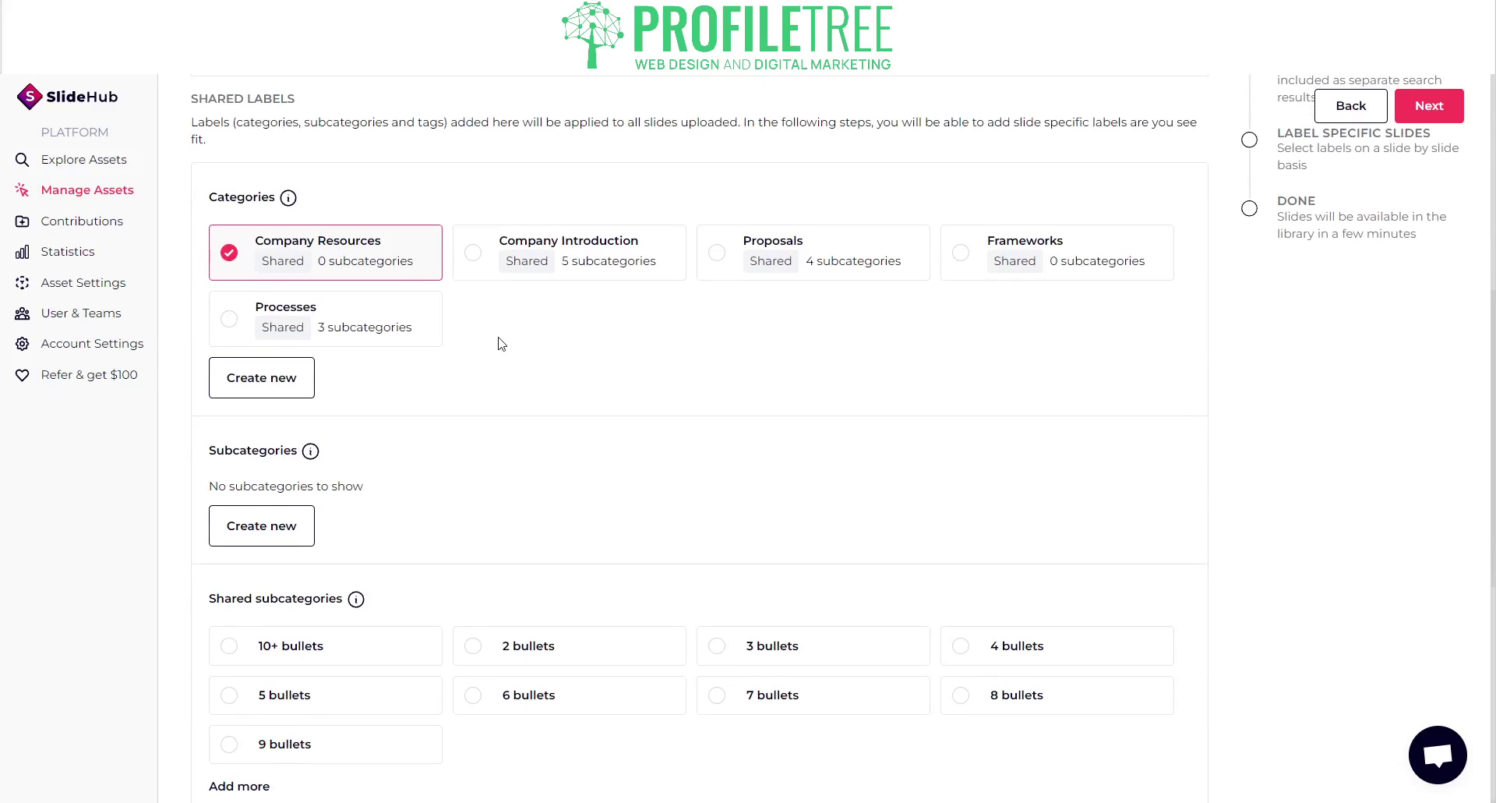
Switch the Company Introduction category on and off to compare which subcategories it offers
{"action": "left_click", "coordinate": [505, 259]}
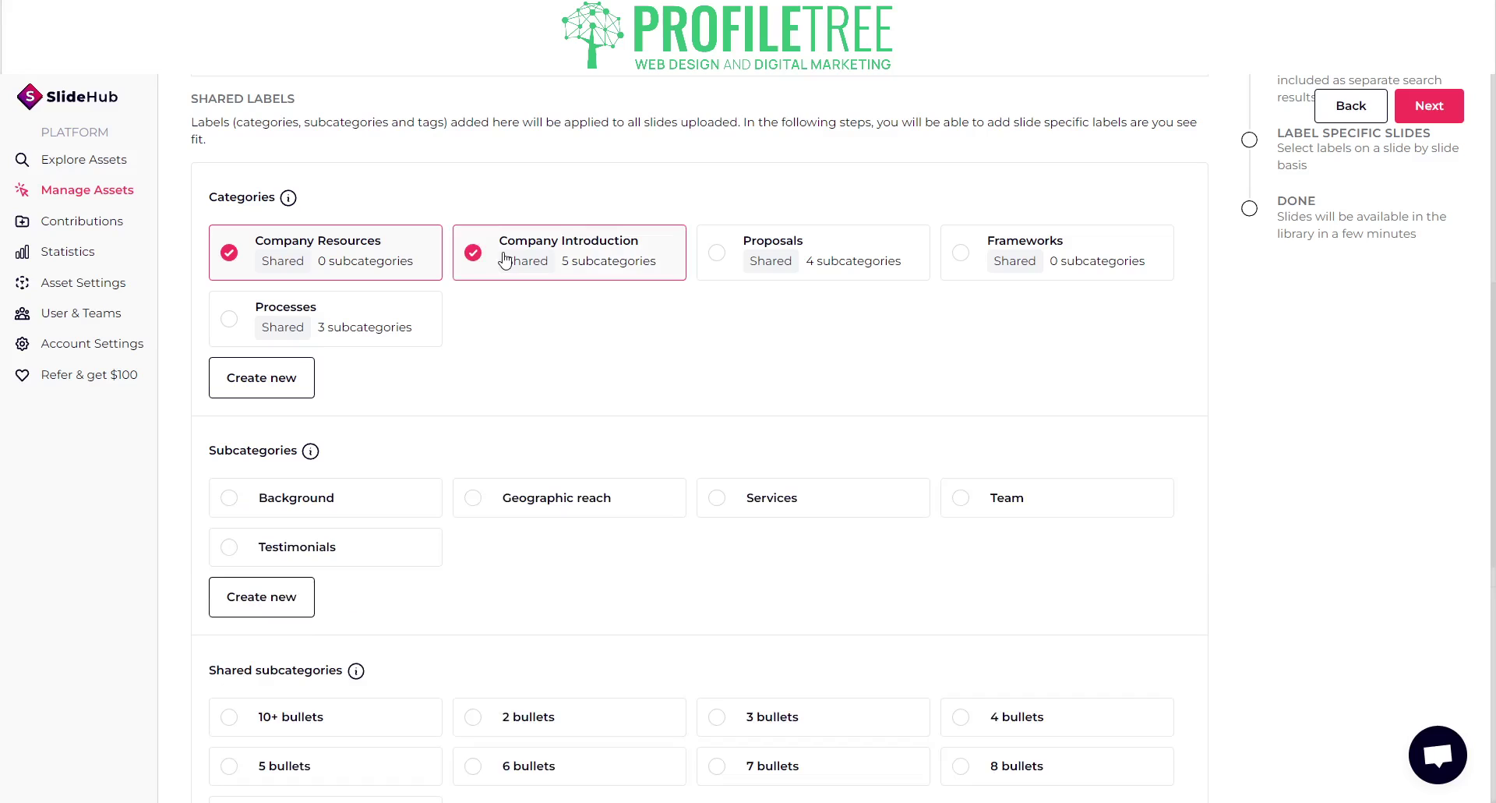
{"action": "left_click", "coordinate": [588, 278]}
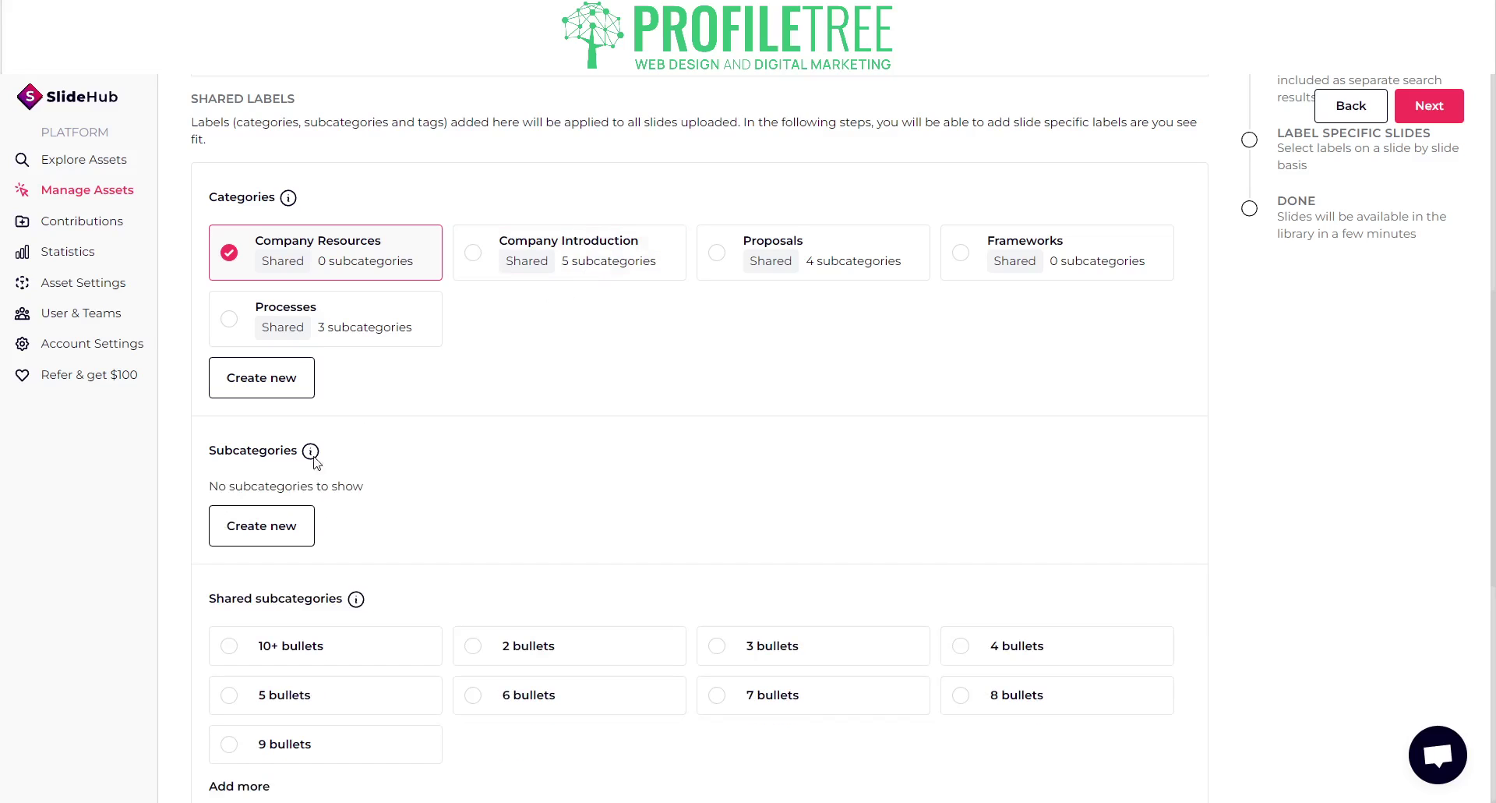
{"action": "left_click", "coordinate": [508, 281]}
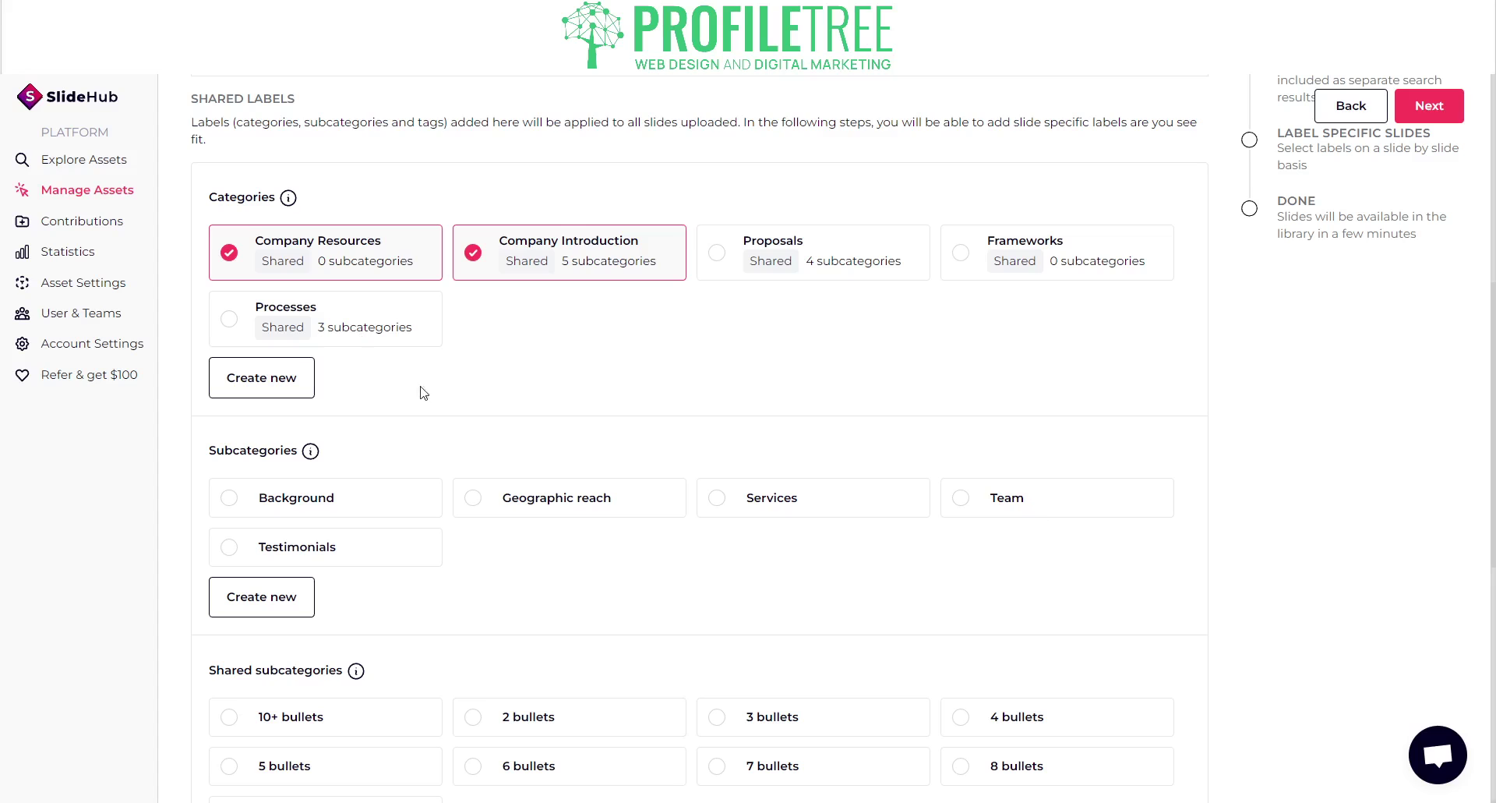
{"action": "left_click", "coordinate": [581, 252]}
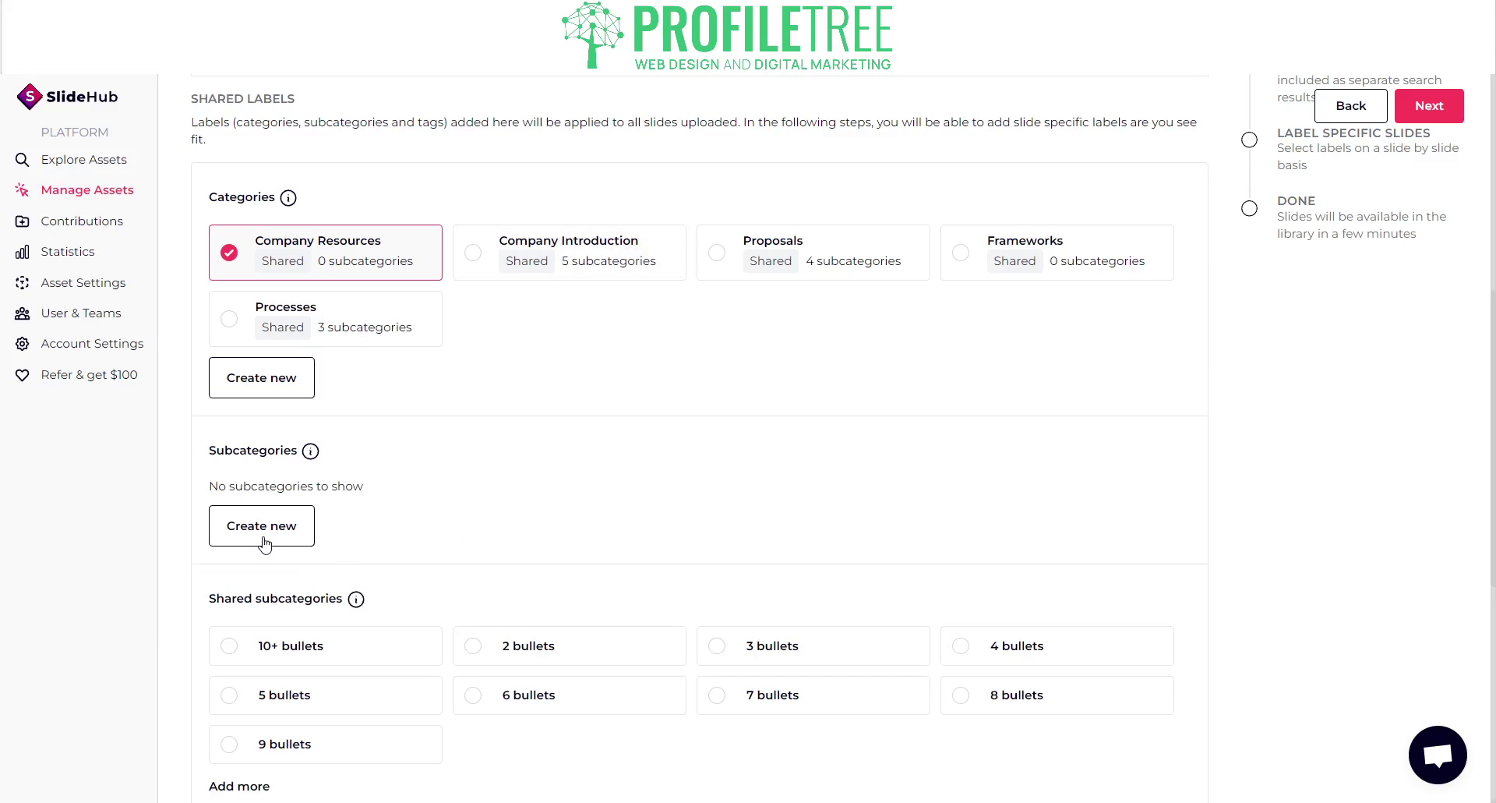
Review the shared subcategories, tags and placeholders without adding any, and continue to the slide visibility settings
{"action": "scroll", "coordinate": [462, 530], "scroll_direction": "down", "scroll_amount": 4}
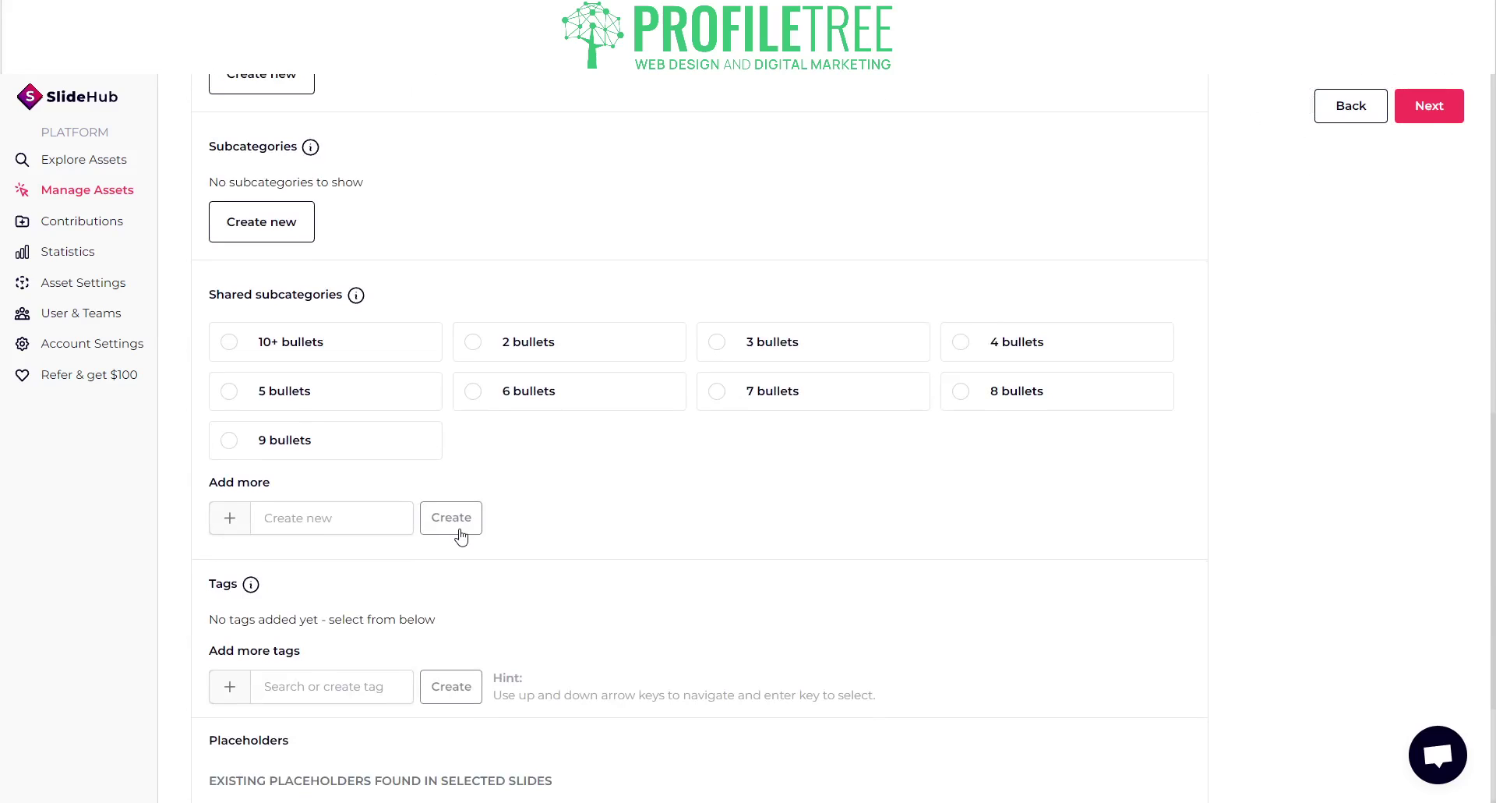
{"action": "scroll", "coordinate": [461, 536], "scroll_direction": "down", "scroll_amount": 2}
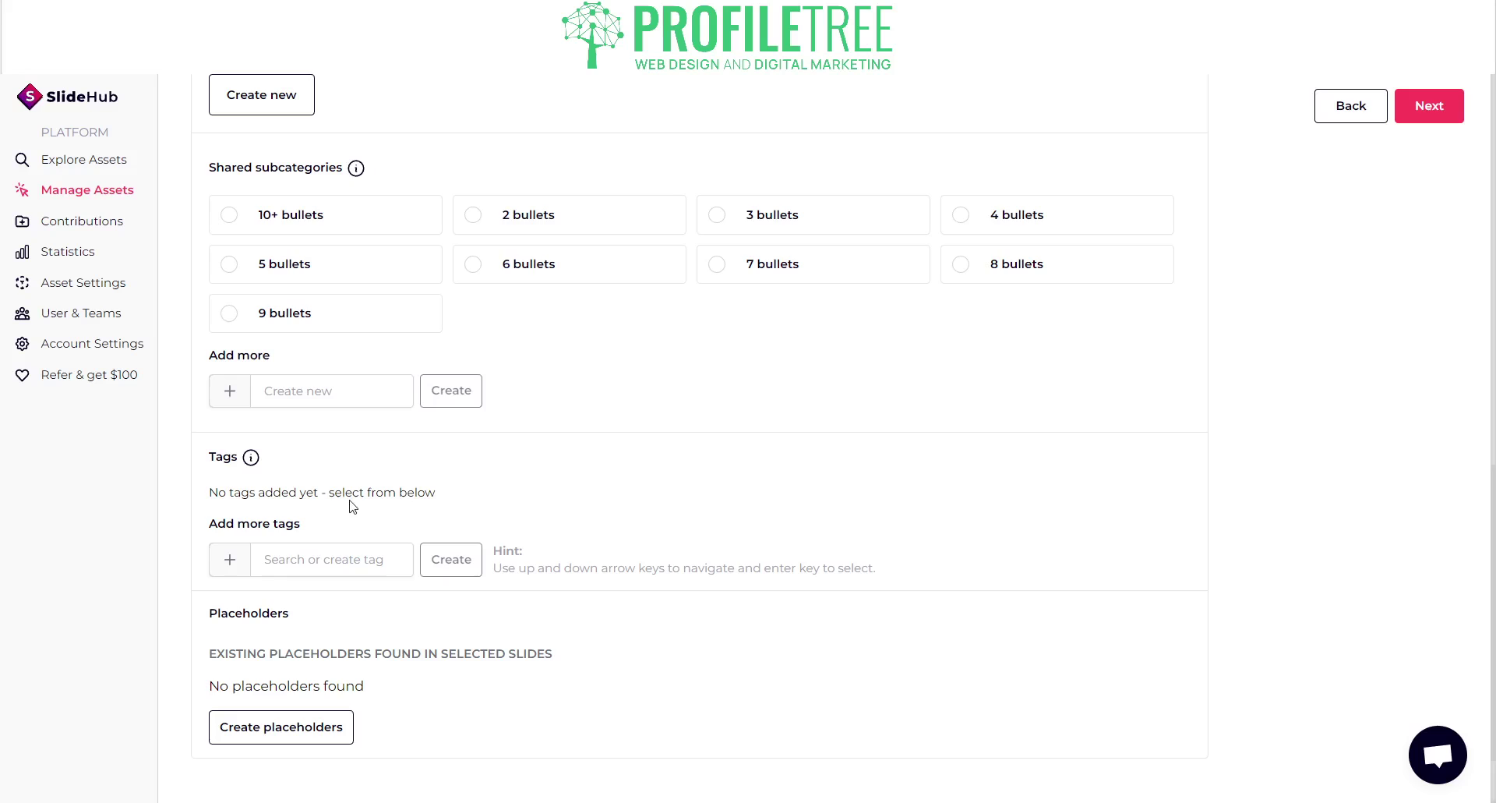
{"action": "scroll", "coordinate": [352, 507], "scroll_direction": "down", "scroll_amount": 2}
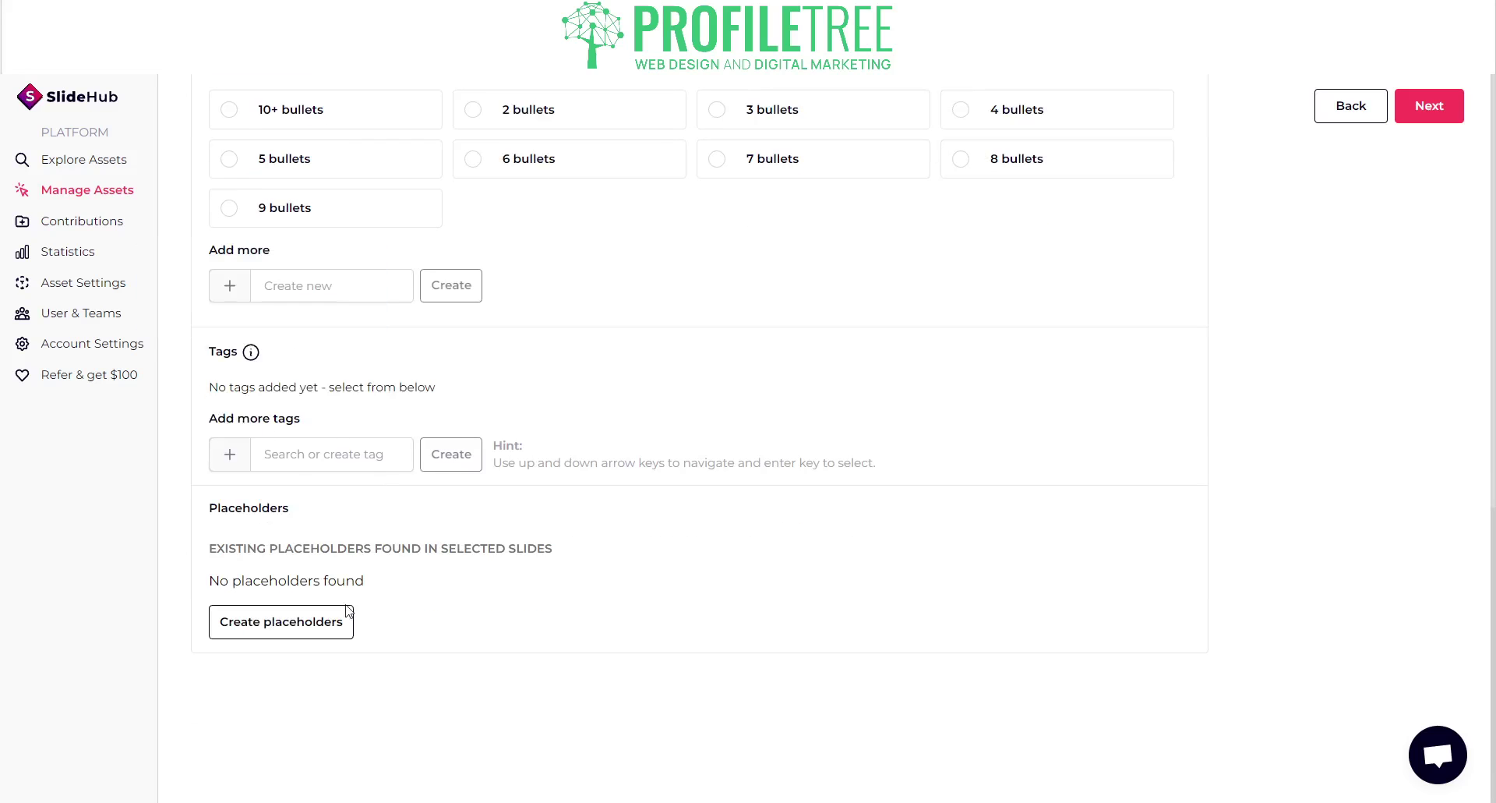
{"action": "scroll", "coordinate": [1118, 303], "scroll_direction": "up", "scroll_amount": 15}
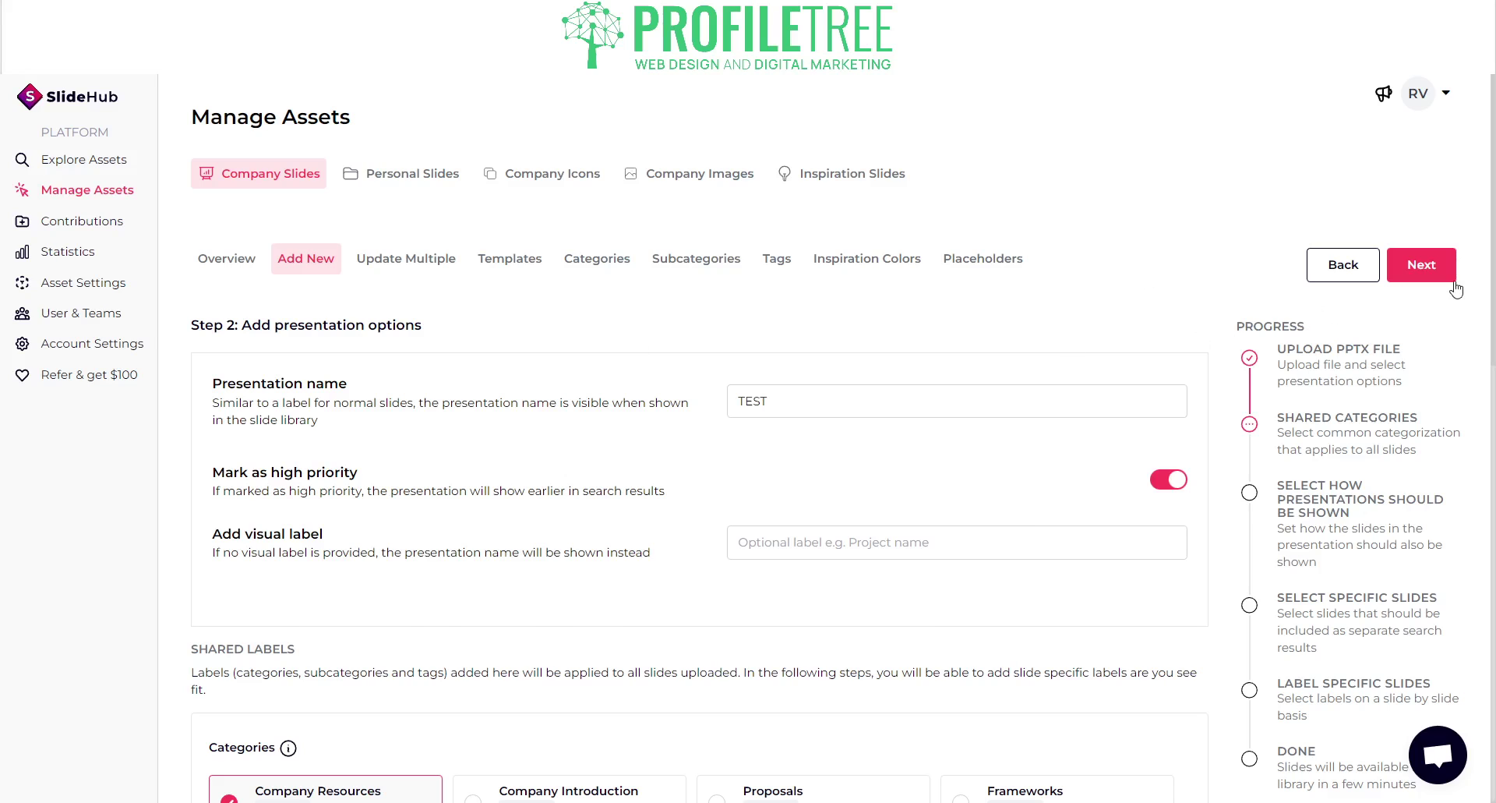
{"action": "left_click", "coordinate": [1428, 274]}
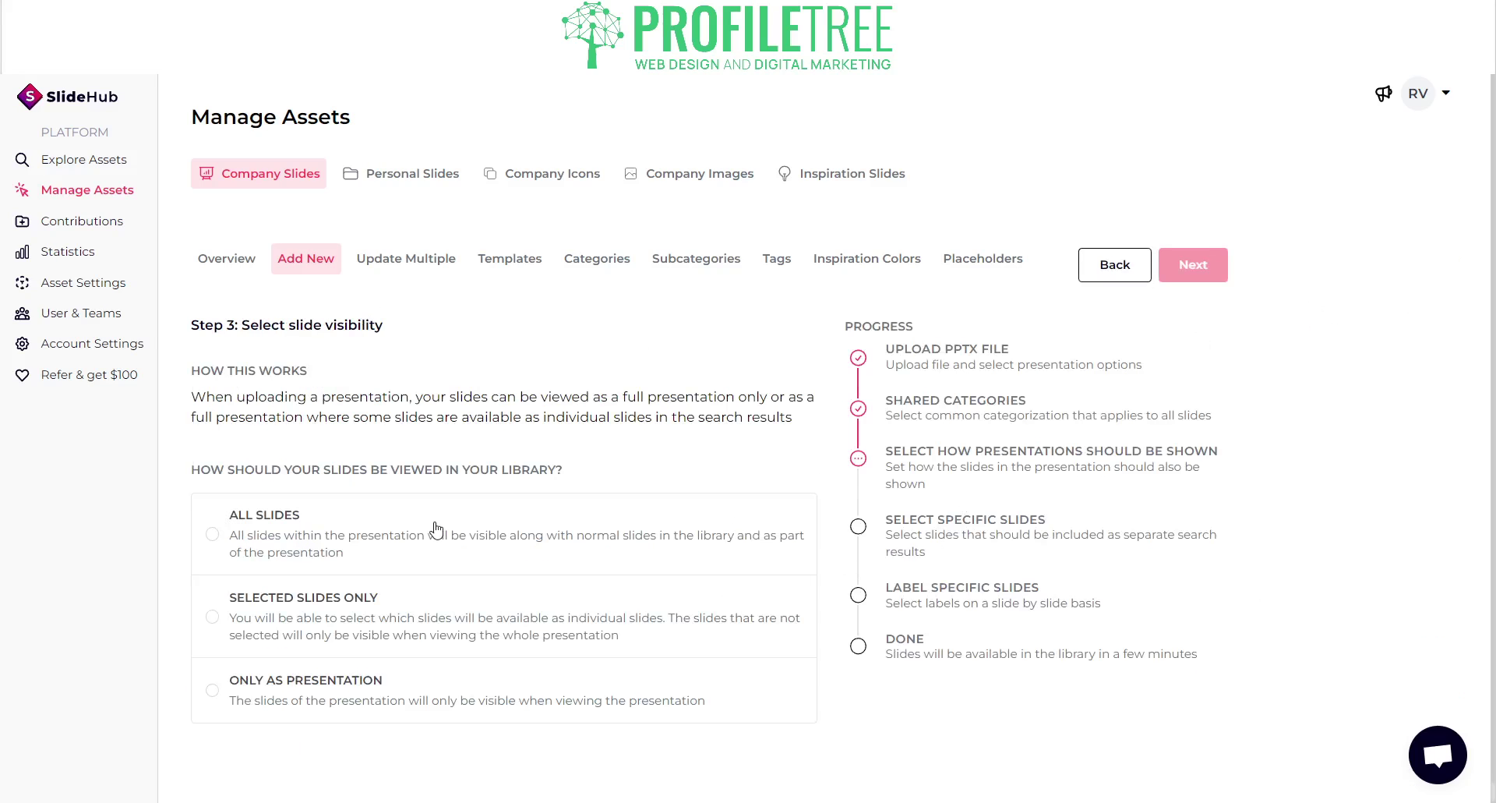
Set the library visibility of the slides to Only as Presentation and continue to the cover slide selection
{"action": "scroll", "coordinate": [436, 530], "scroll_direction": "down", "scroll_amount": 1}
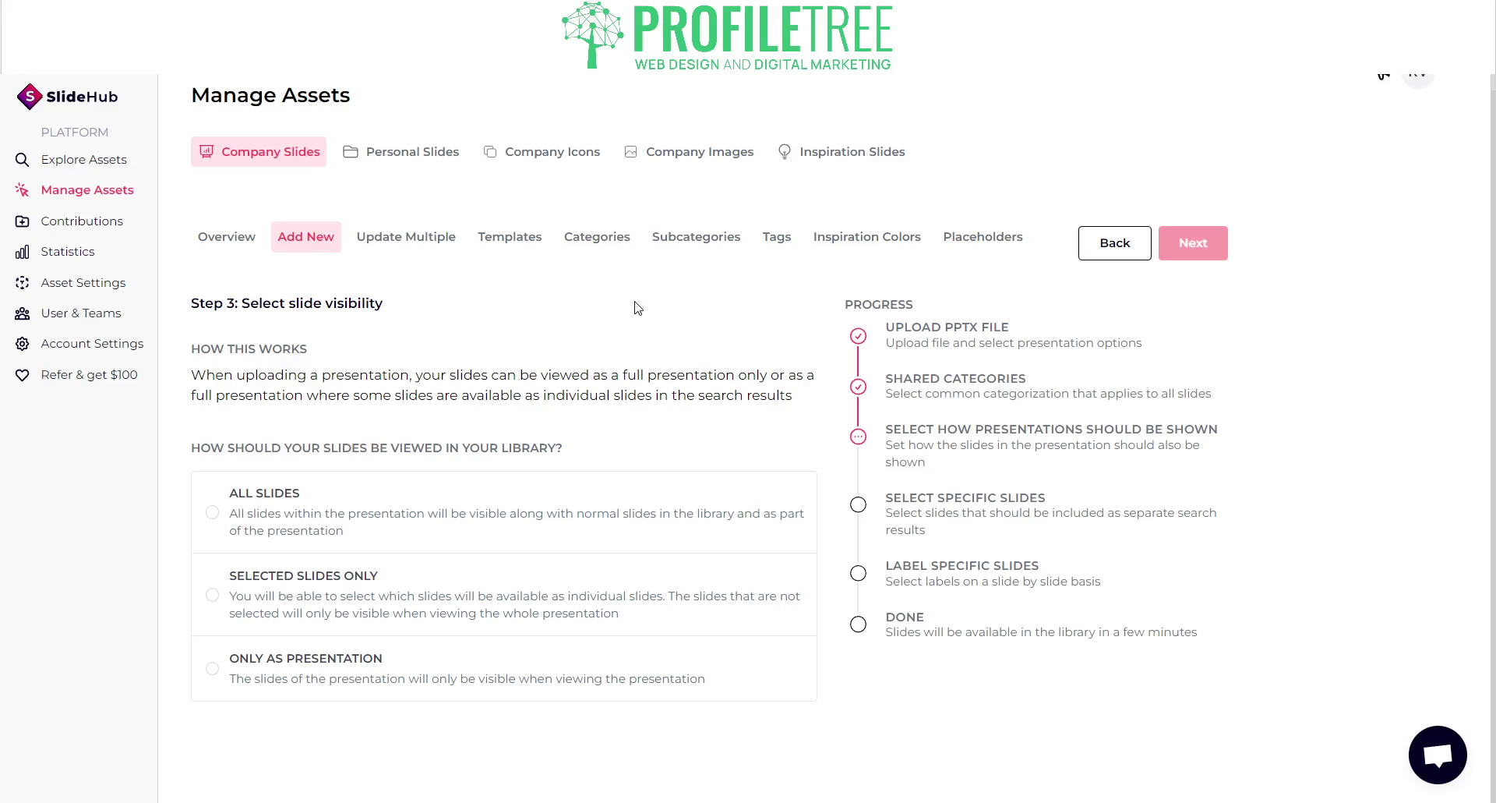
{"action": "left_click", "coordinate": [351, 594]}
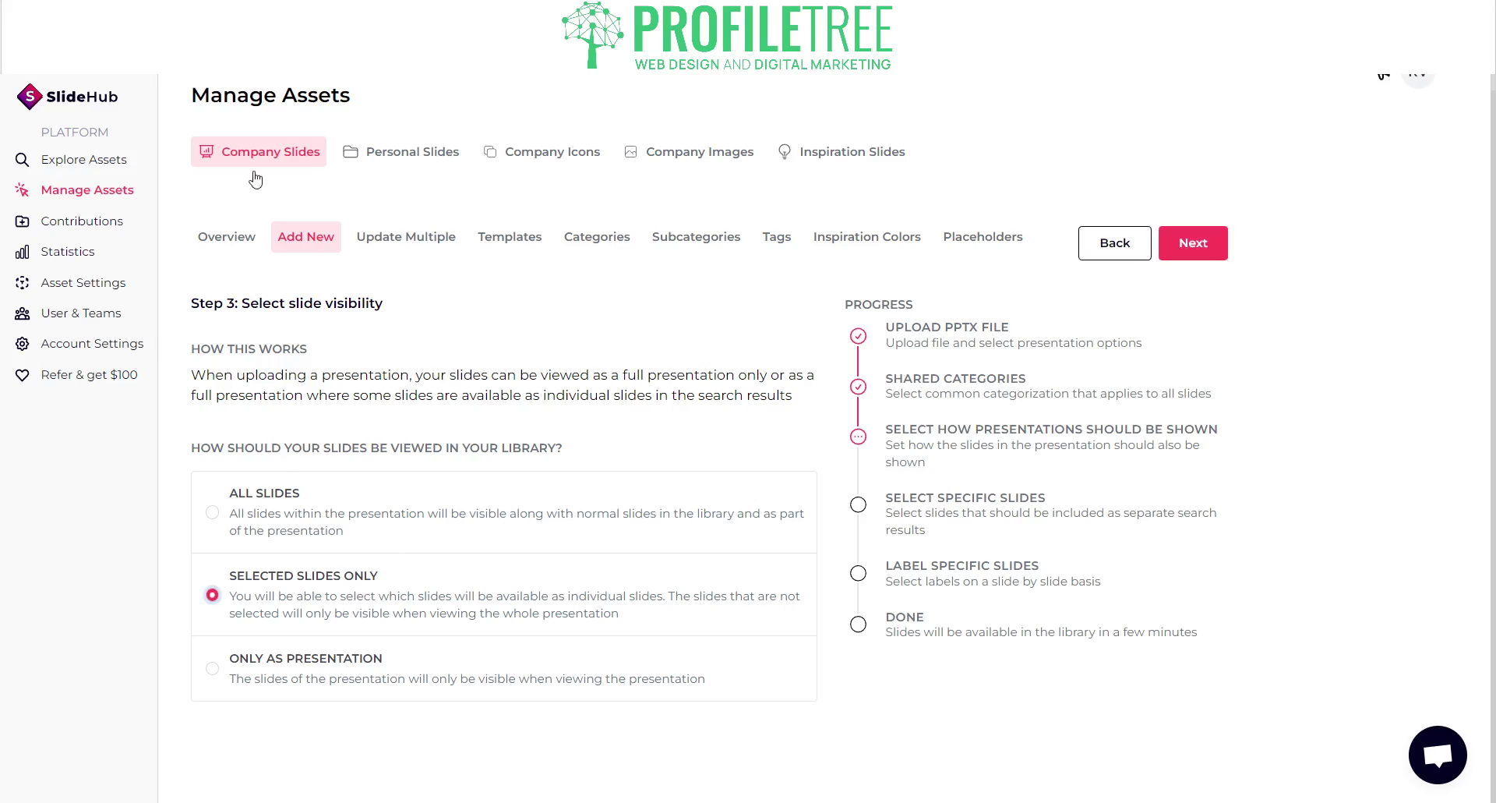
{"action": "left_click", "coordinate": [314, 525]}
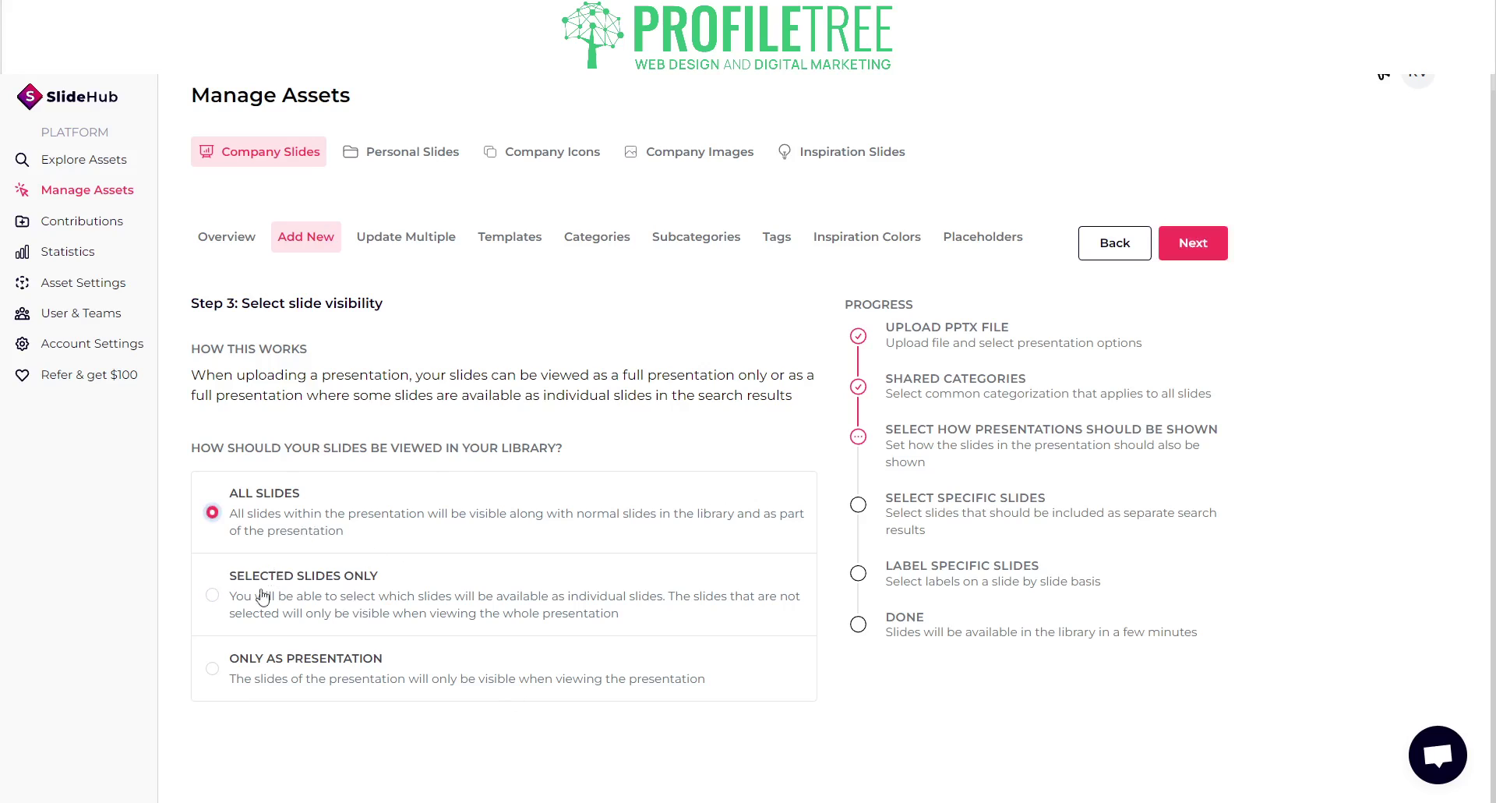
{"action": "left_click", "coordinate": [360, 687]}
{"action": "left_click", "coordinate": [1177, 244]}
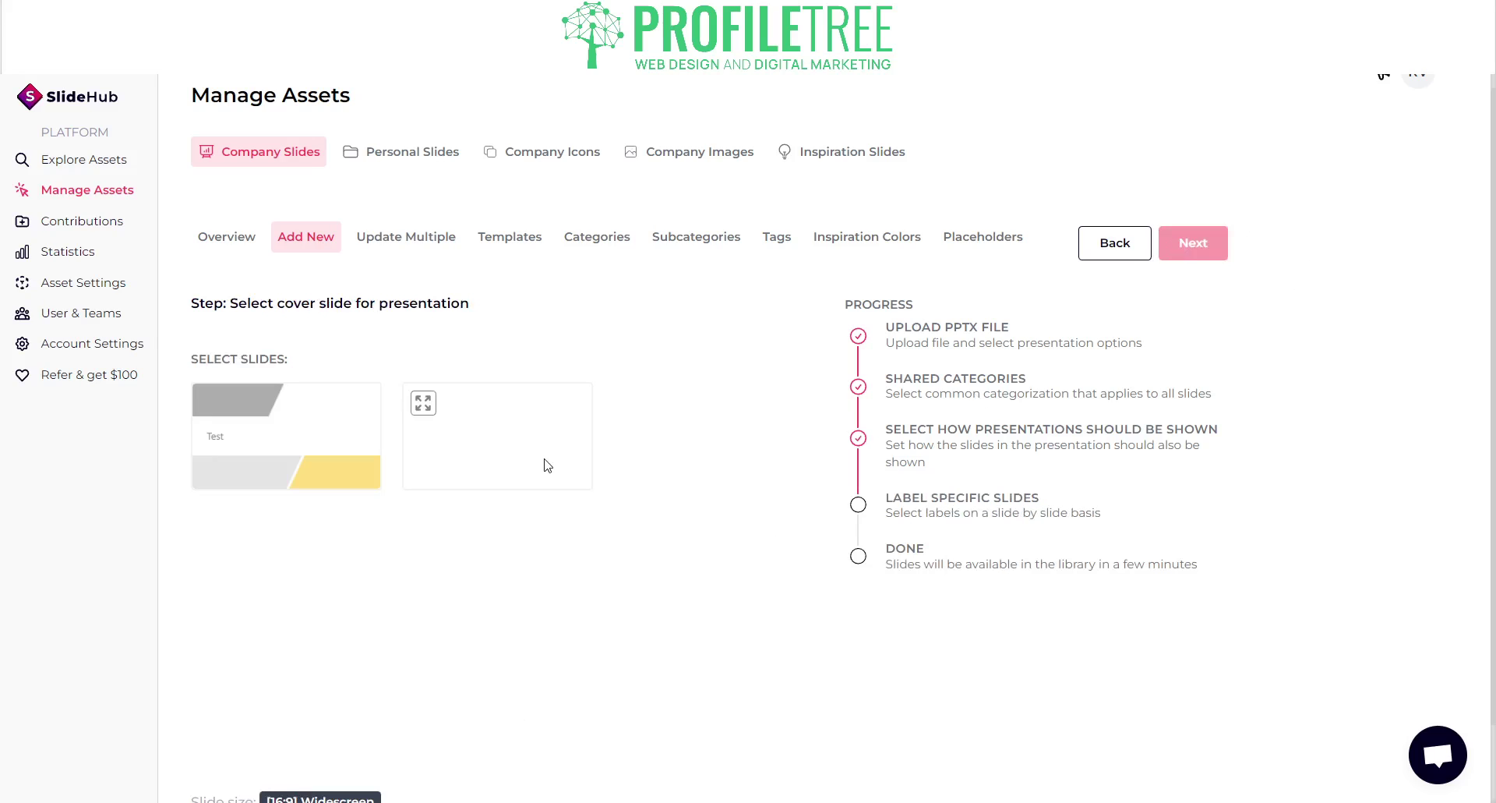
Try out the Test slide and the blank slide alternately as the presentation's cover
{"action": "left_click", "coordinate": [208, 434]}
{"action": "left_click", "coordinate": [494, 458]}
{"action": "left_click", "coordinate": [323, 468]}
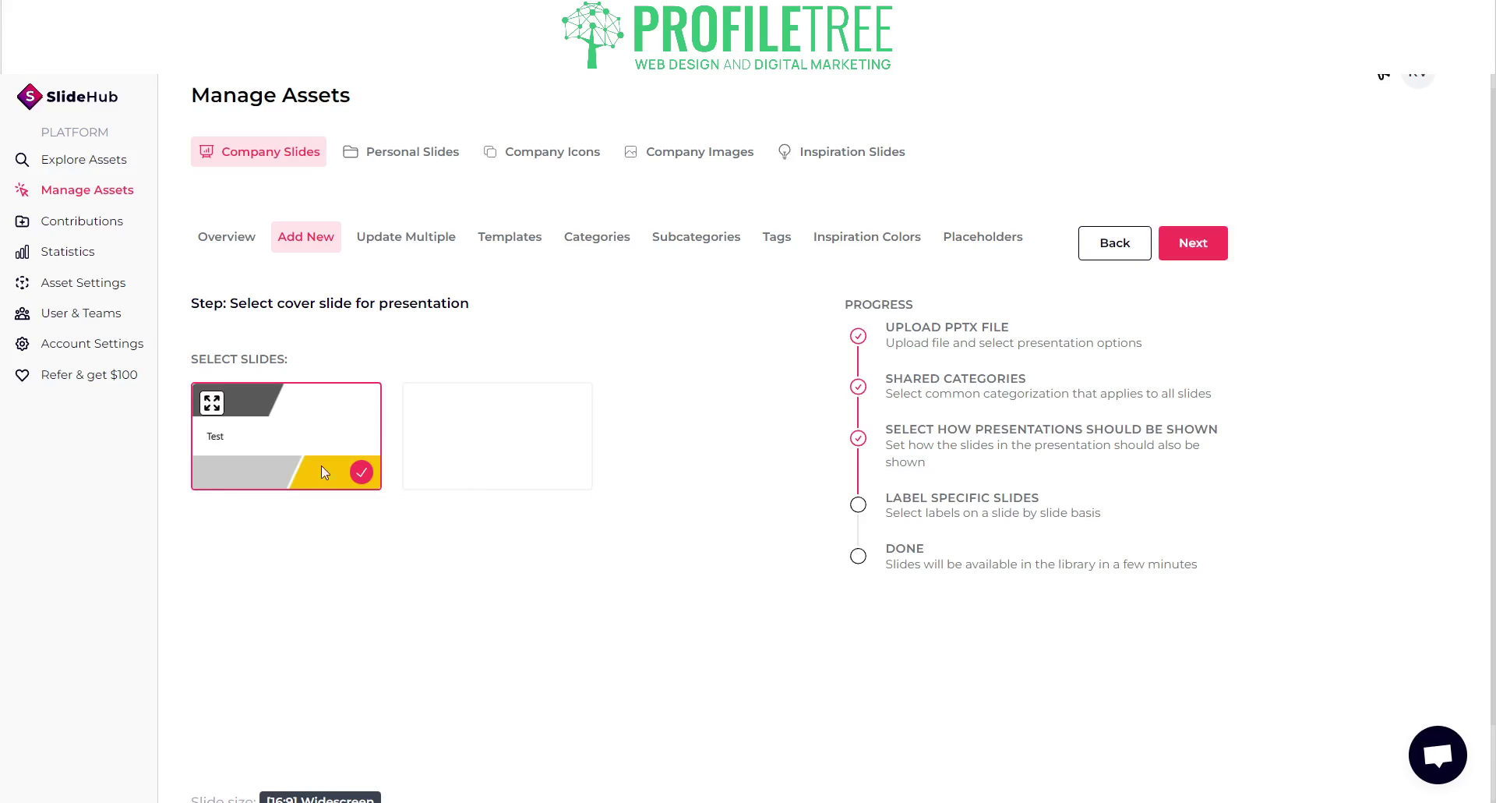
{"action": "left_click", "coordinate": [483, 444]}
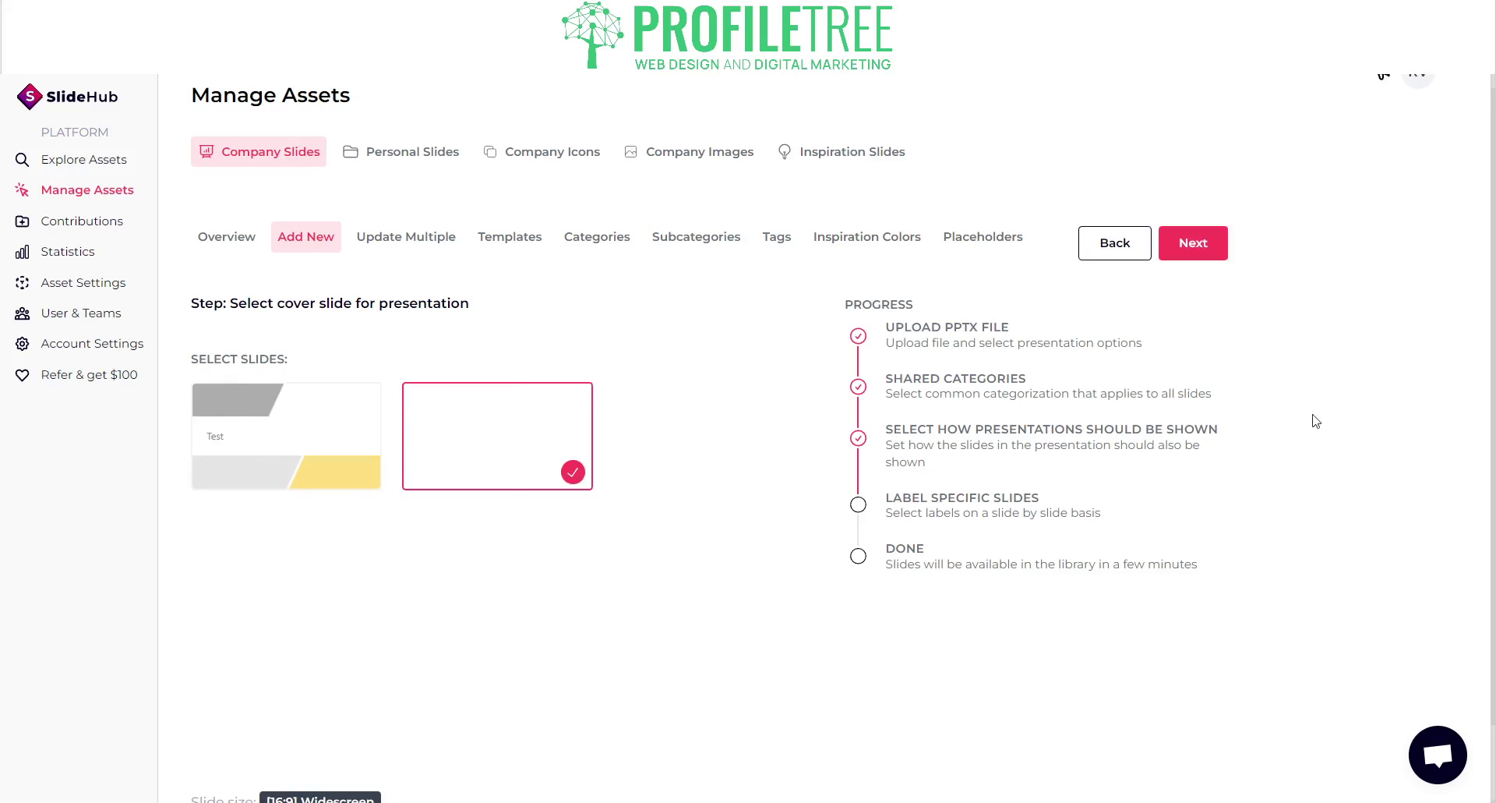
{"action": "left_click", "coordinate": [337, 414]}
{"action": "left_click", "coordinate": [326, 487]}
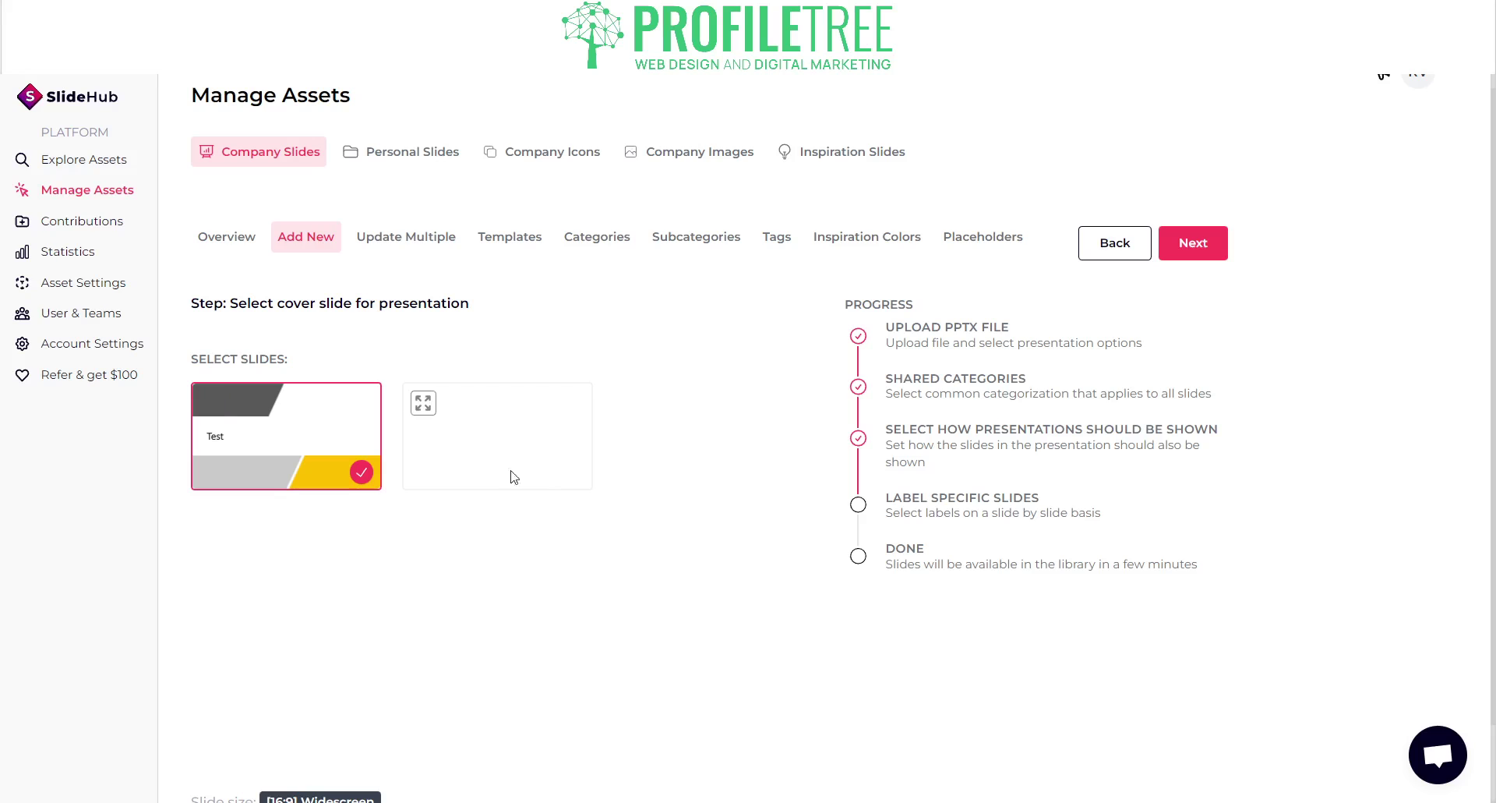
{"action": "left_click", "coordinate": [425, 405]}
{"action": "left_click", "coordinate": [1246, 204]}
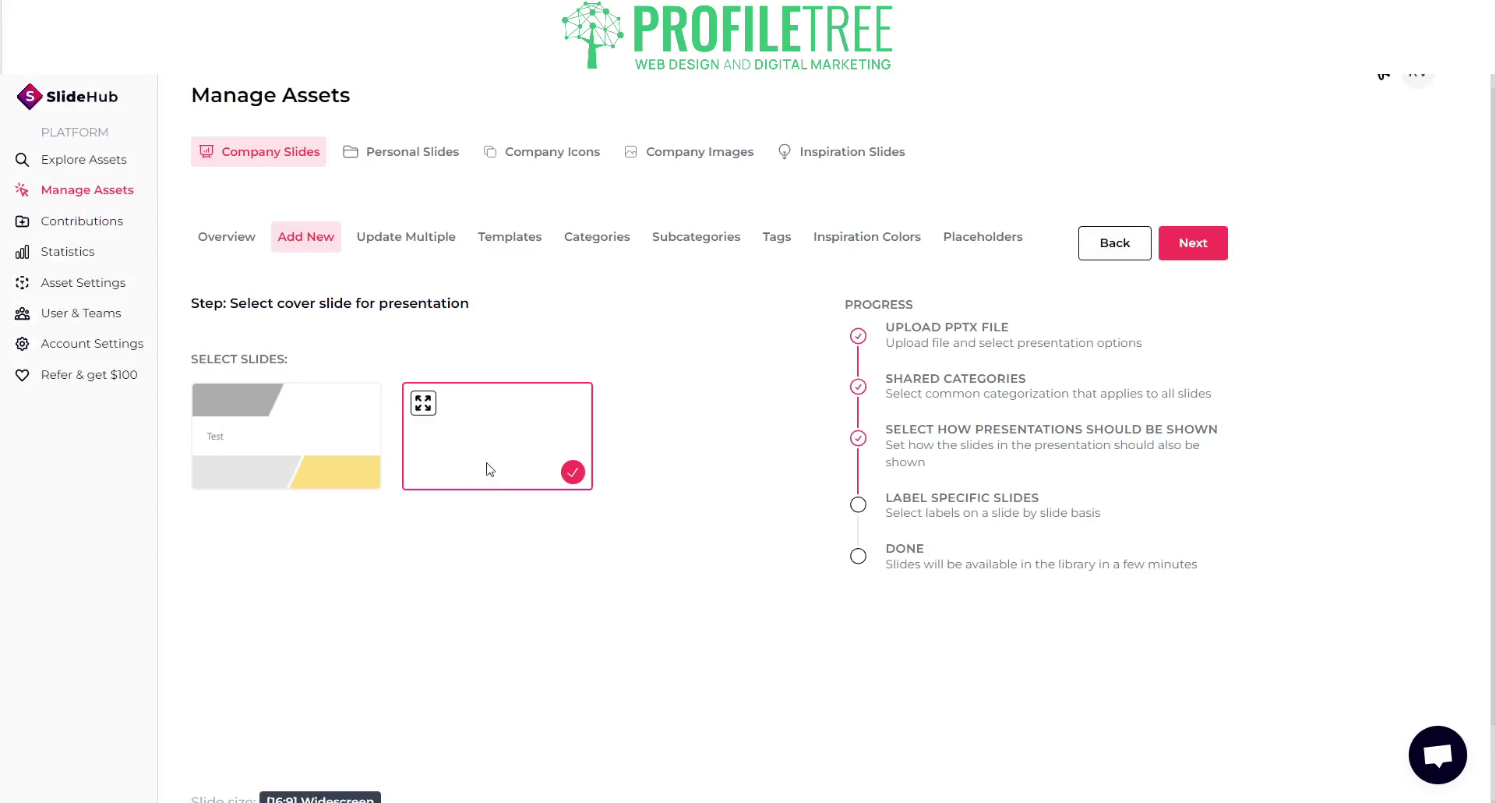
Finish adding the presentation with the Test slide as its cover and open the slide overview
{"action": "left_click", "coordinate": [471, 456]}
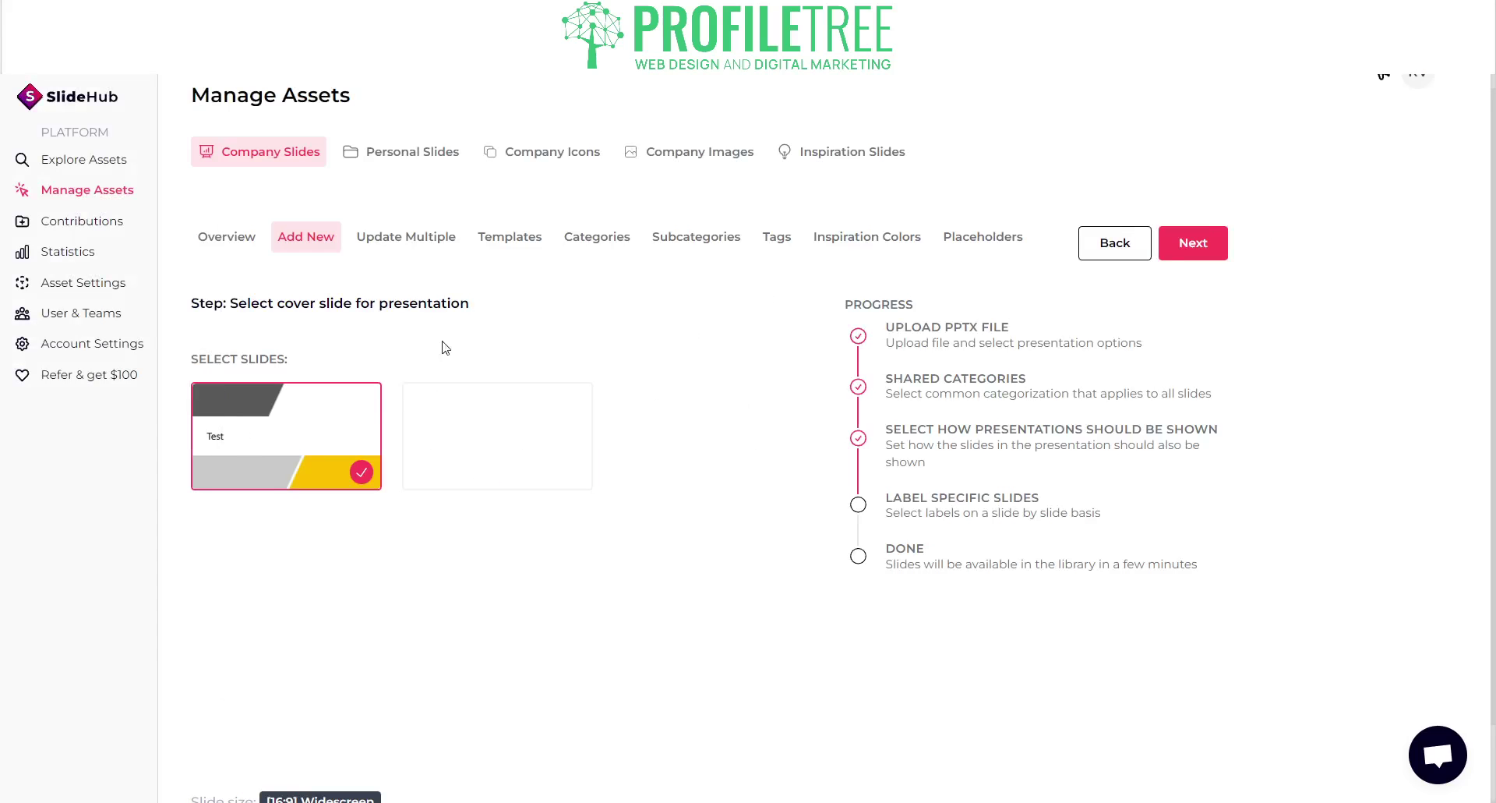
{"action": "left_click", "coordinate": [1192, 266]}
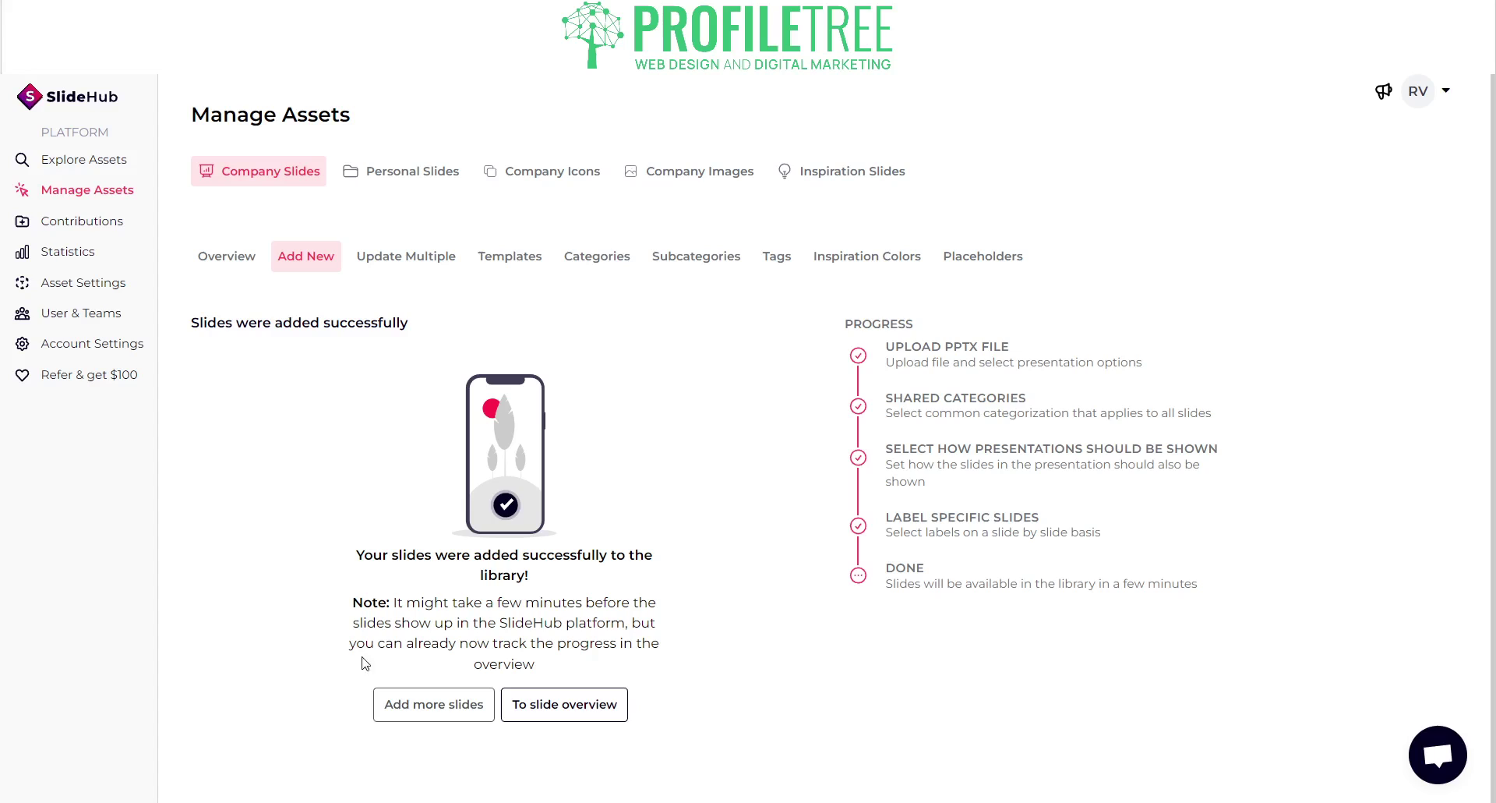
{"action": "left_click", "coordinate": [535, 715]}
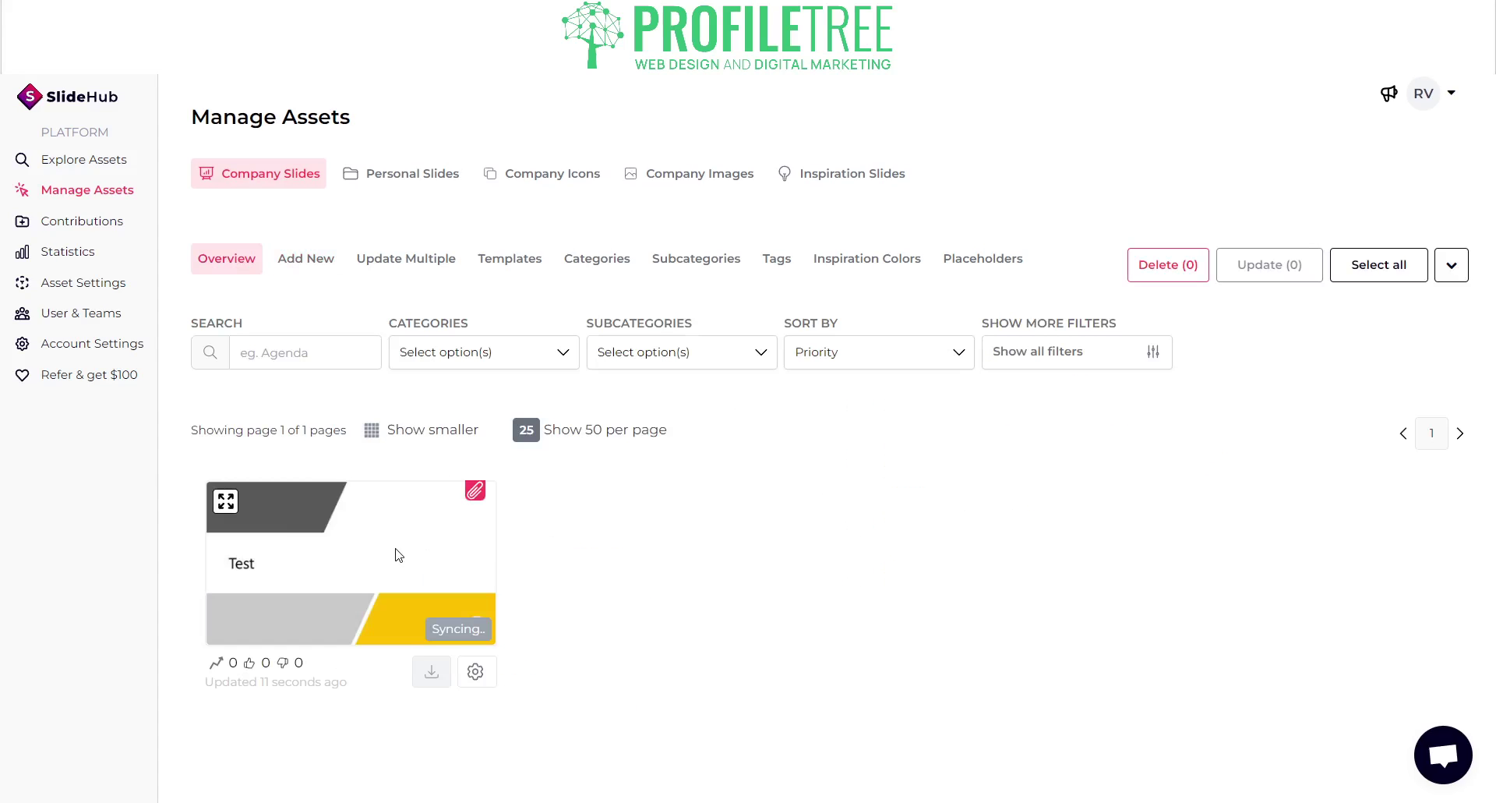